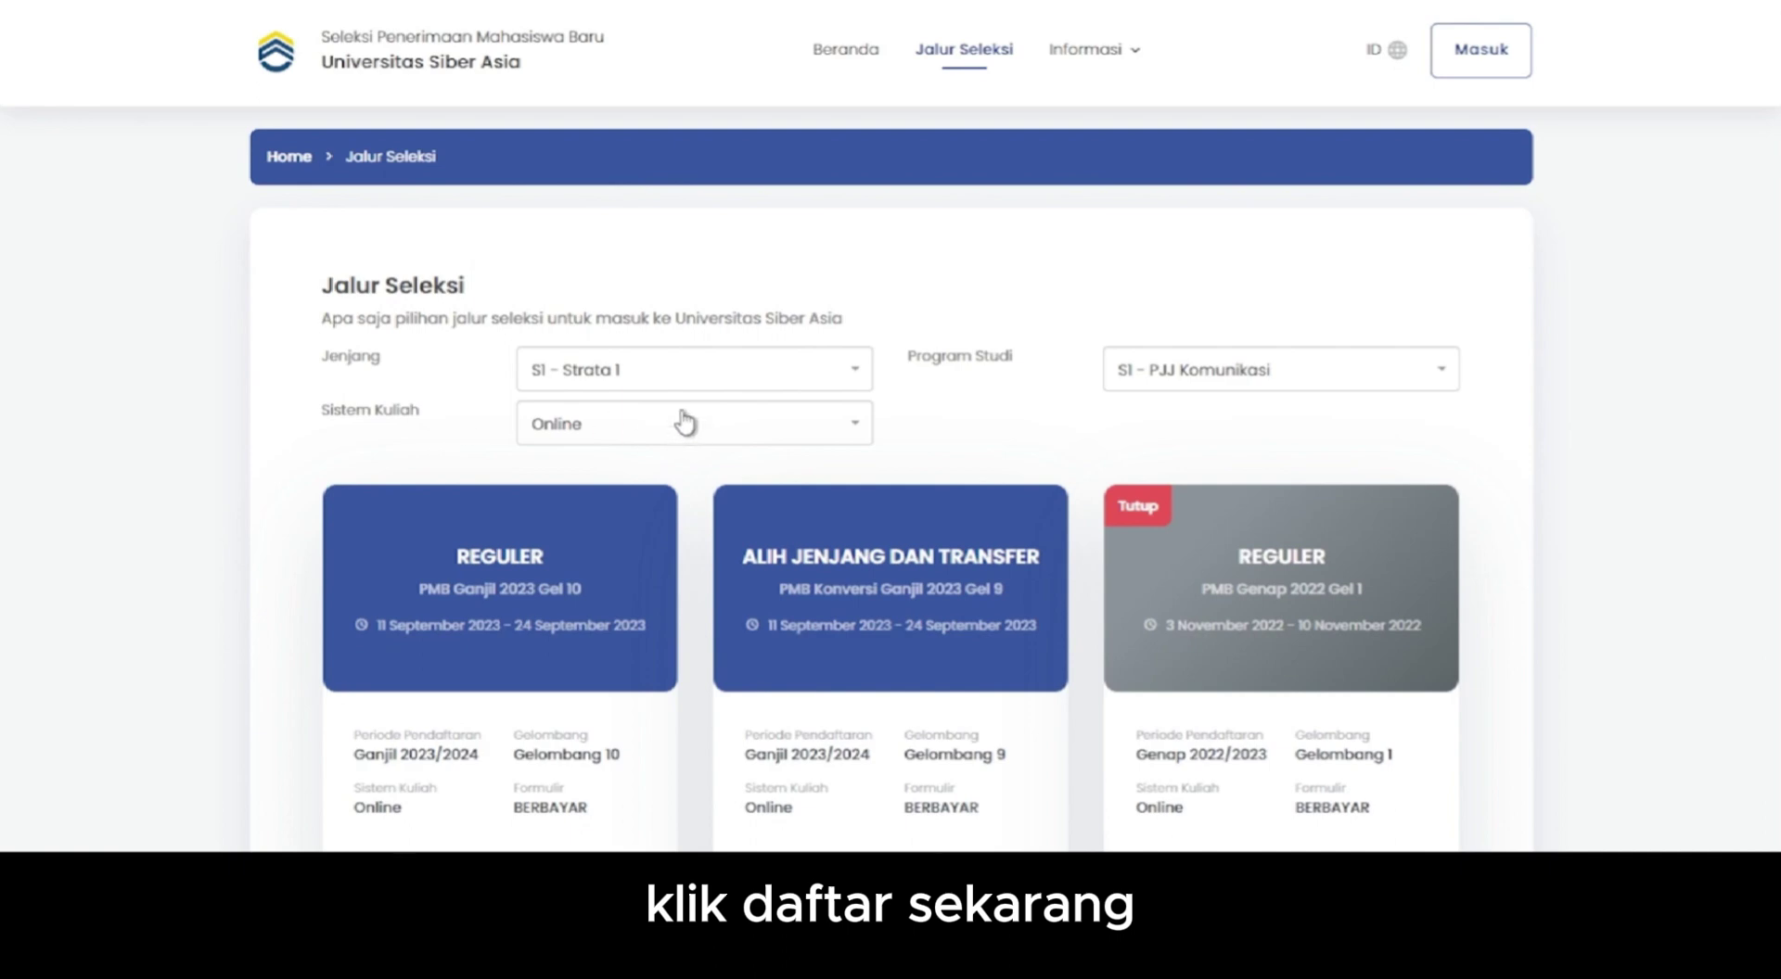
- Filter routes to S1 - Strata 1, Online, S1 - PJJ Komunikasi and register for REGULER Gelombang 10
click(682, 378)
click(634, 484)
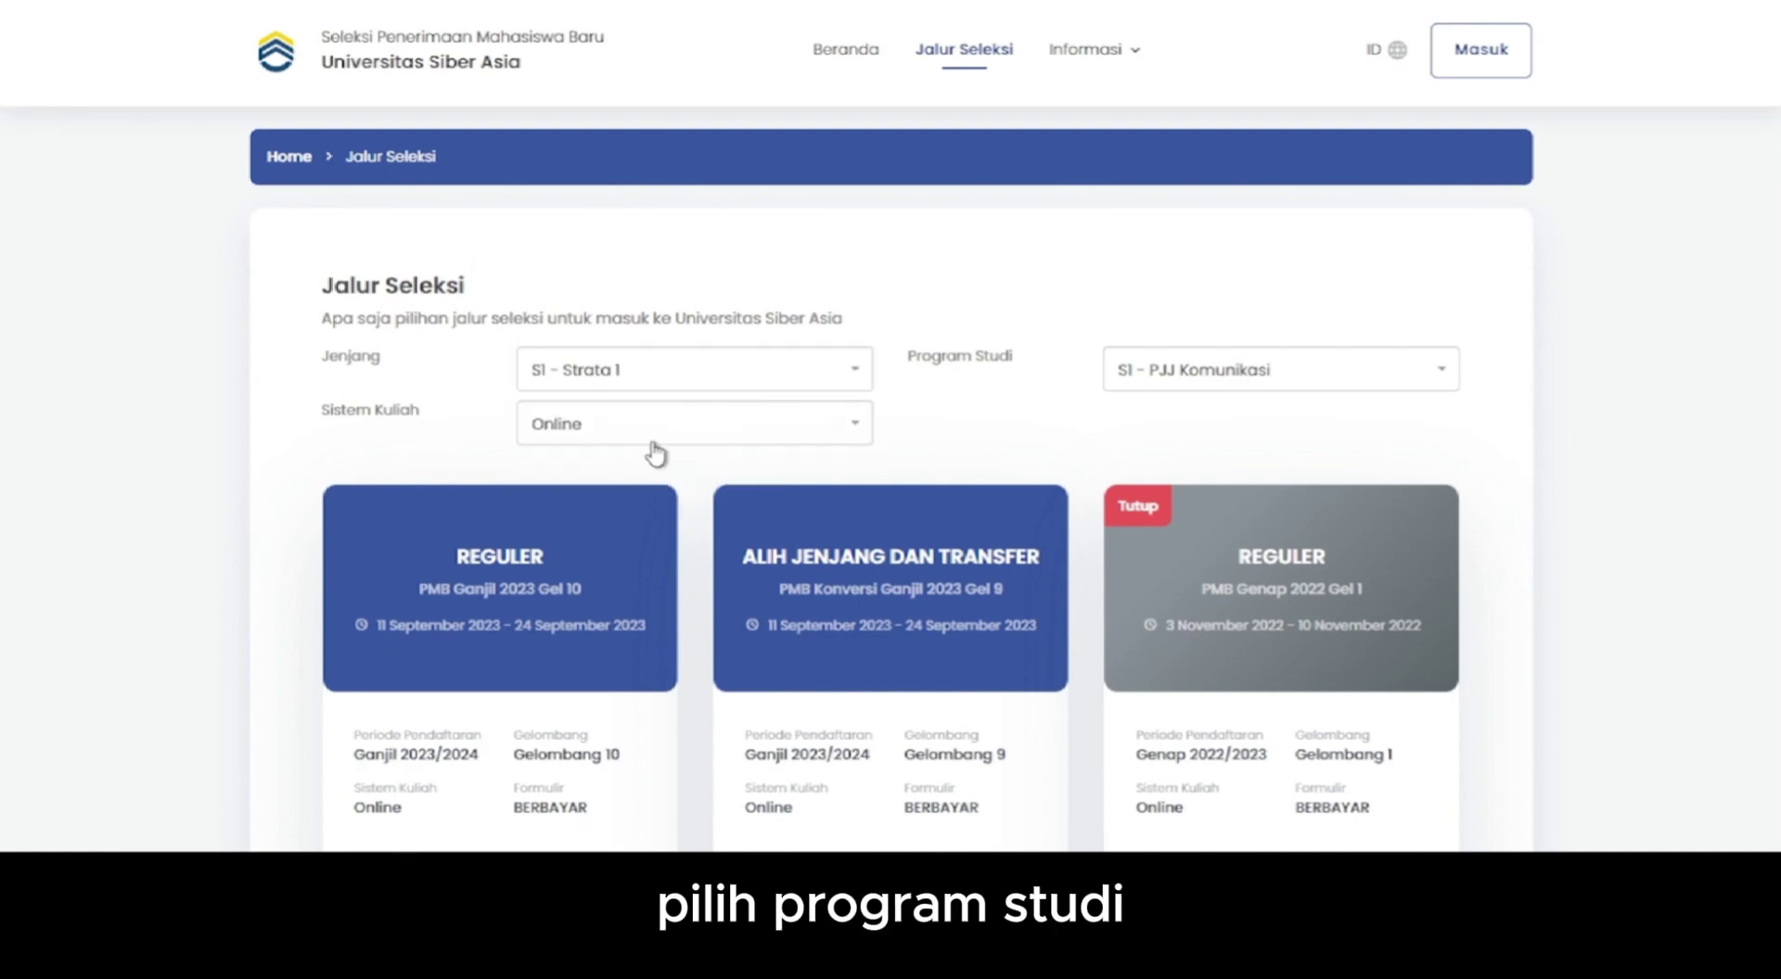
click(659, 445)
click(645, 534)
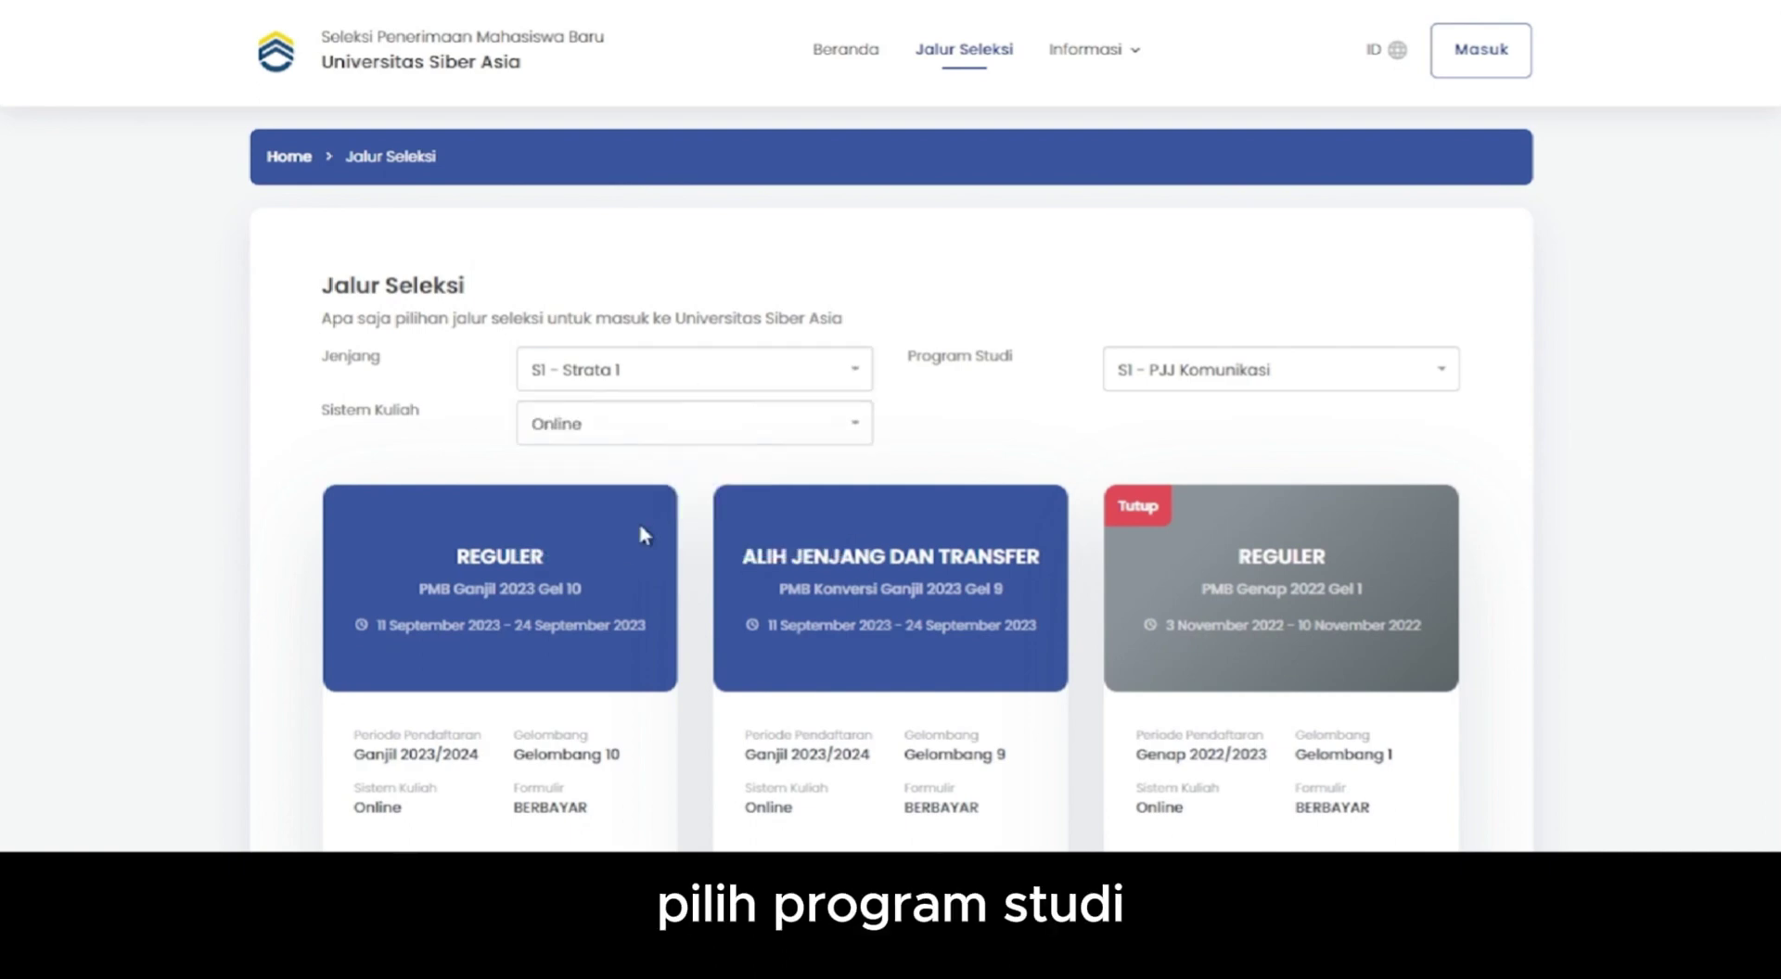
click(1240, 373)
click(1247, 589)
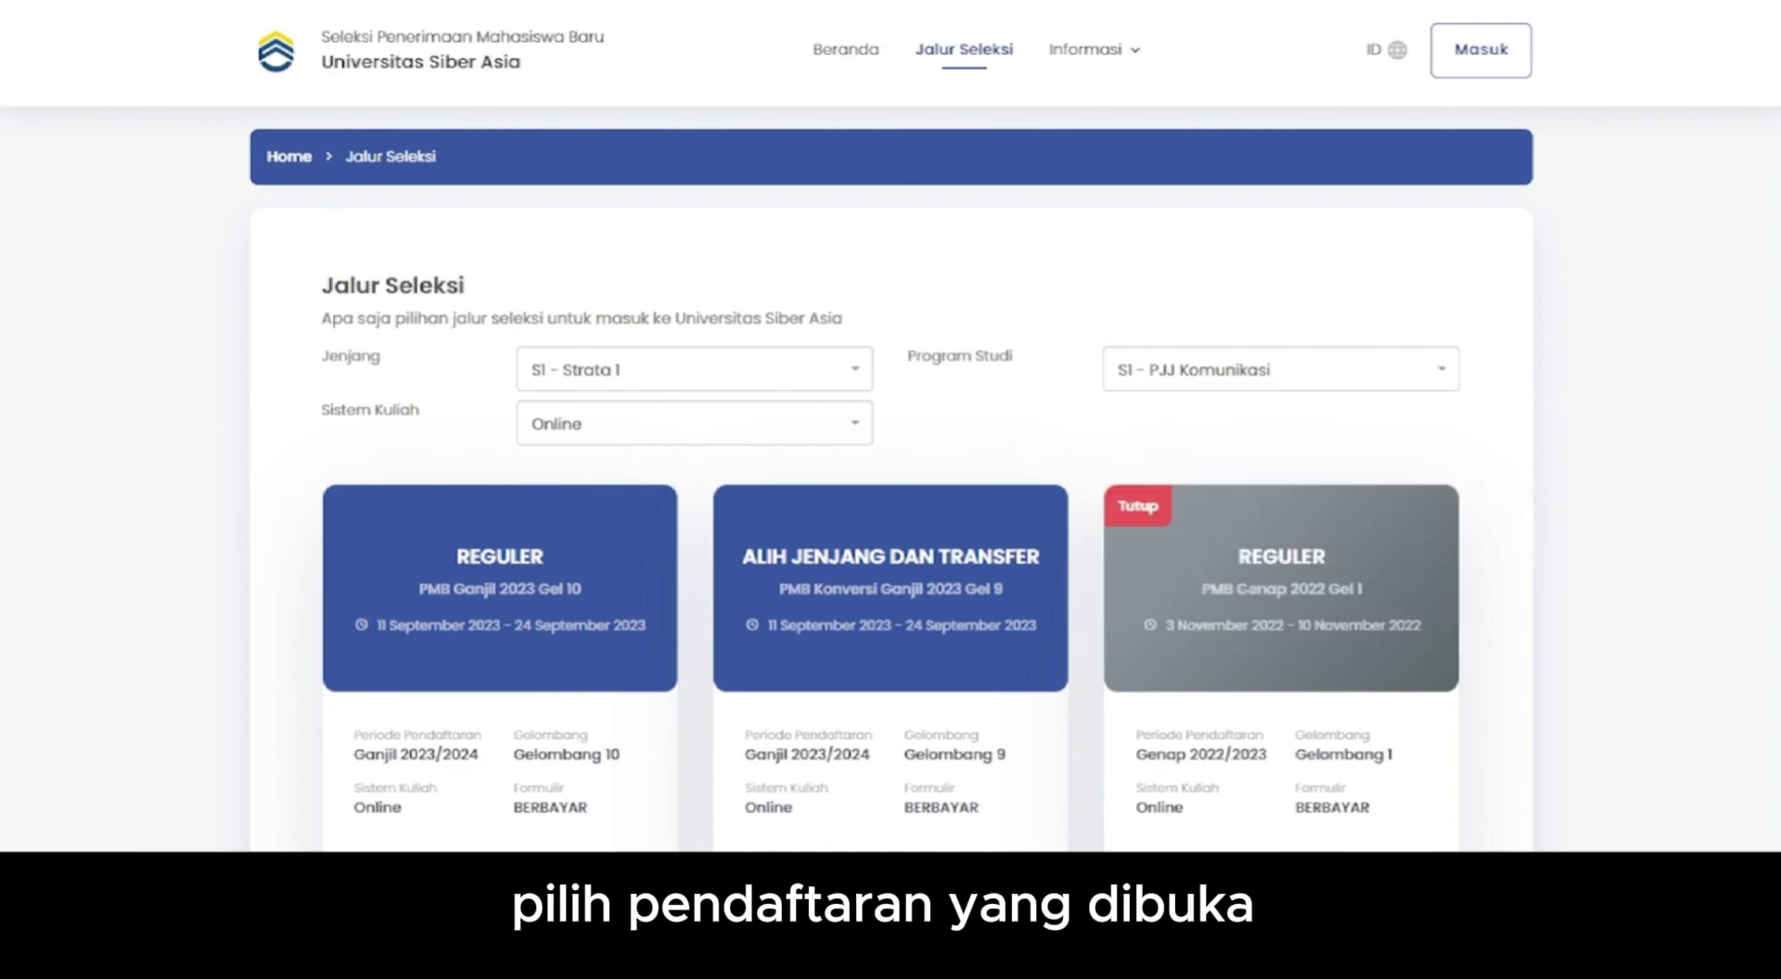
scroll(889, 487, down, 3)
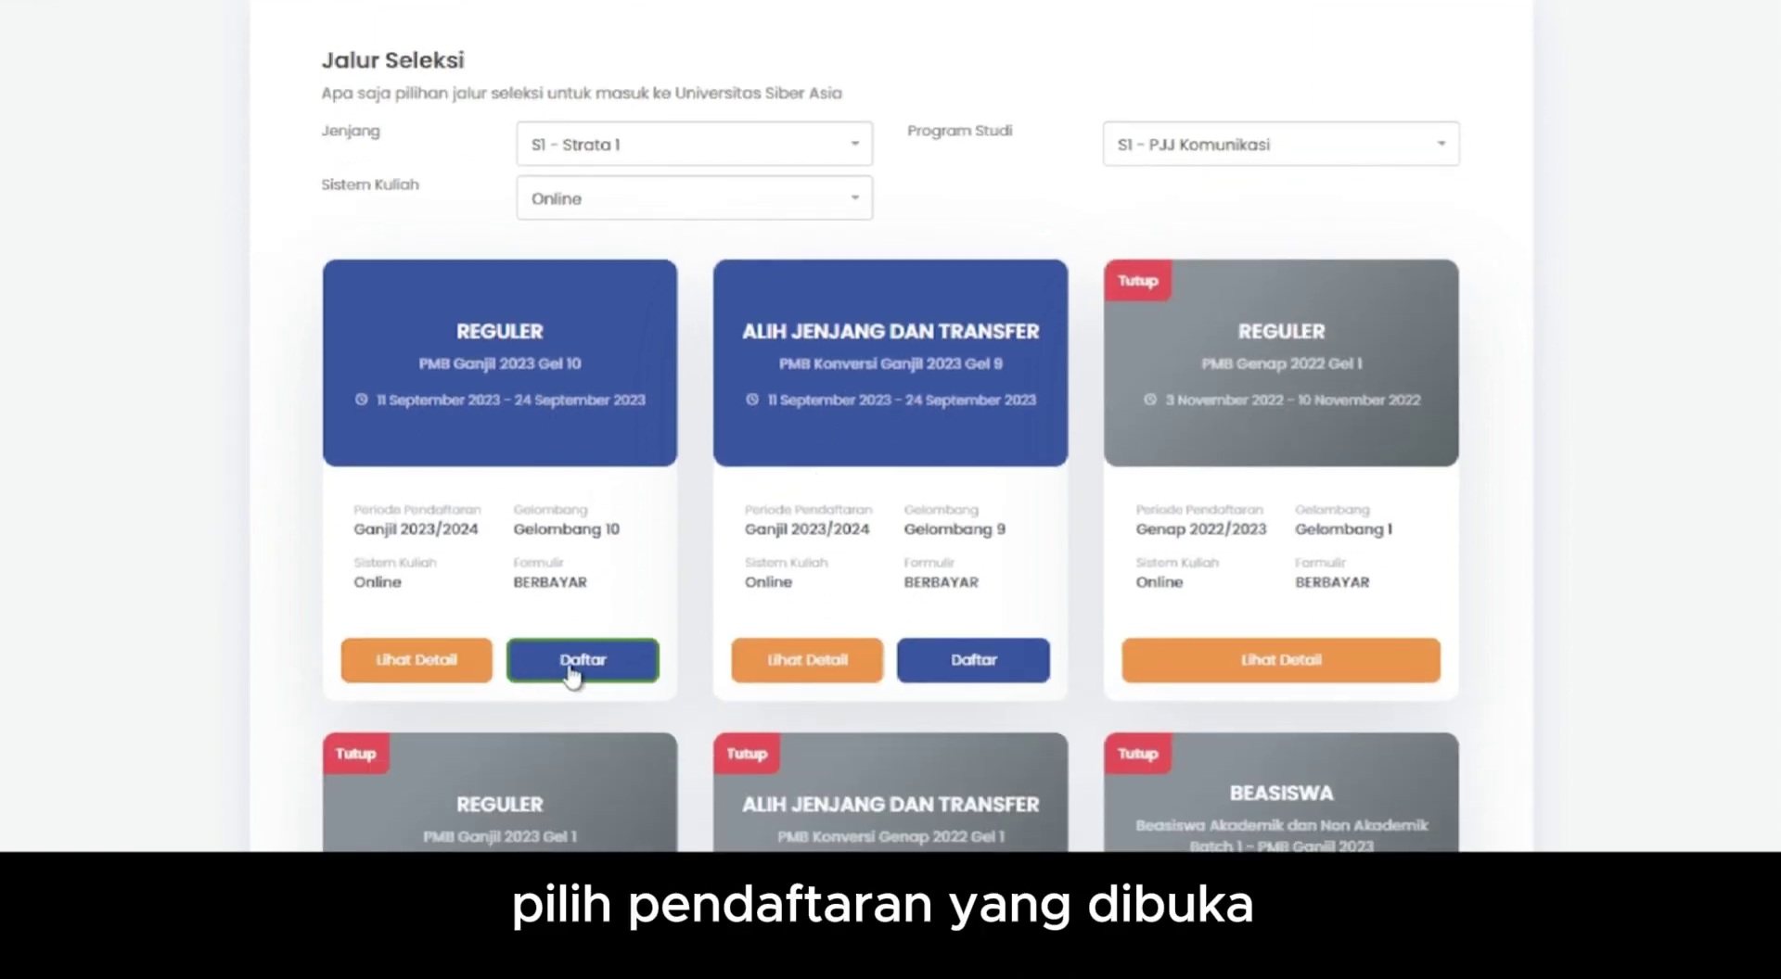
click(582, 663)
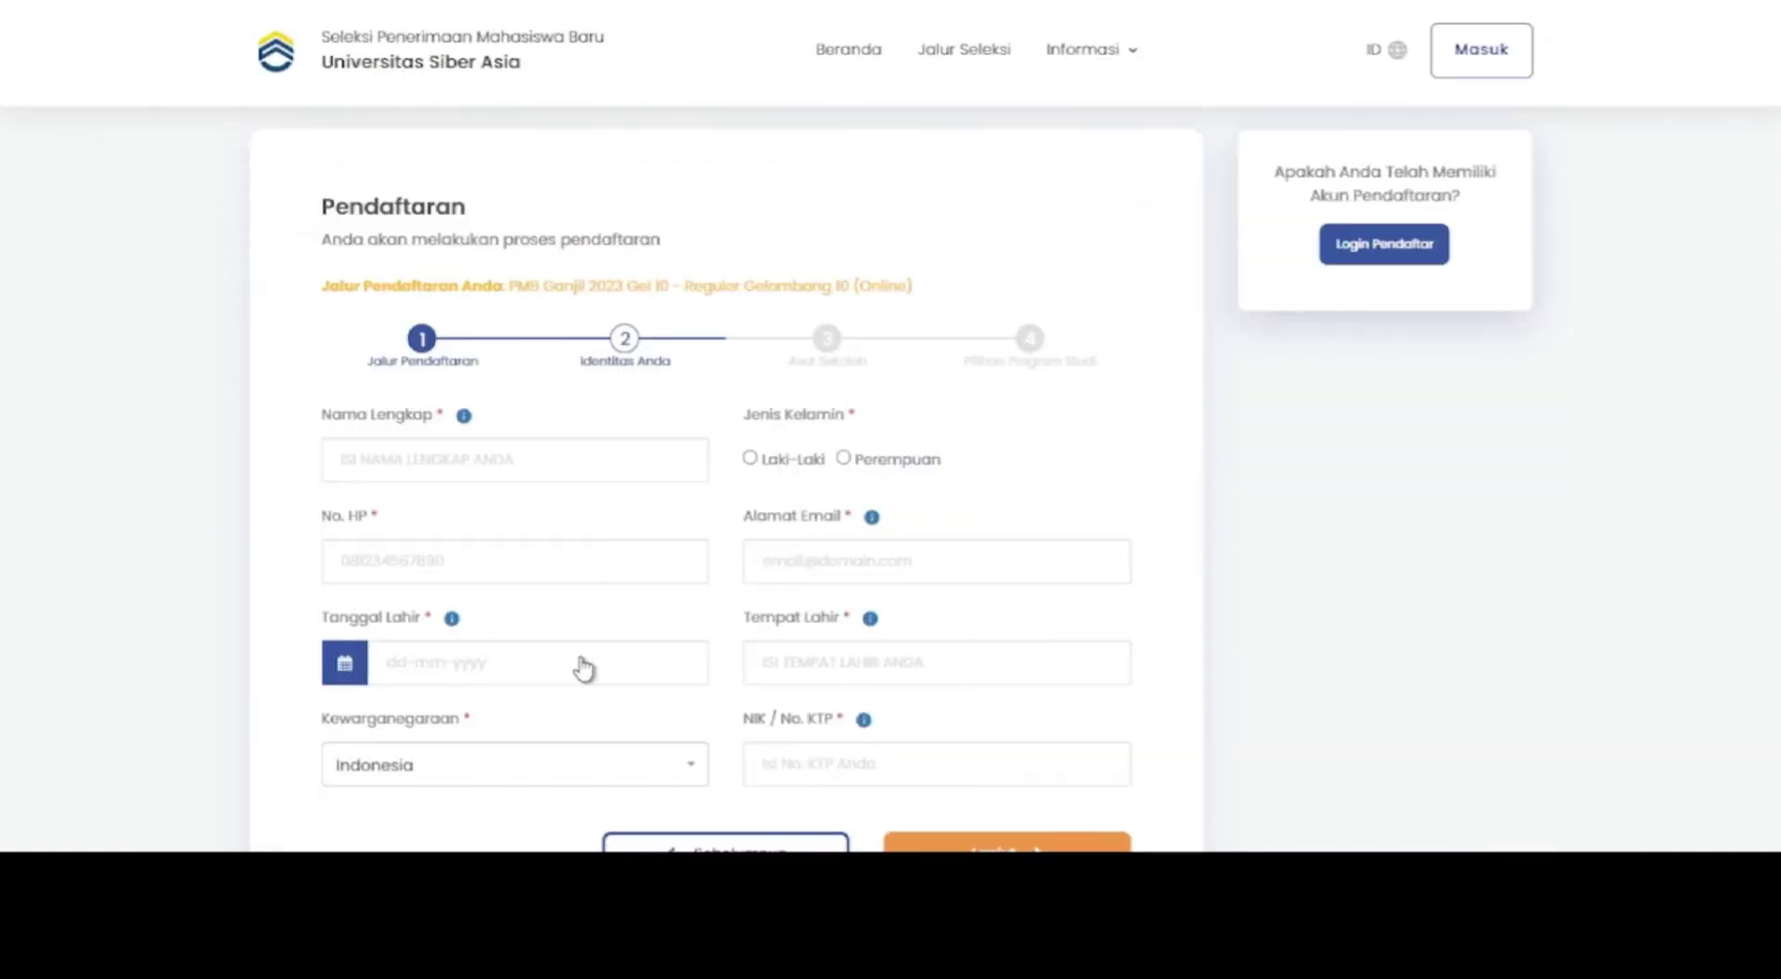
- Enter the applicant's full name, phone number and birth date in May 2001
scroll(626, 640, down, 1)
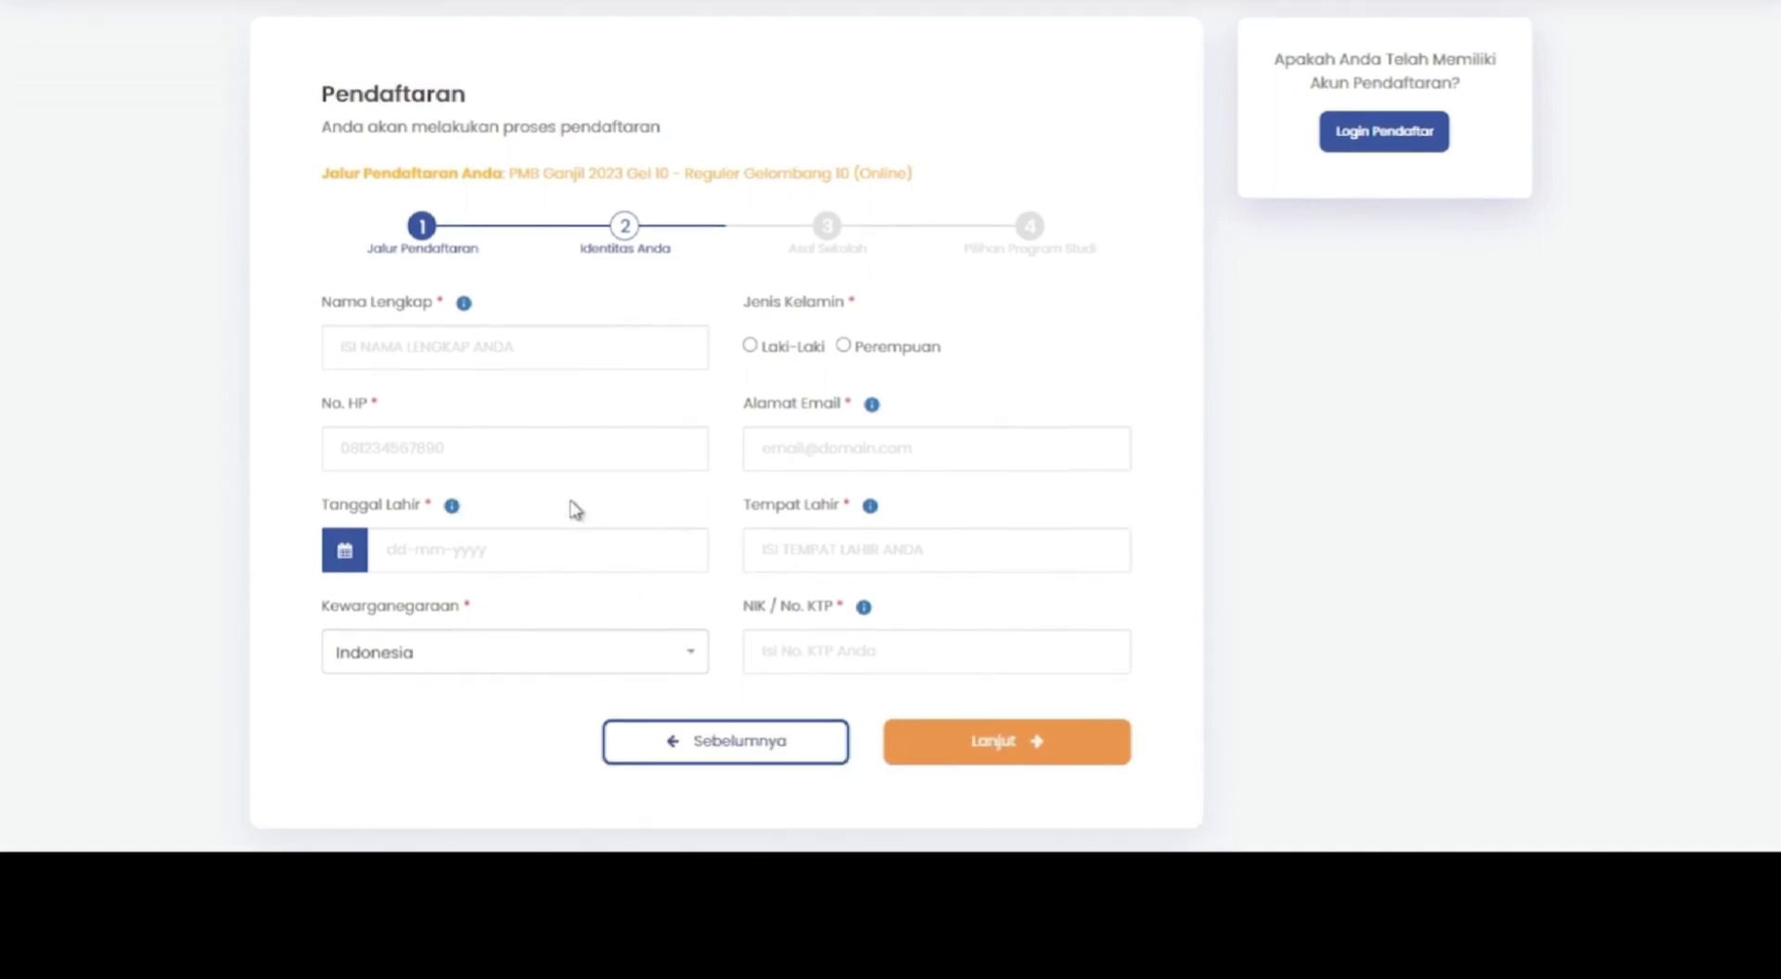
click(547, 349)
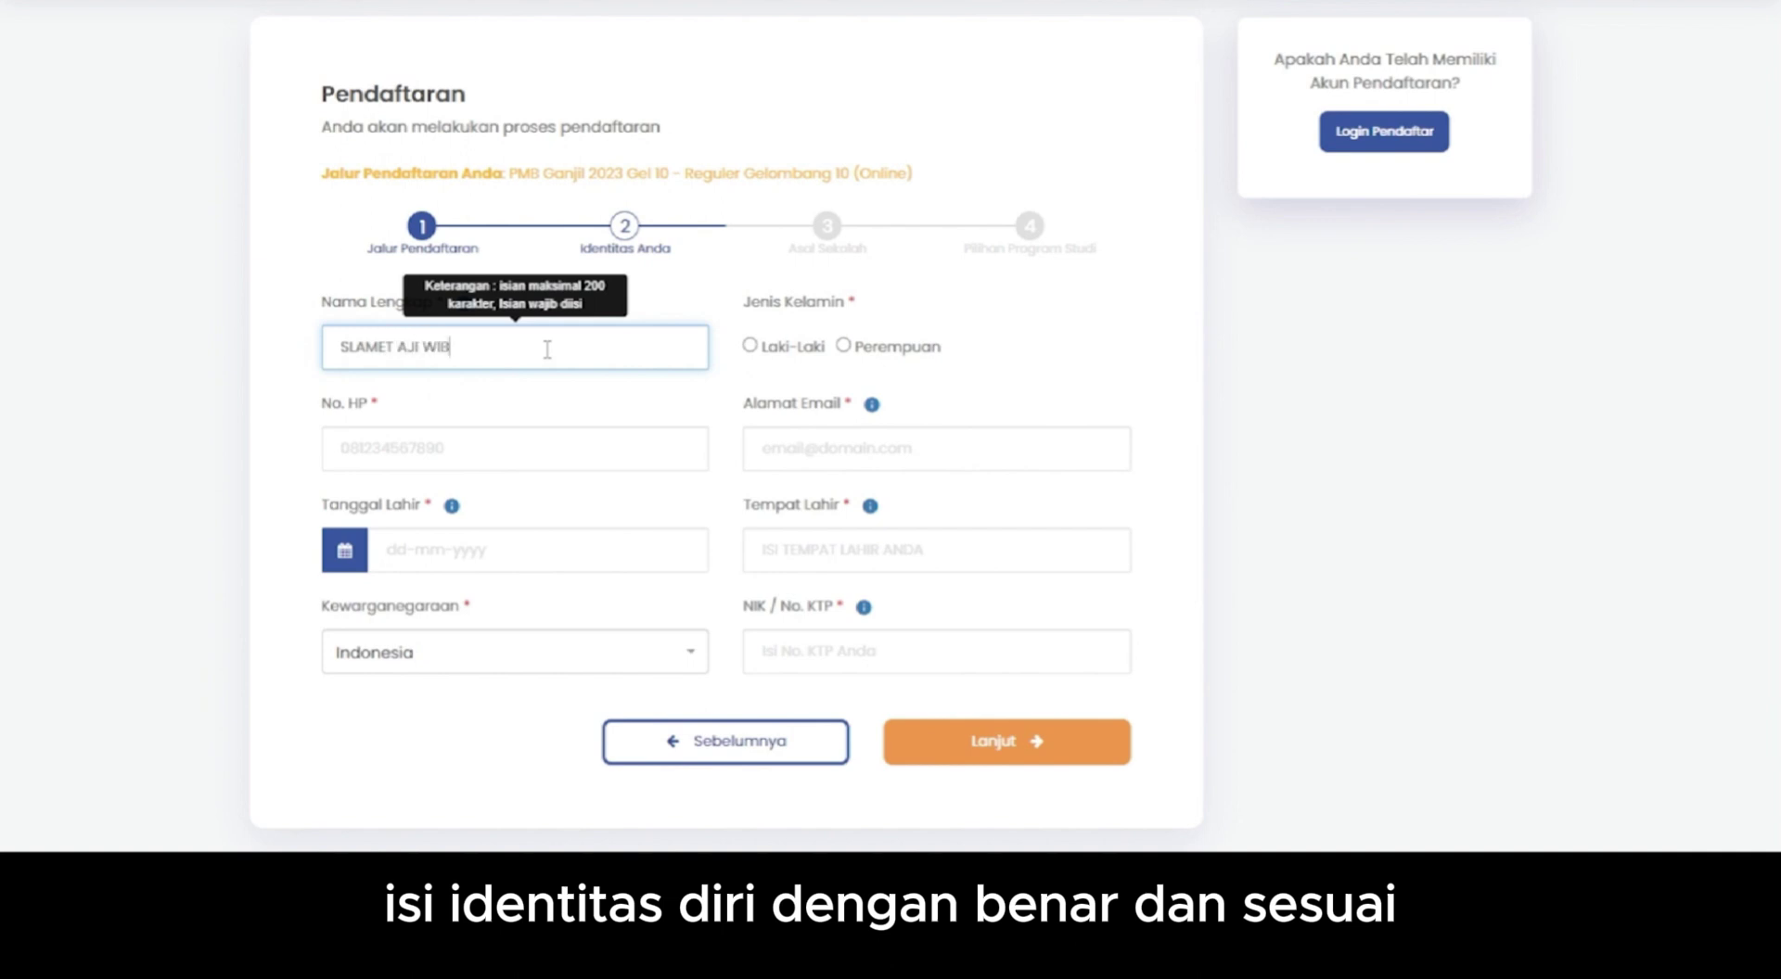
click(548, 448)
text(0857)
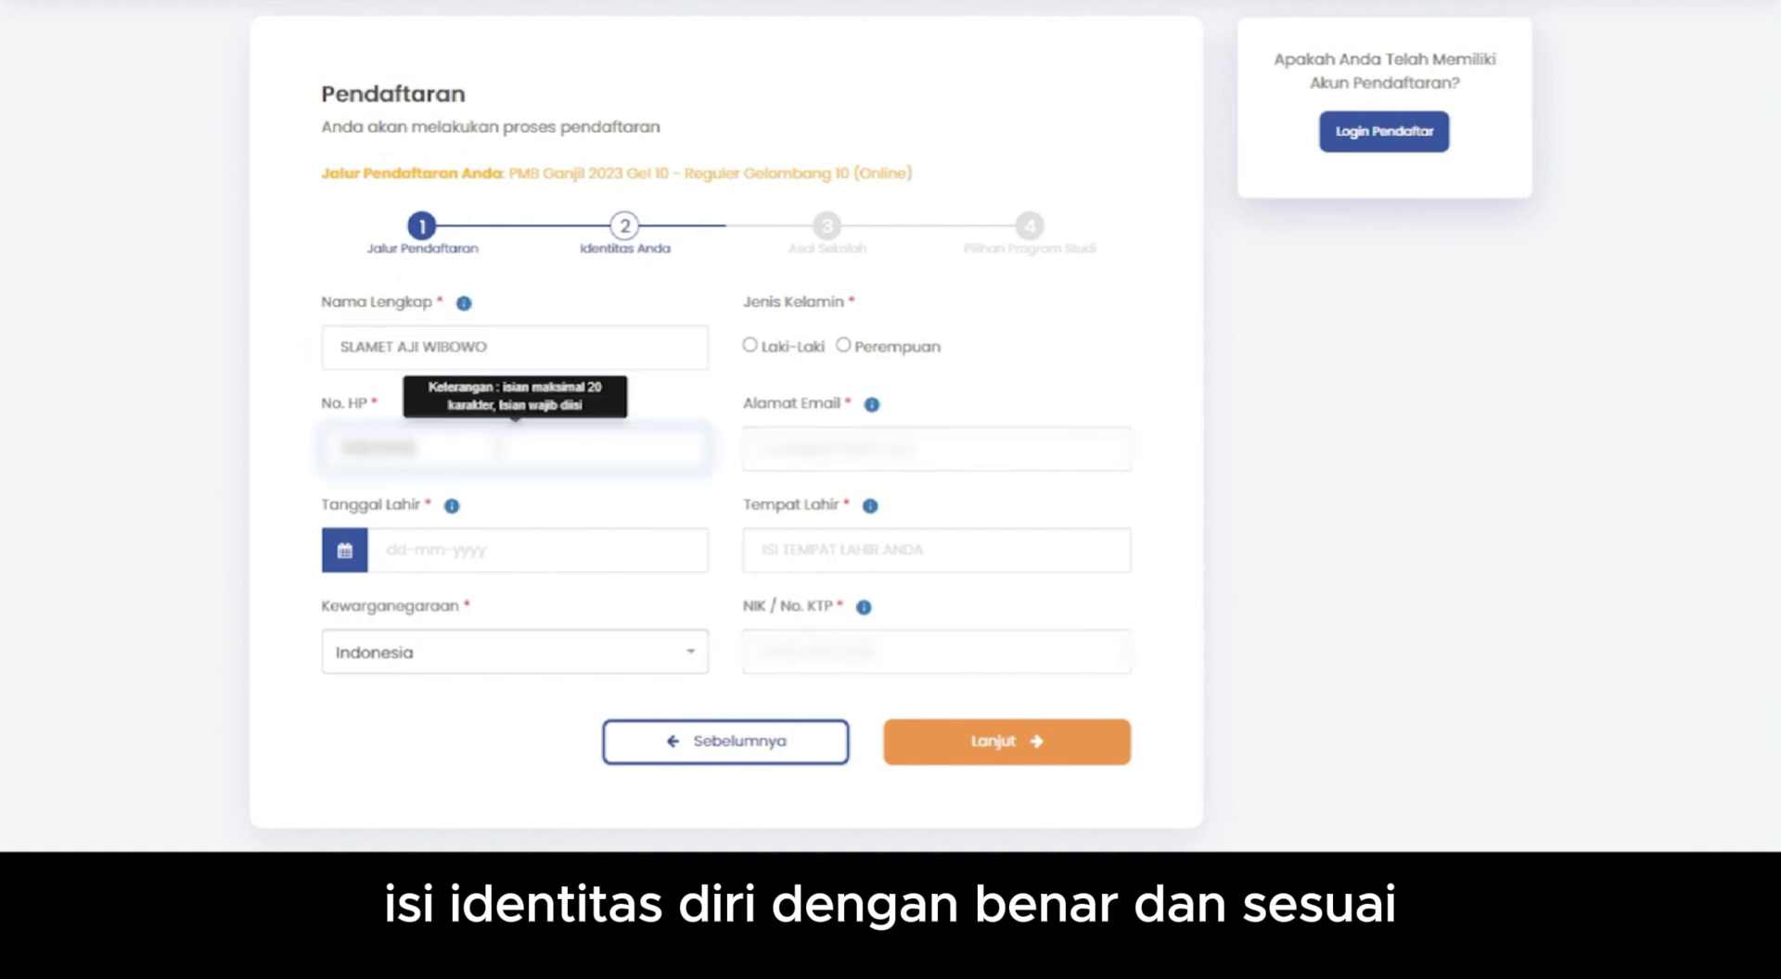
click(538, 550)
click(540, 268)
click(385, 232)
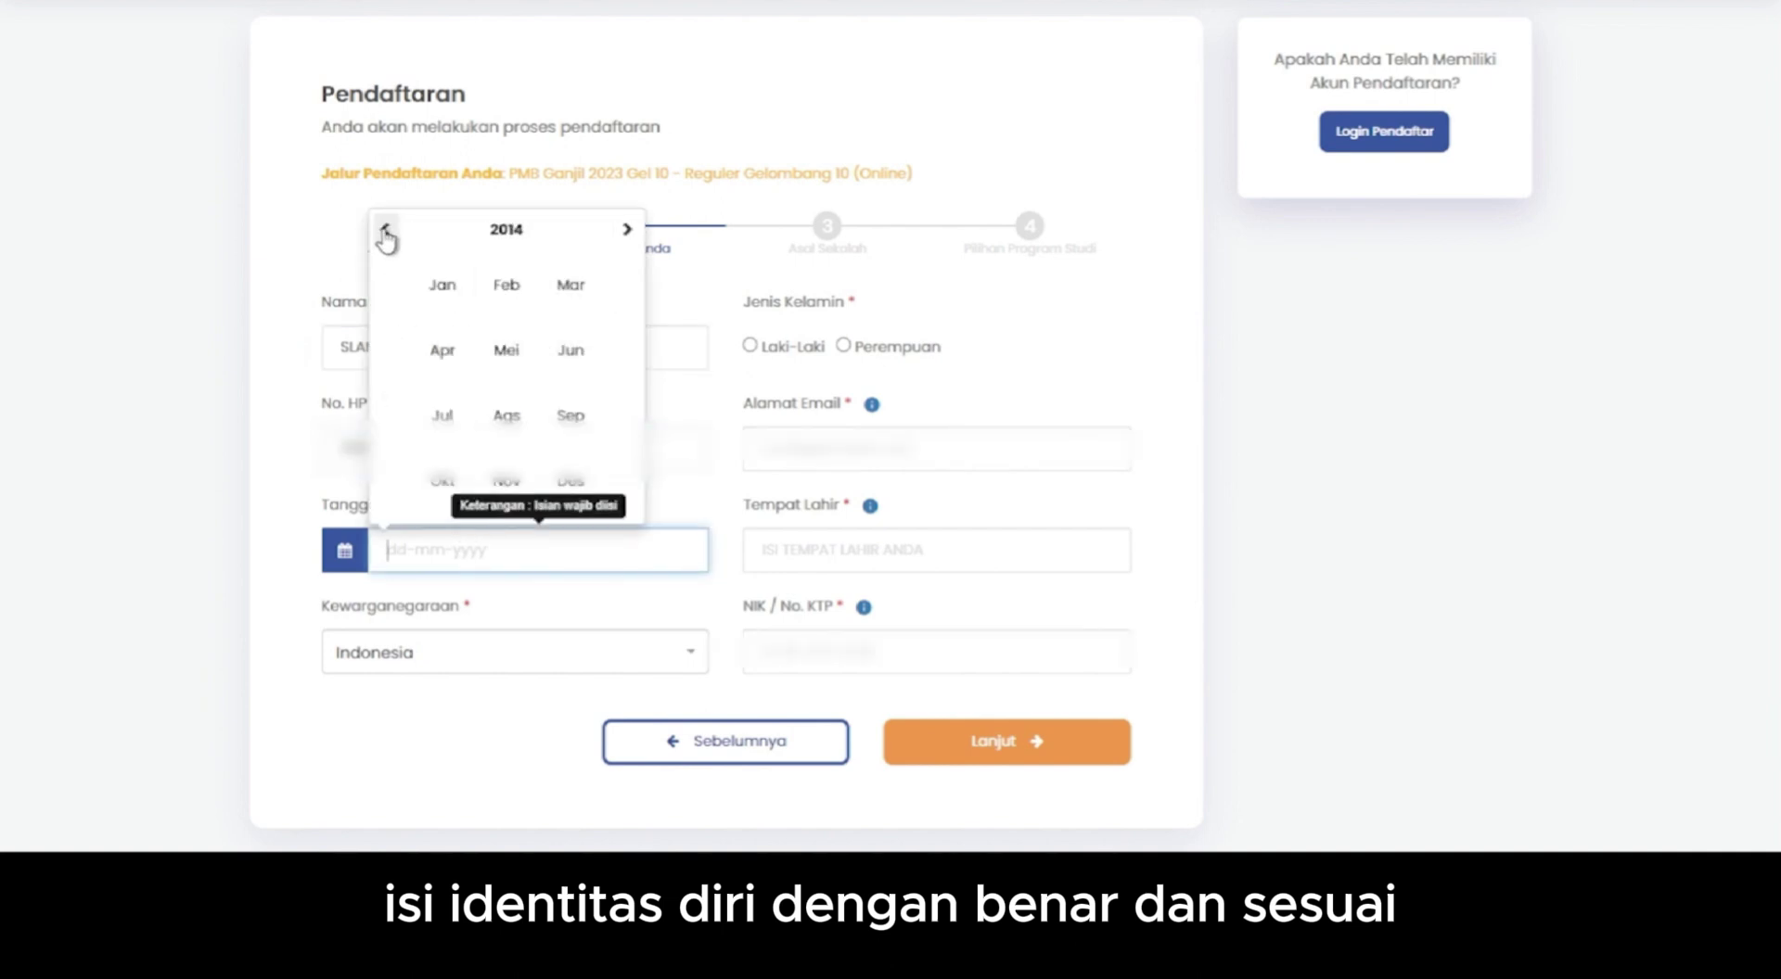
click(386, 232)
click(506, 349)
click(431, 472)
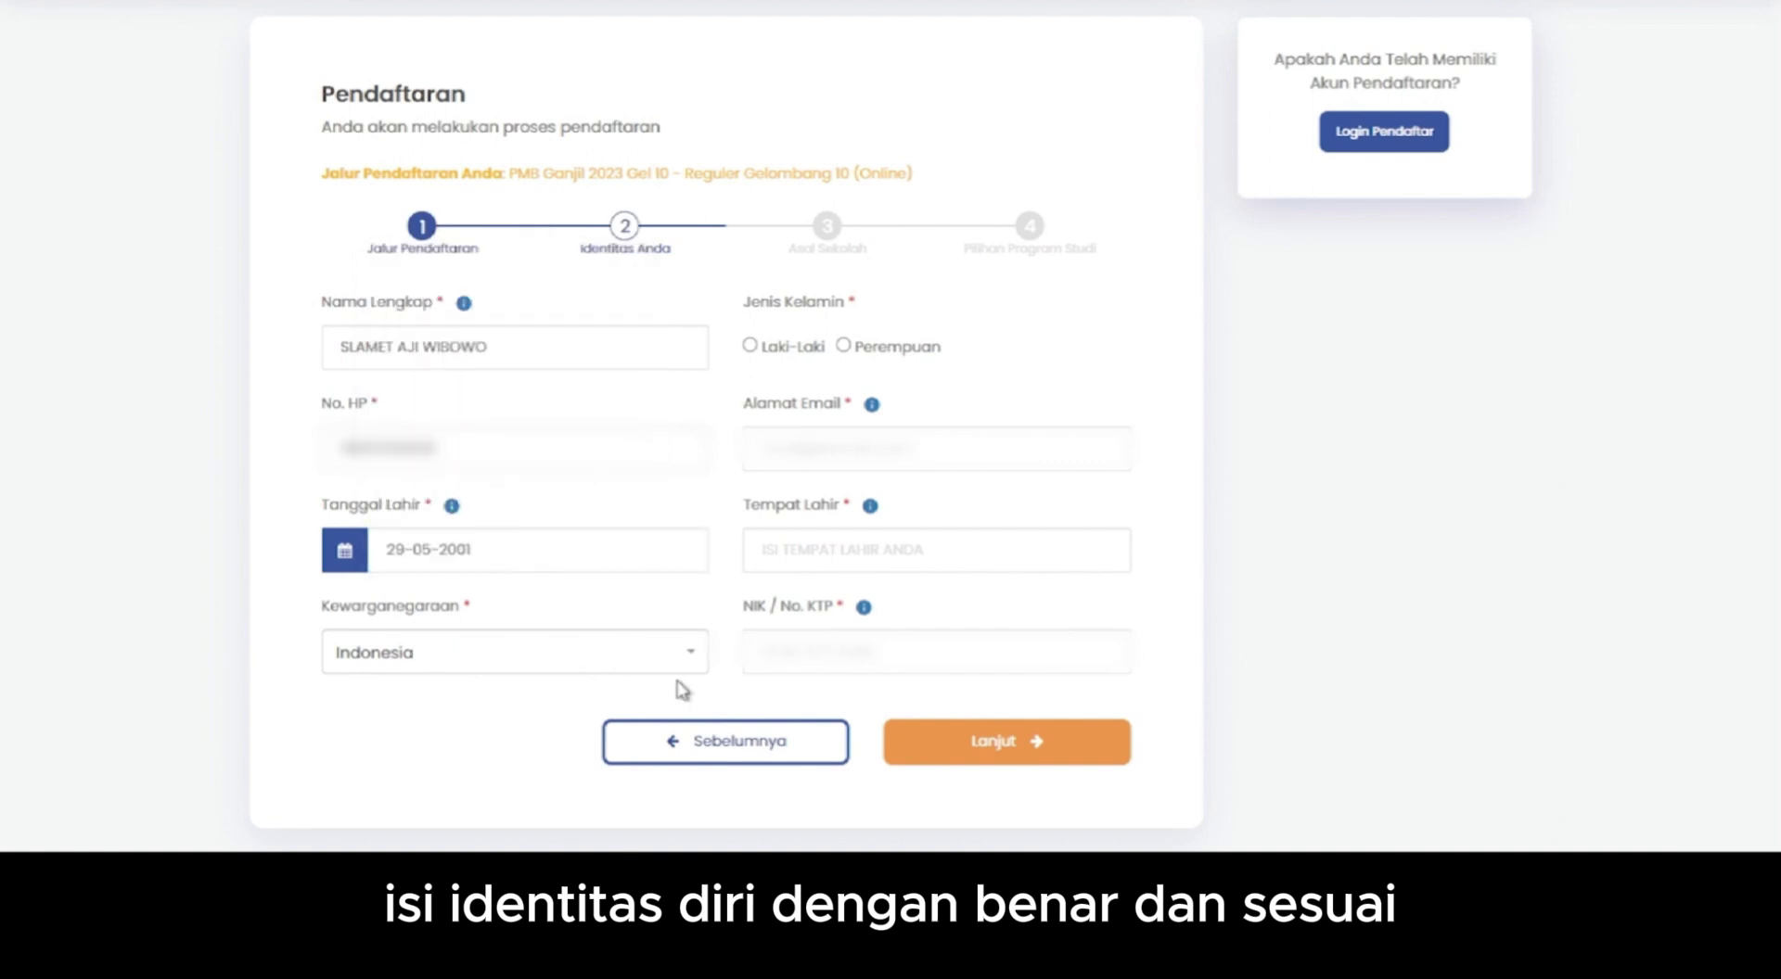
- Set gender to Laki-Laki, fill in the e-mail, birthplace PEKALONGAN and NIK, then continue
click(750, 345)
click(936, 449)
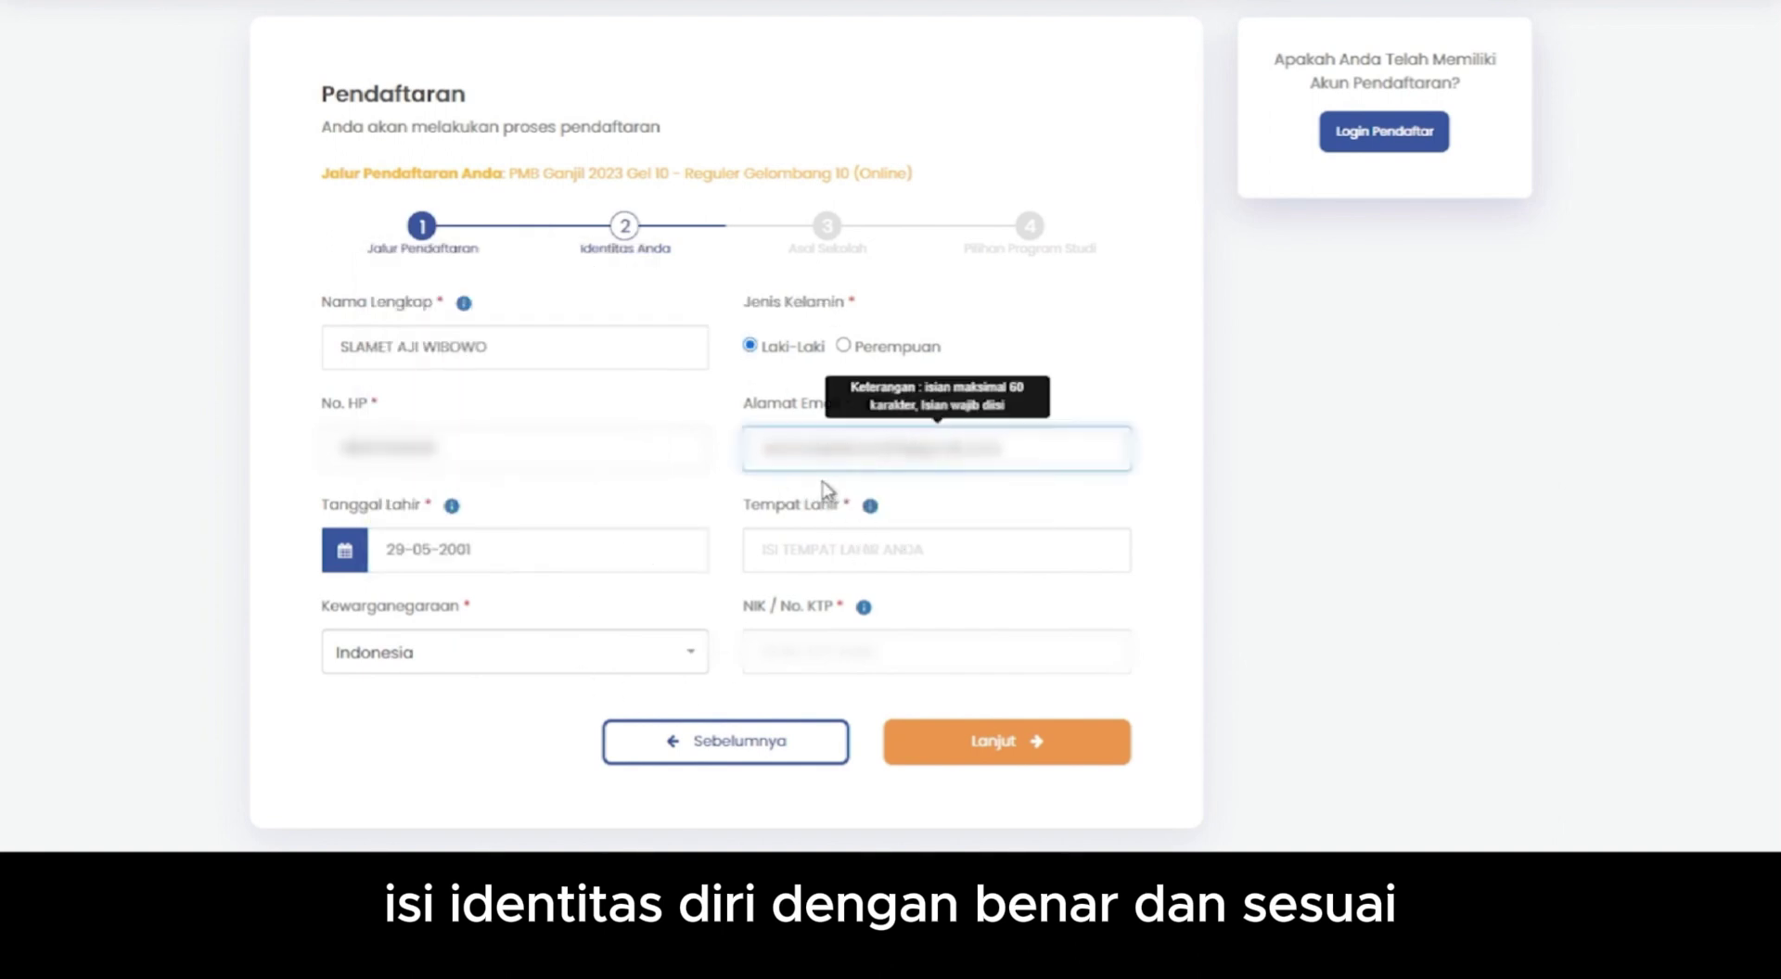
click(1076, 539)
text(PEKALONGAN)
click(845, 661)
text(3)
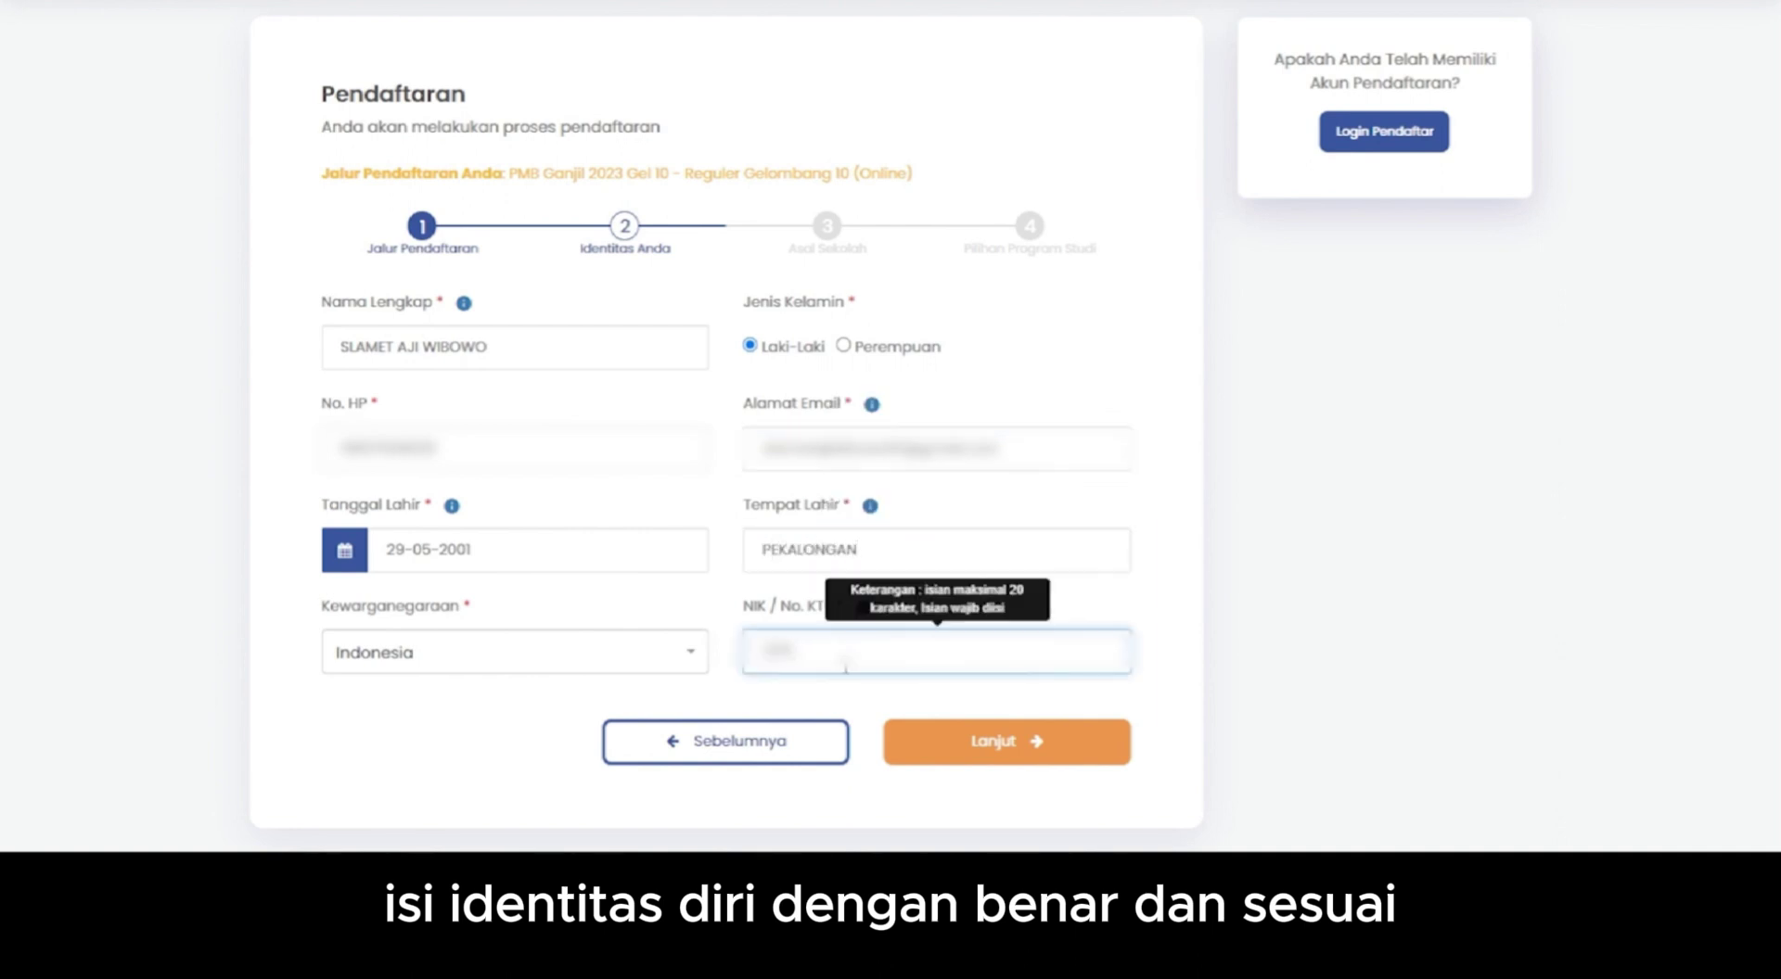
text(3326)
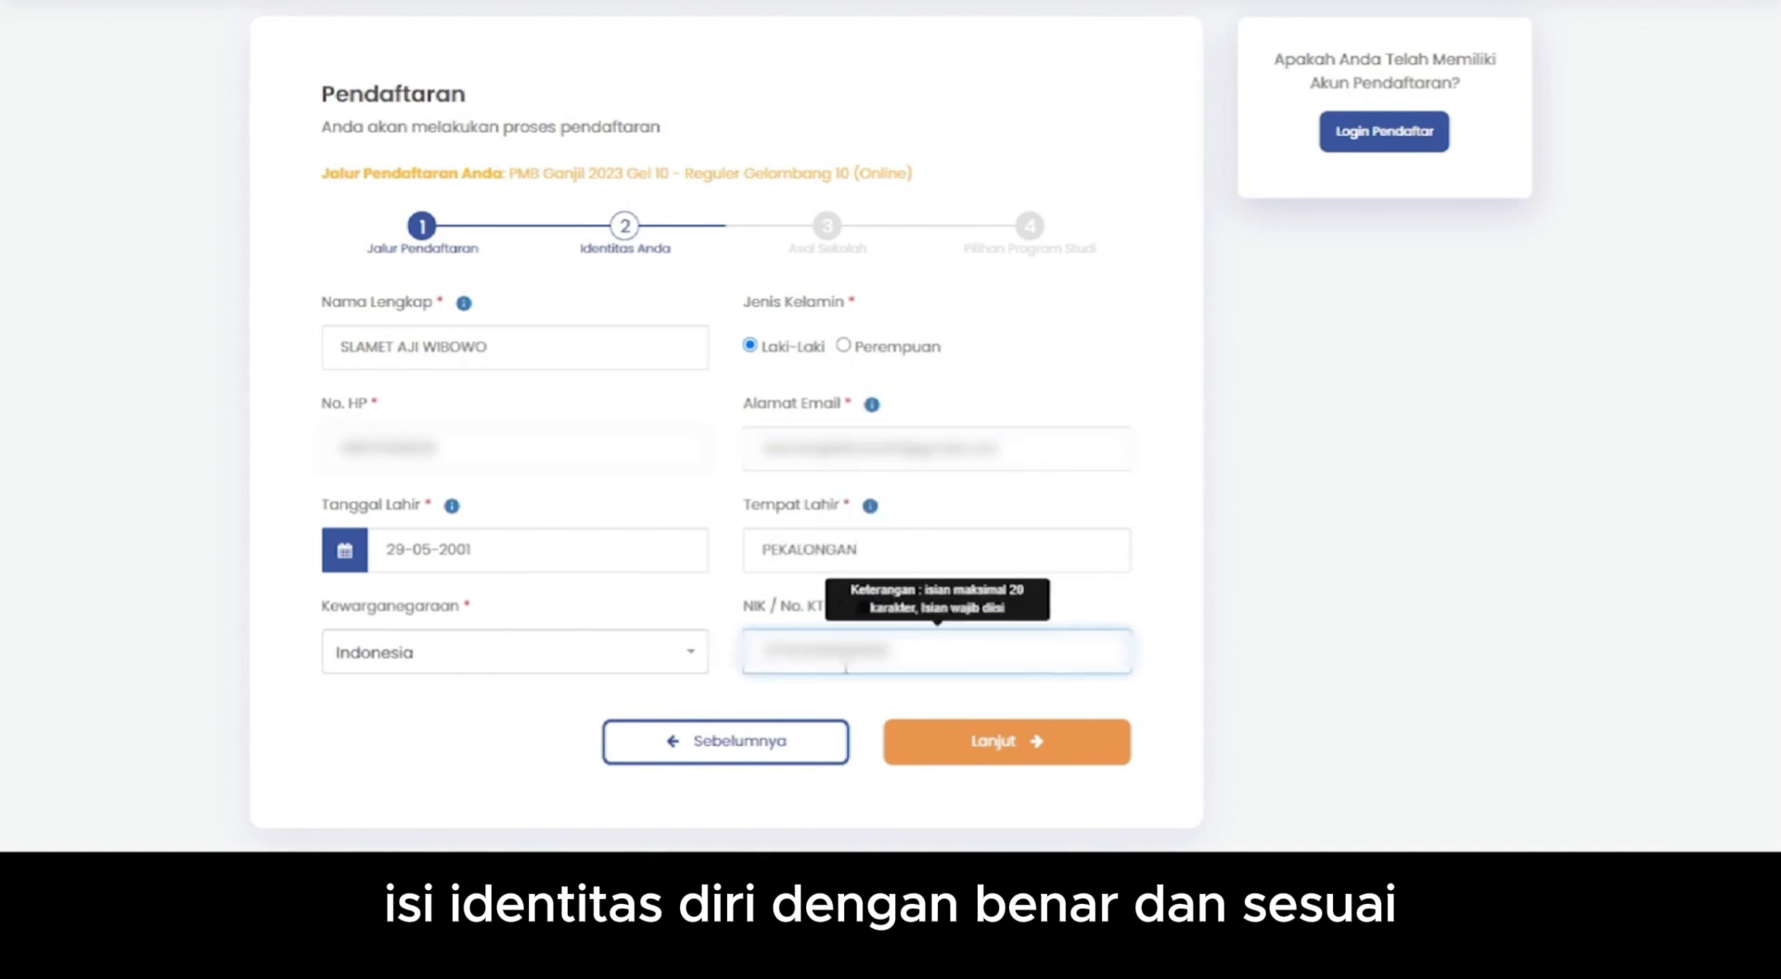
click(949, 749)
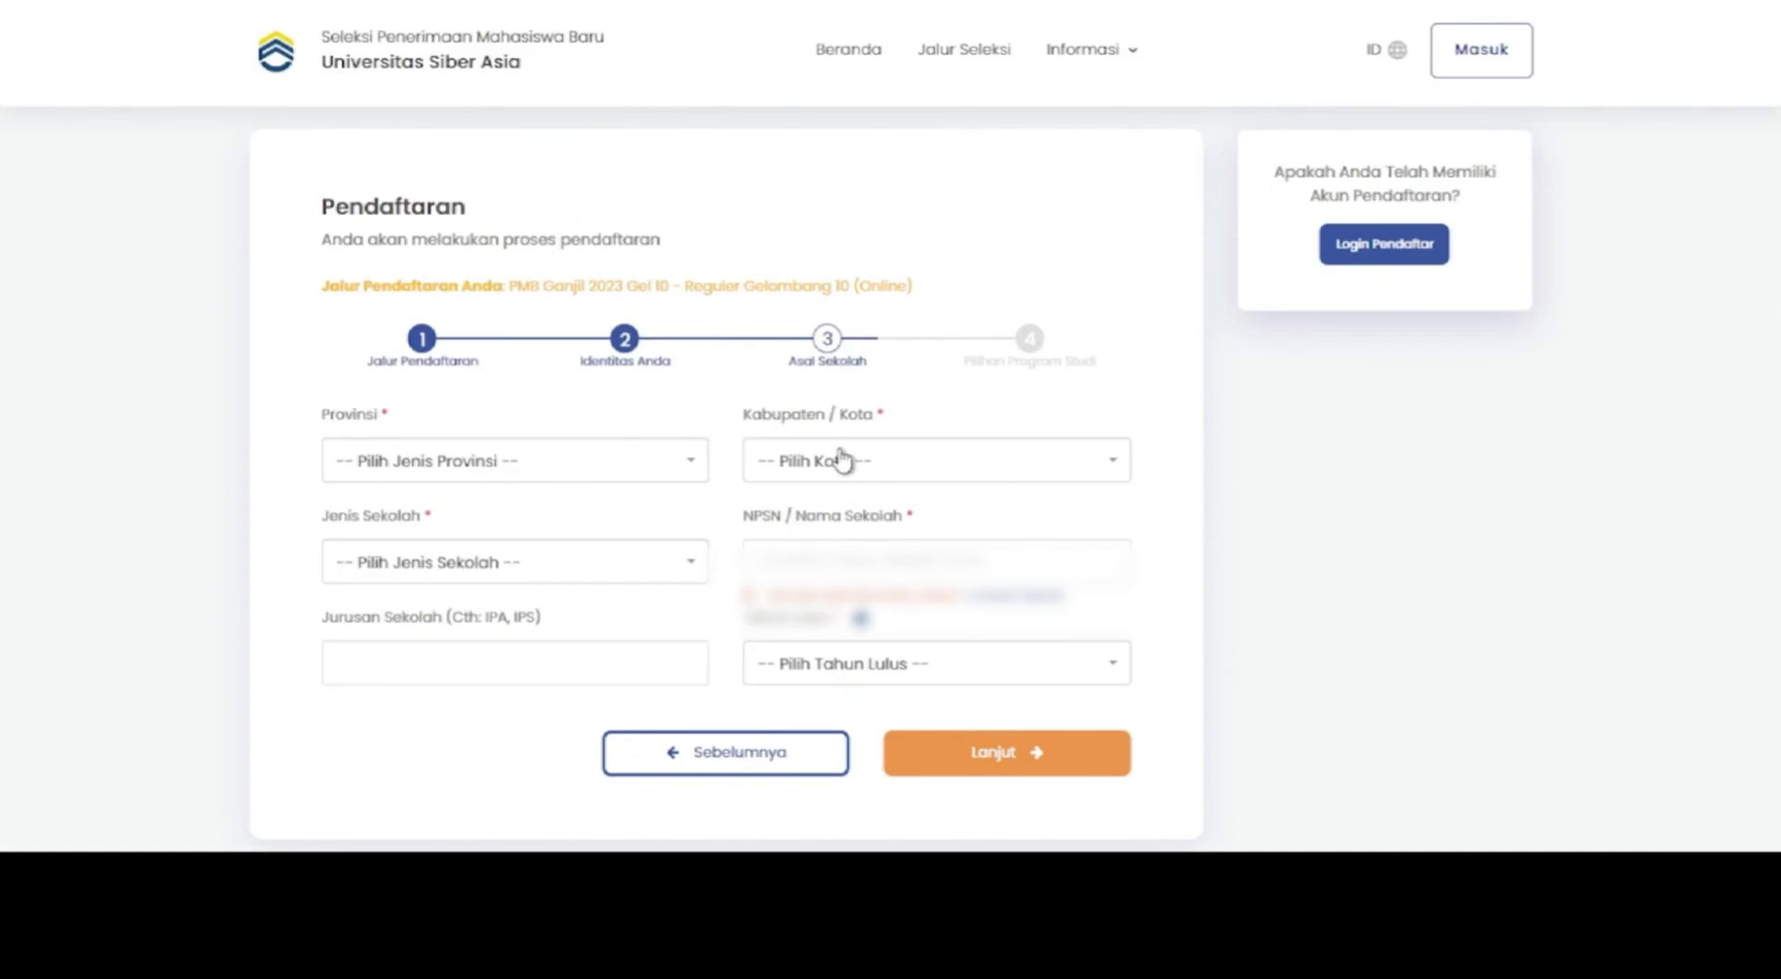
- Set province DKI JAKARTA, school type SMK and major MULTIMEDIA
click(638, 478)
click(609, 575)
click(615, 566)
click(598, 681)
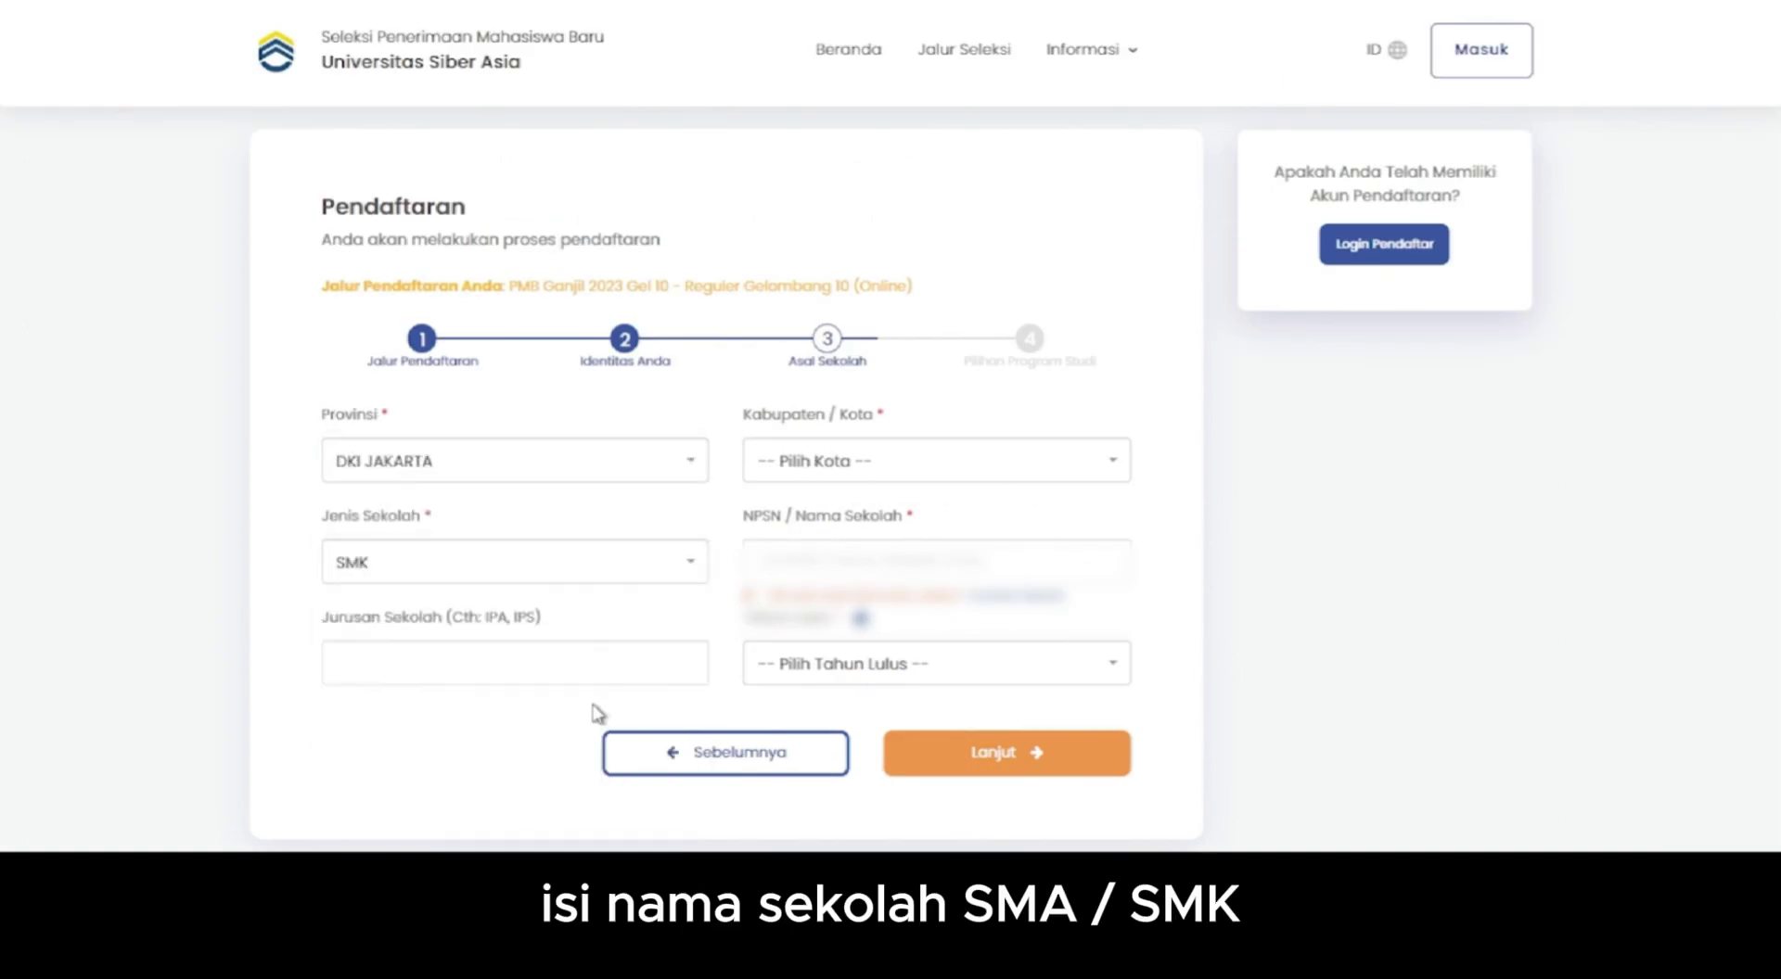
click(476, 668)
text(MUL)
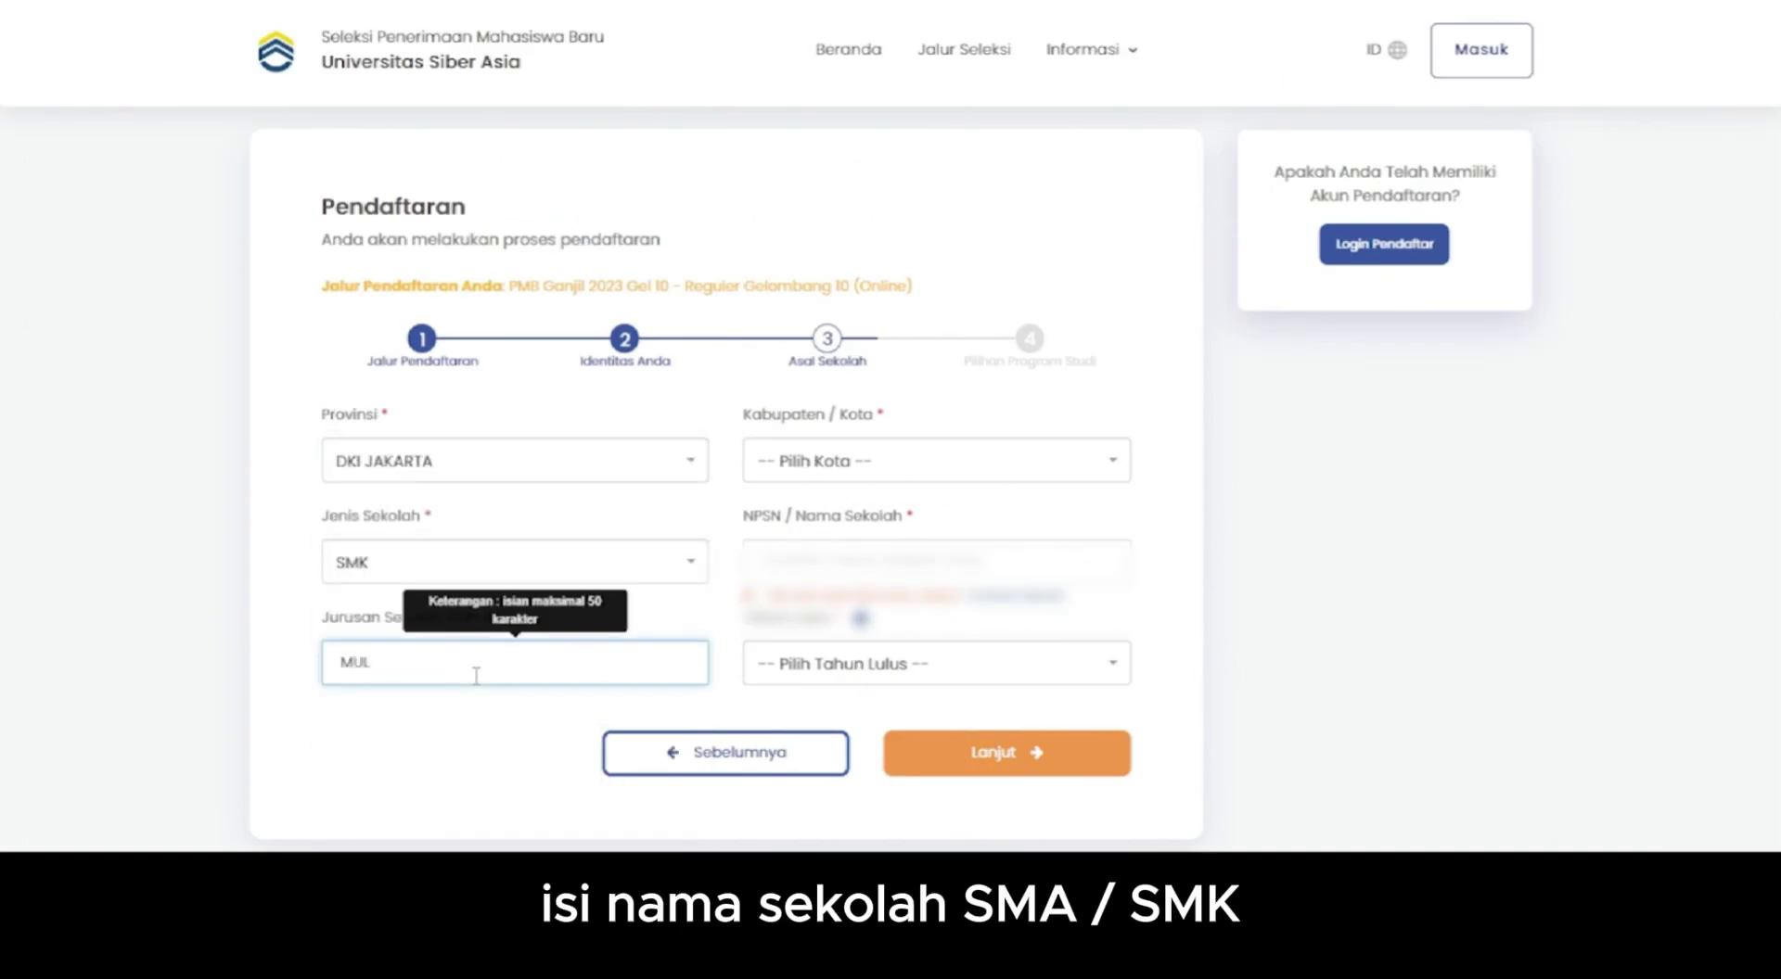
text(TIMEDIA)
- Choose KOTA JAKARTA TIMUR, select the school by NPSN search, set graduation year 2019, and continue
click(895, 464)
click(909, 719)
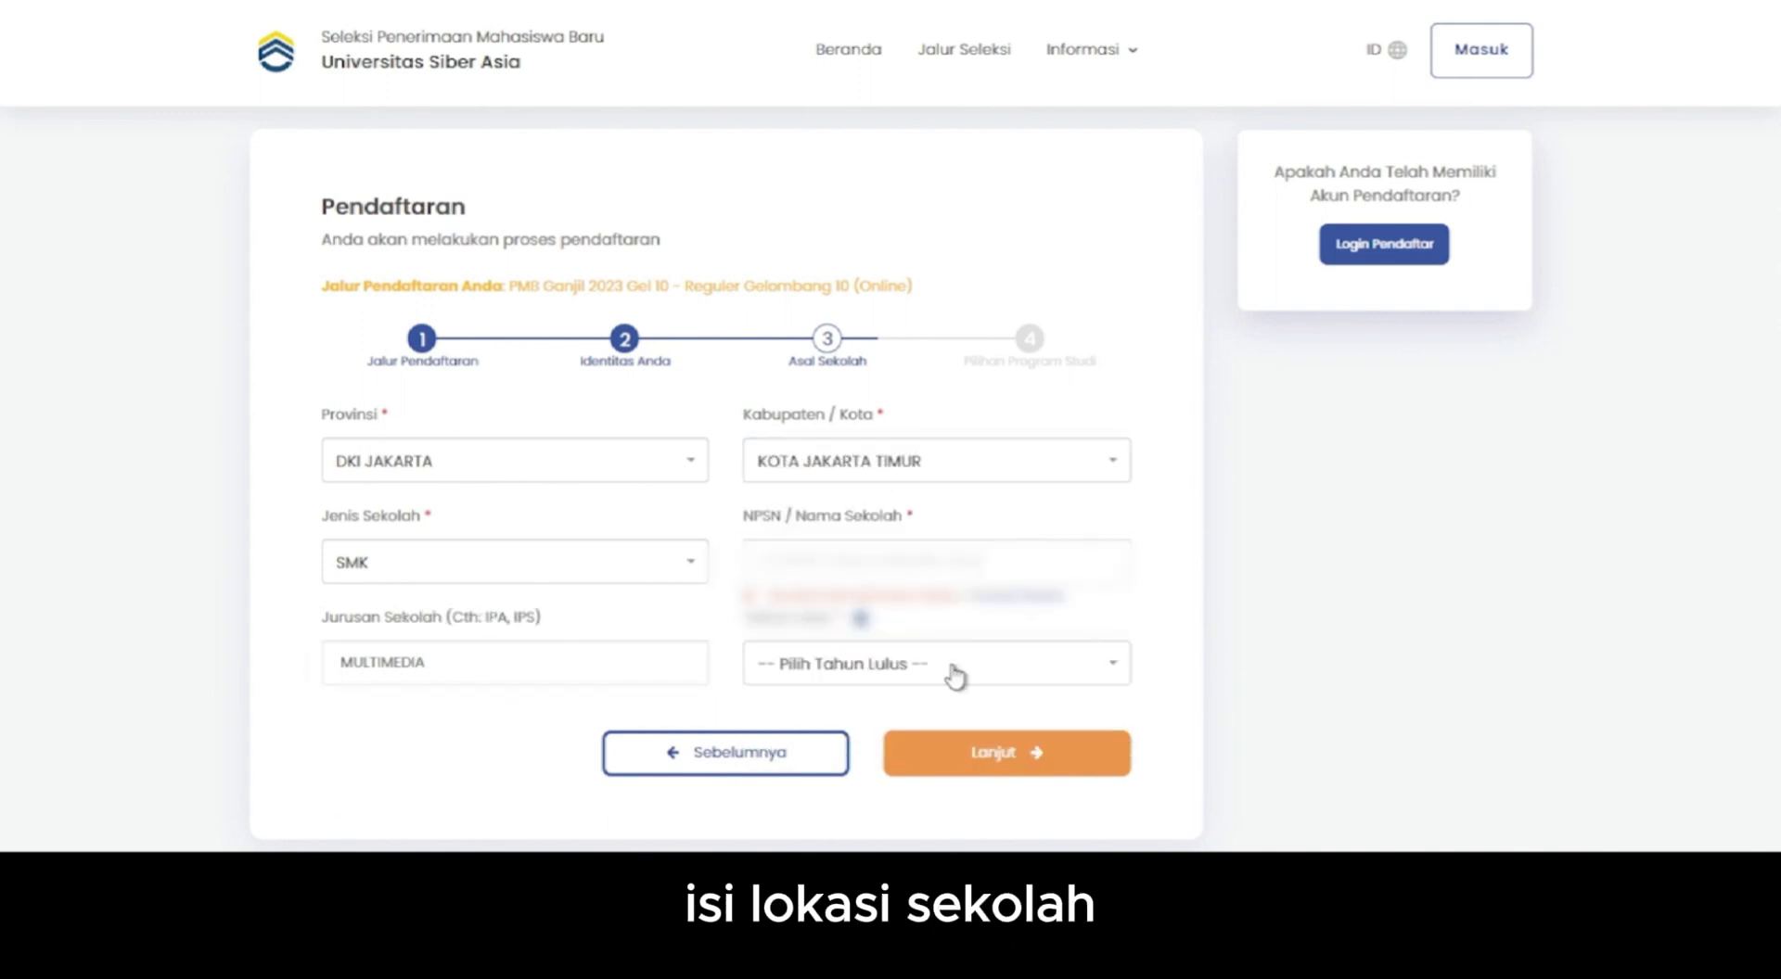
click(937, 561)
text(20)
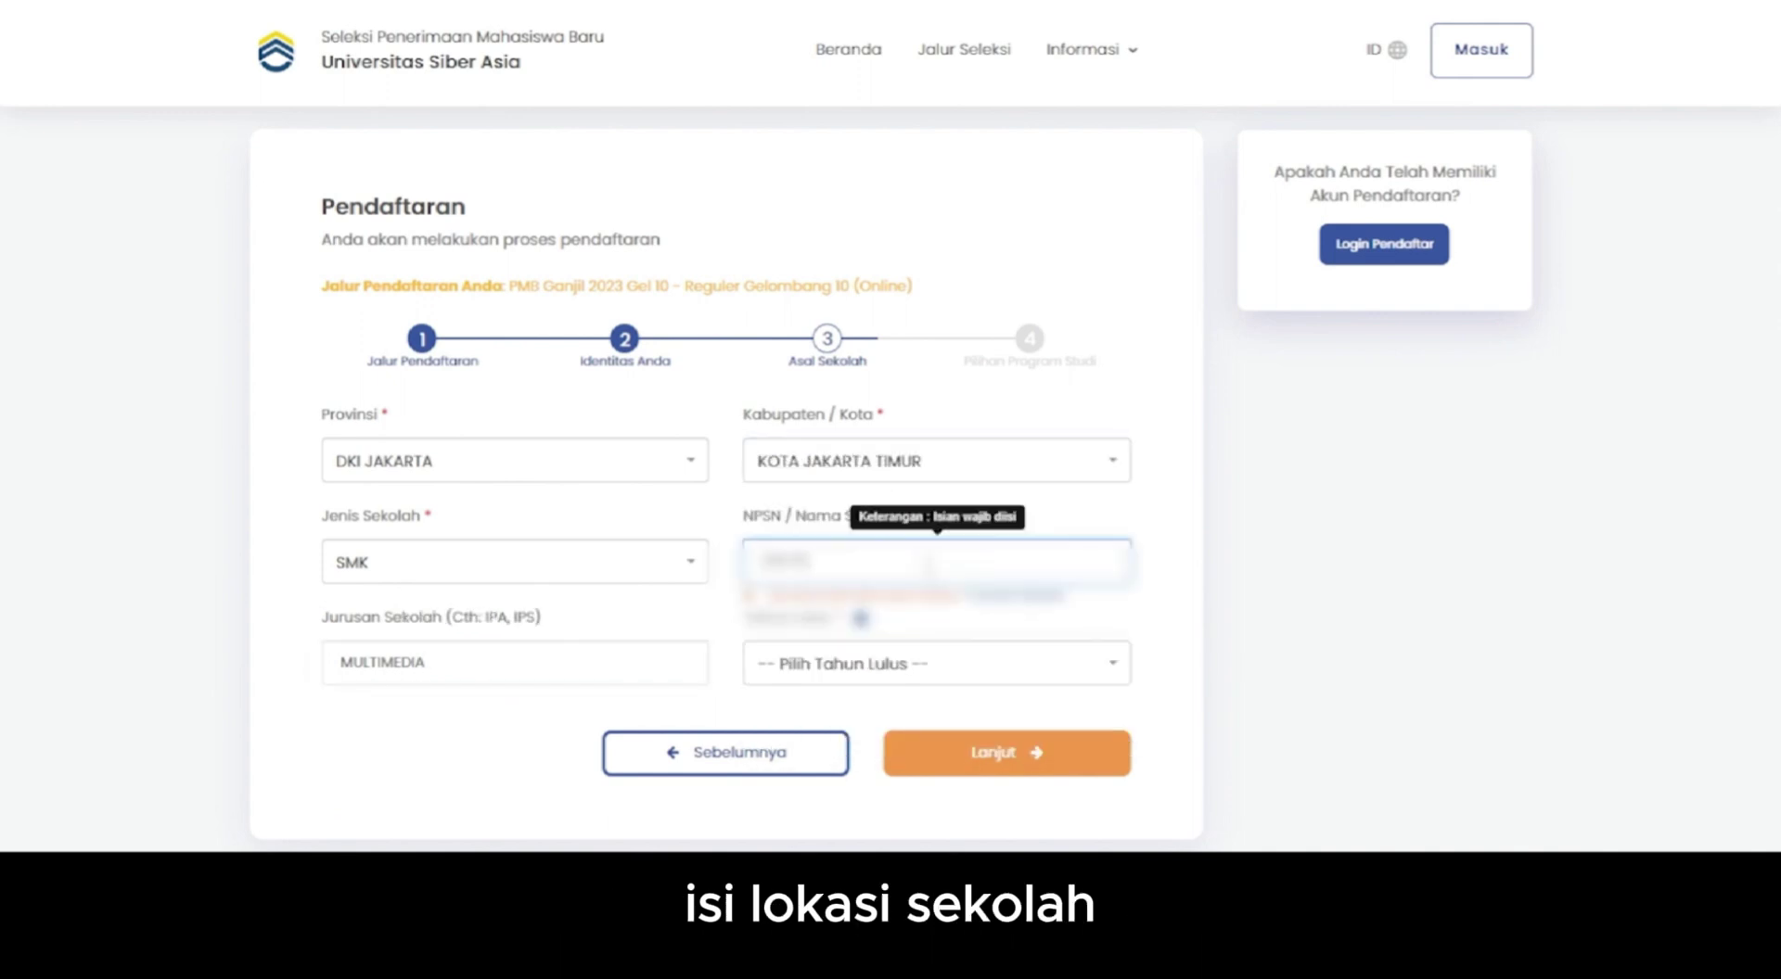
text(0)
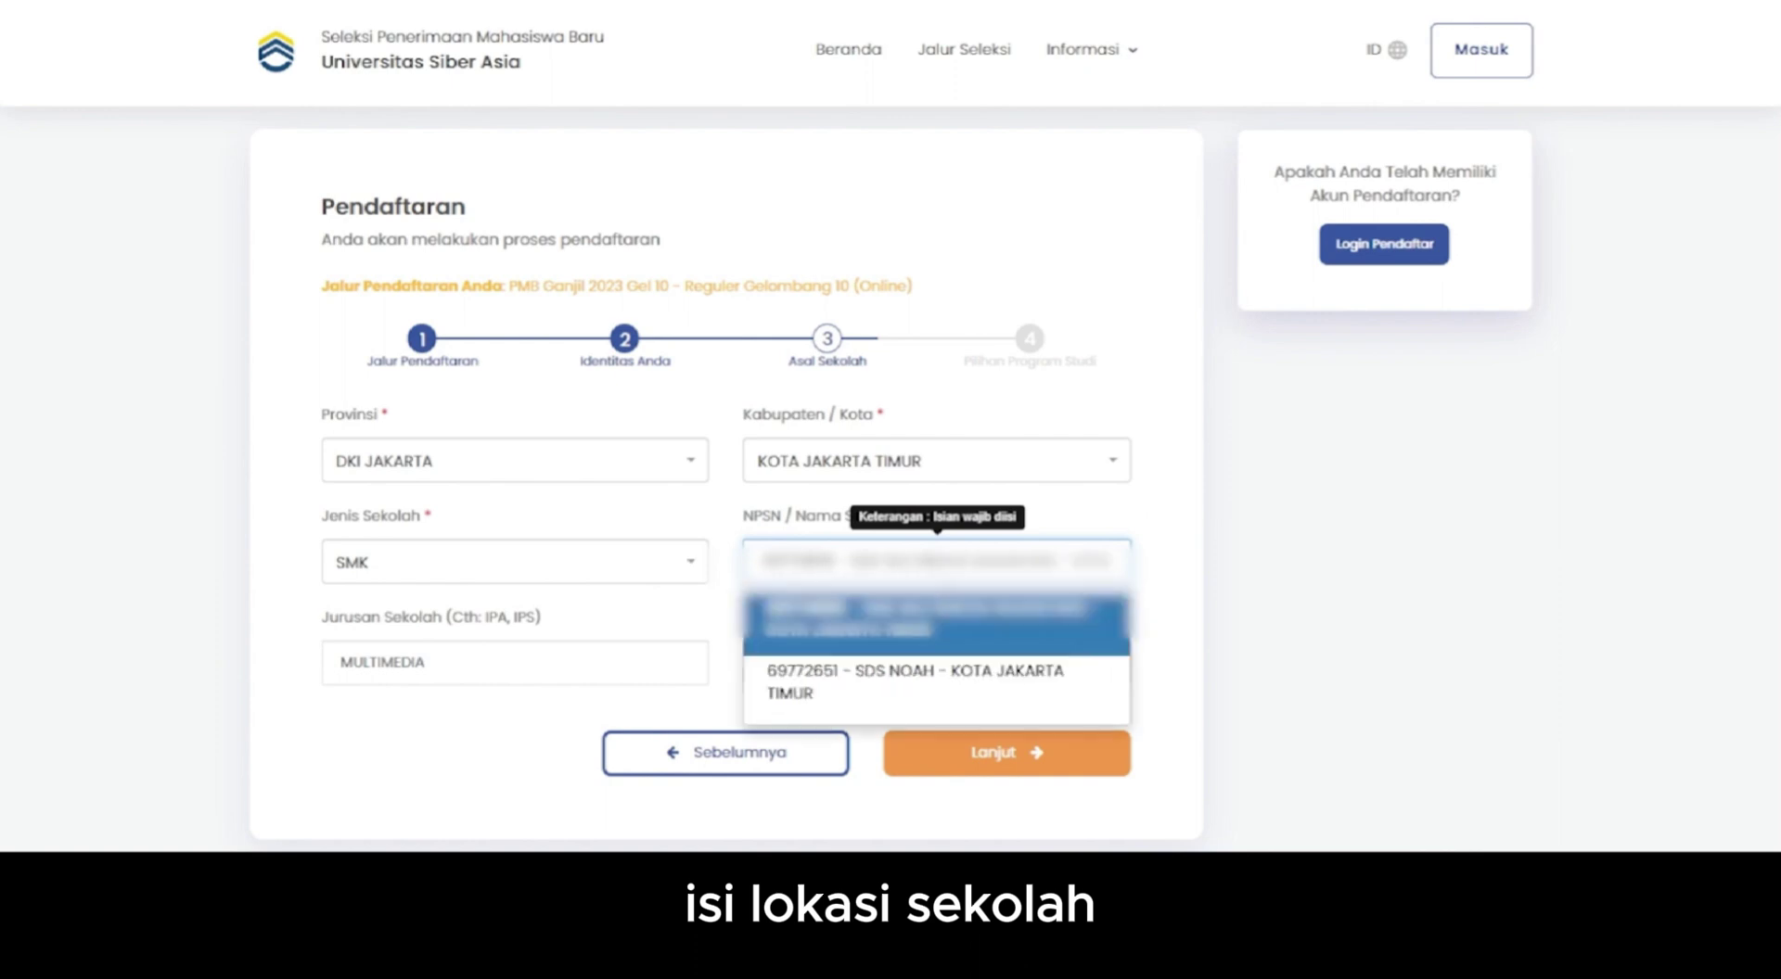
click(950, 607)
click(974, 662)
click(911, 572)
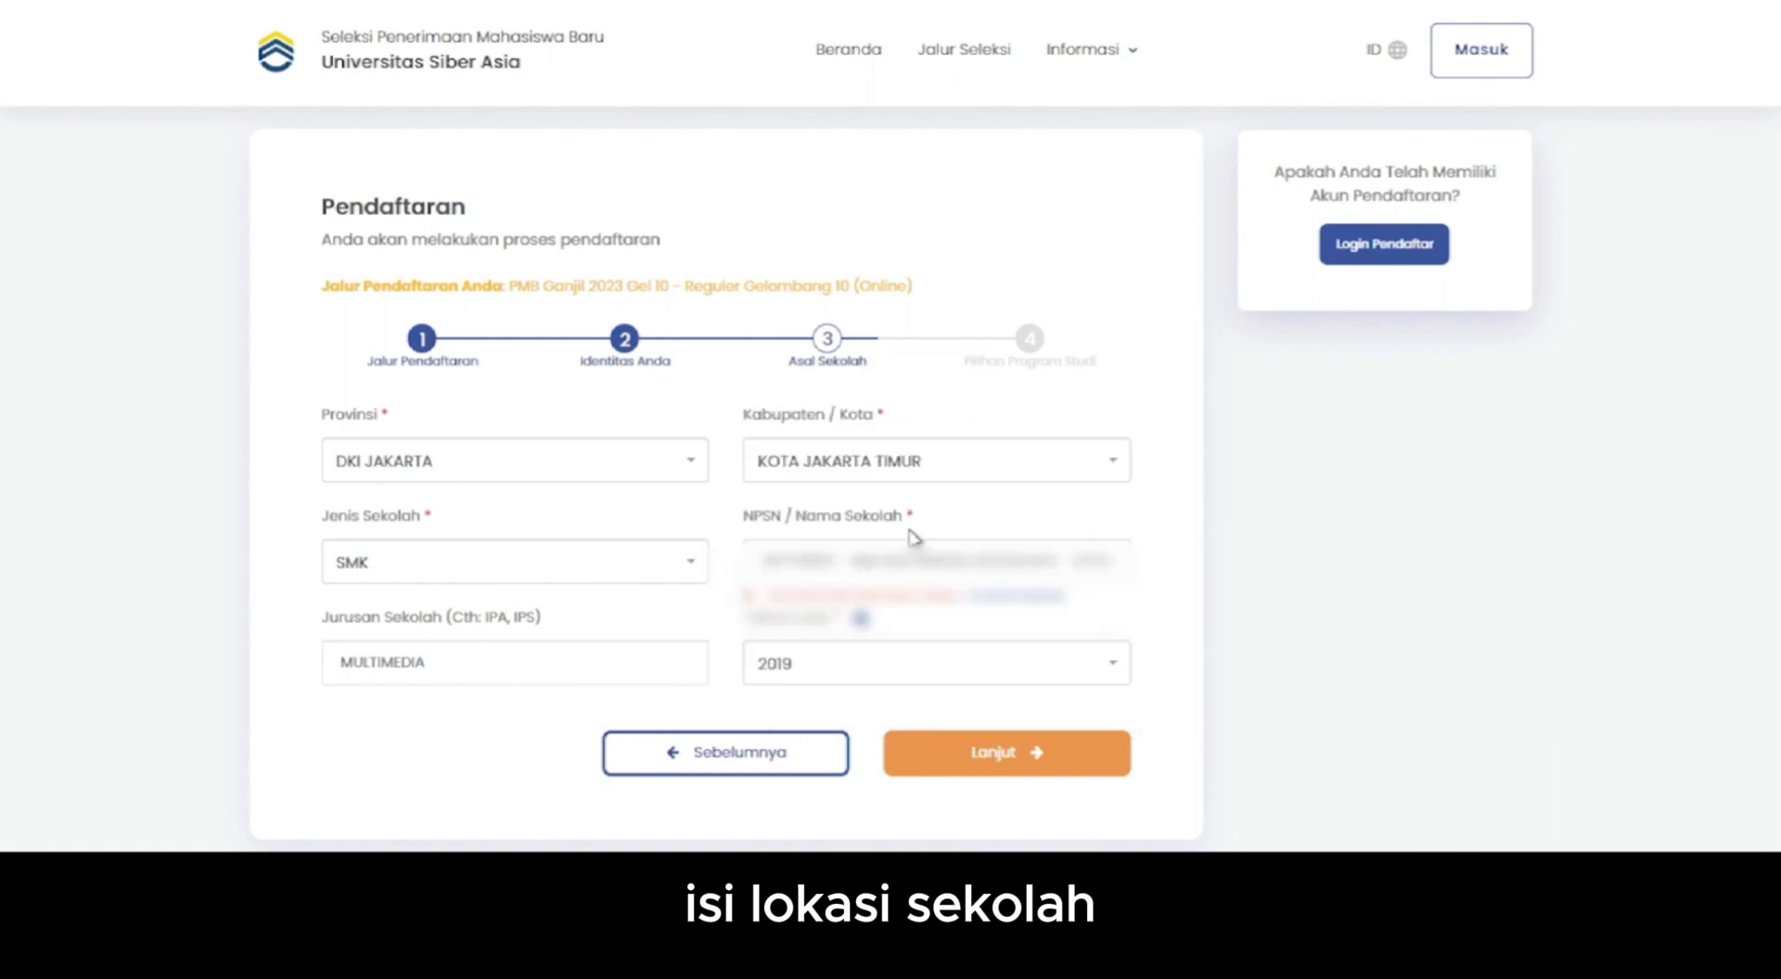
click(1015, 752)
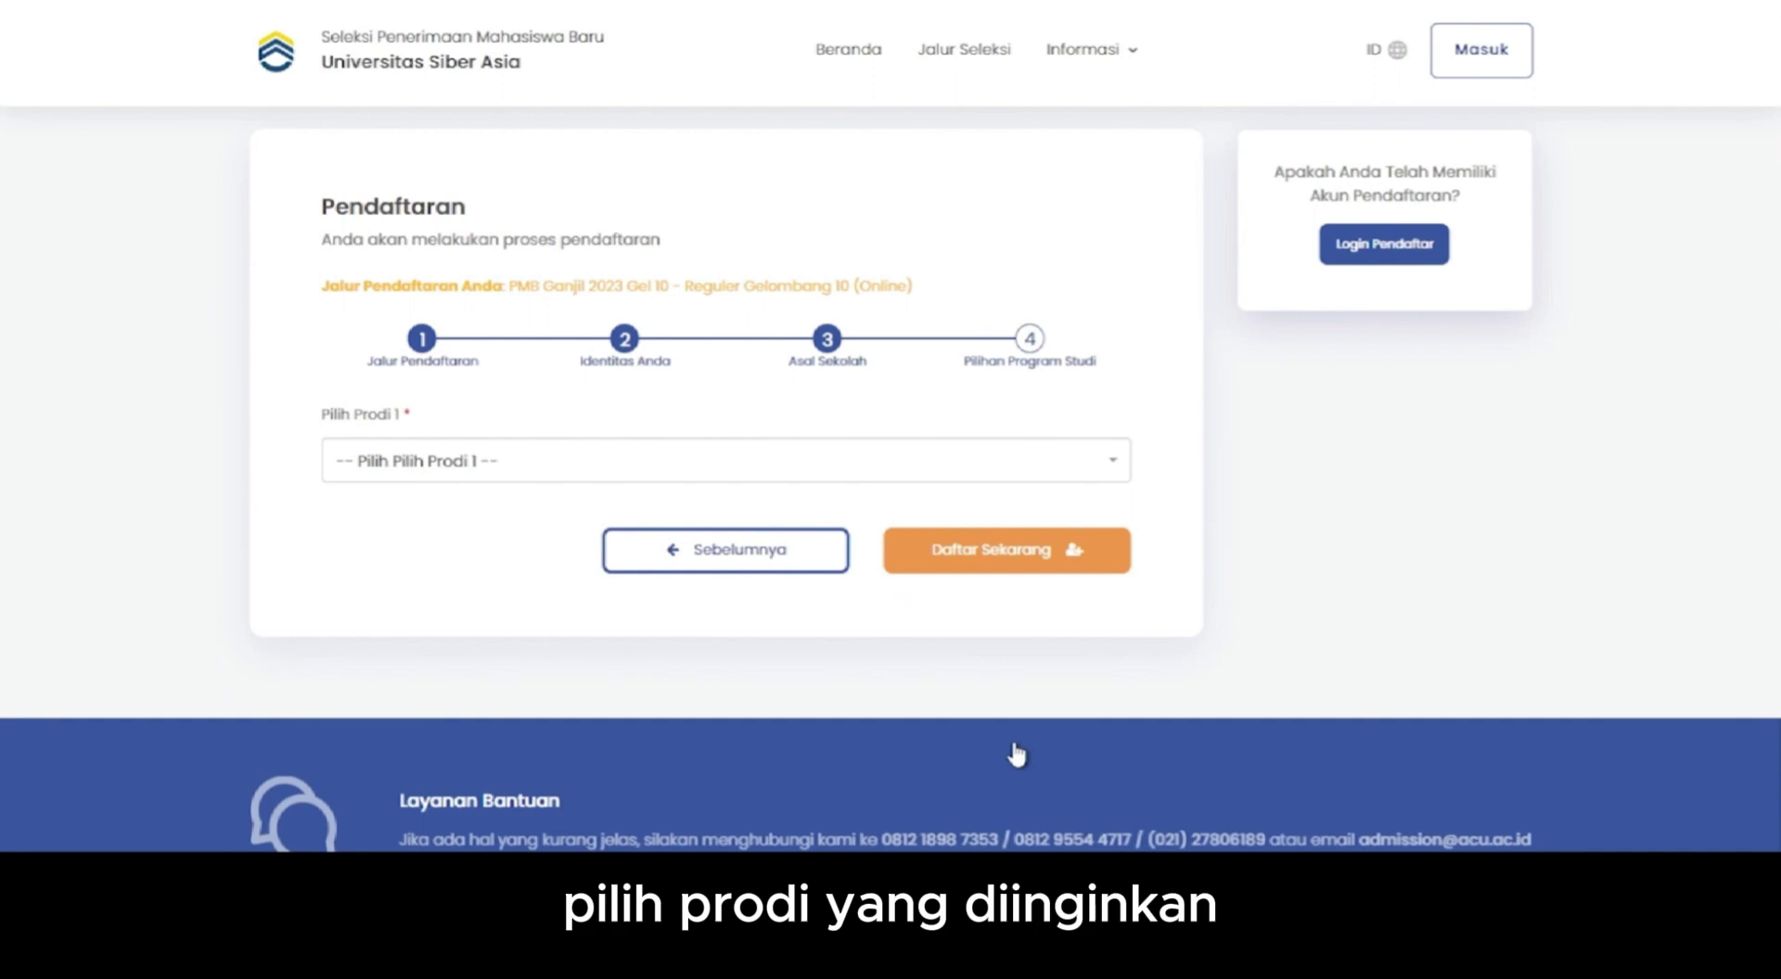
- Pick S1 - PJJ Komunikasi as first program choice and submit with Daftar Sekarang
click(900, 468)
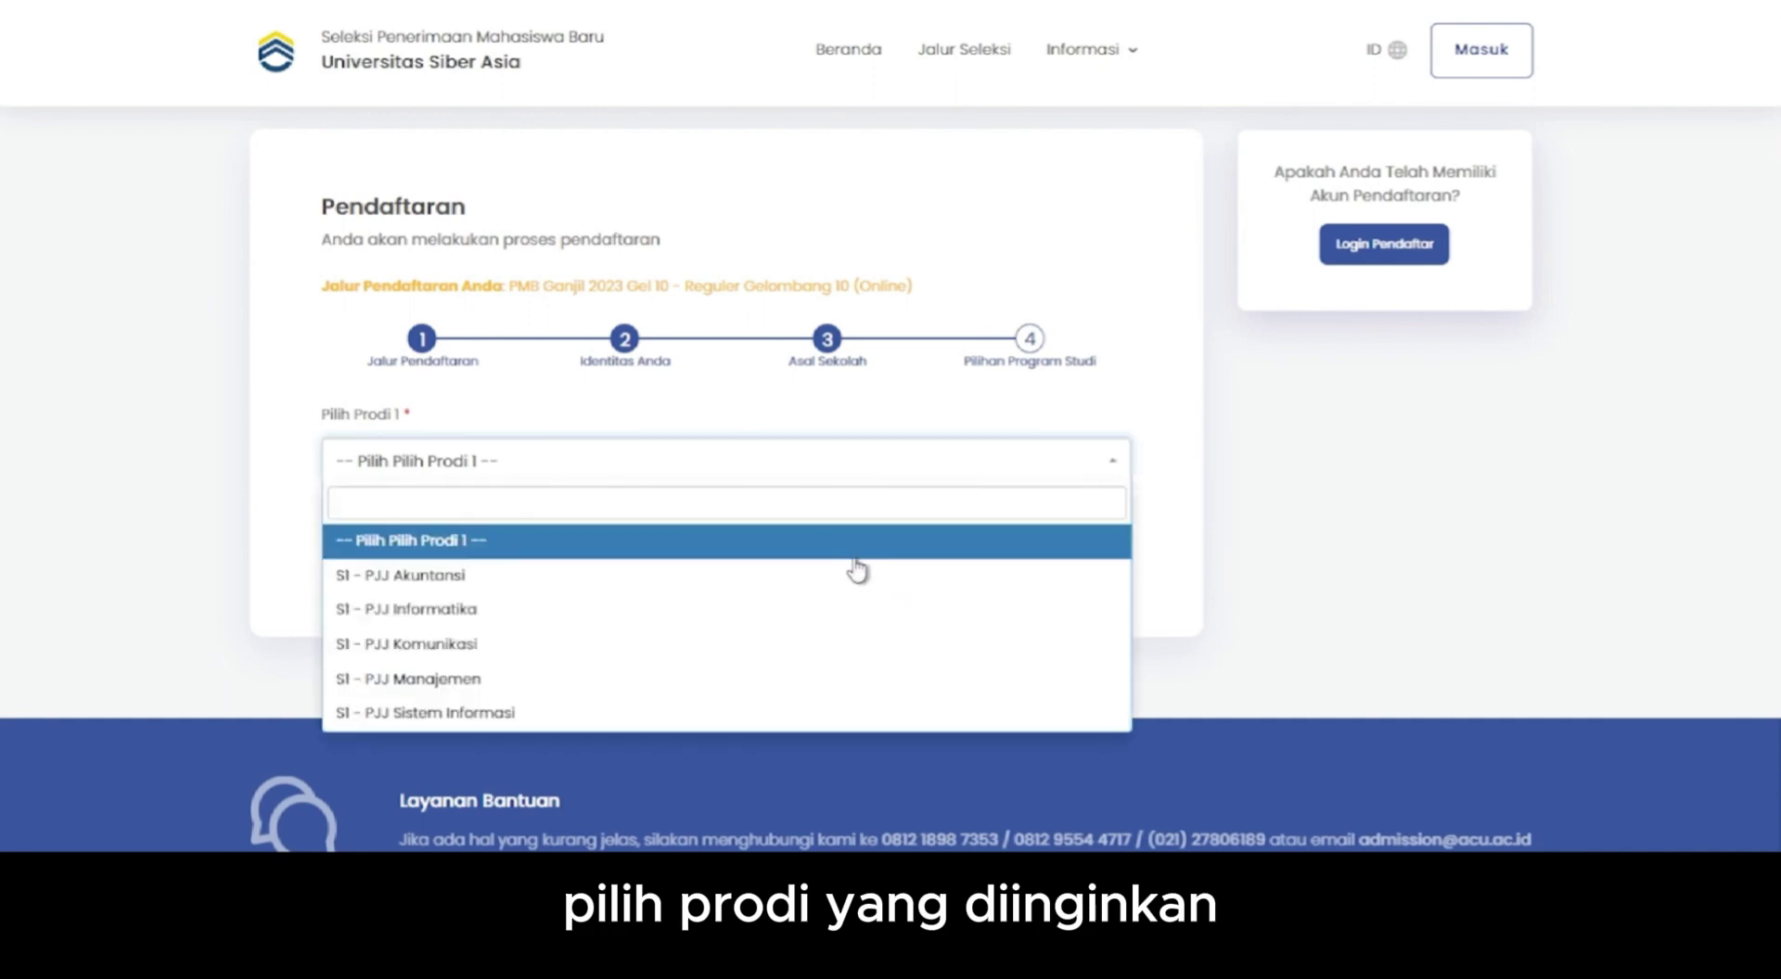
click(805, 652)
click(987, 547)
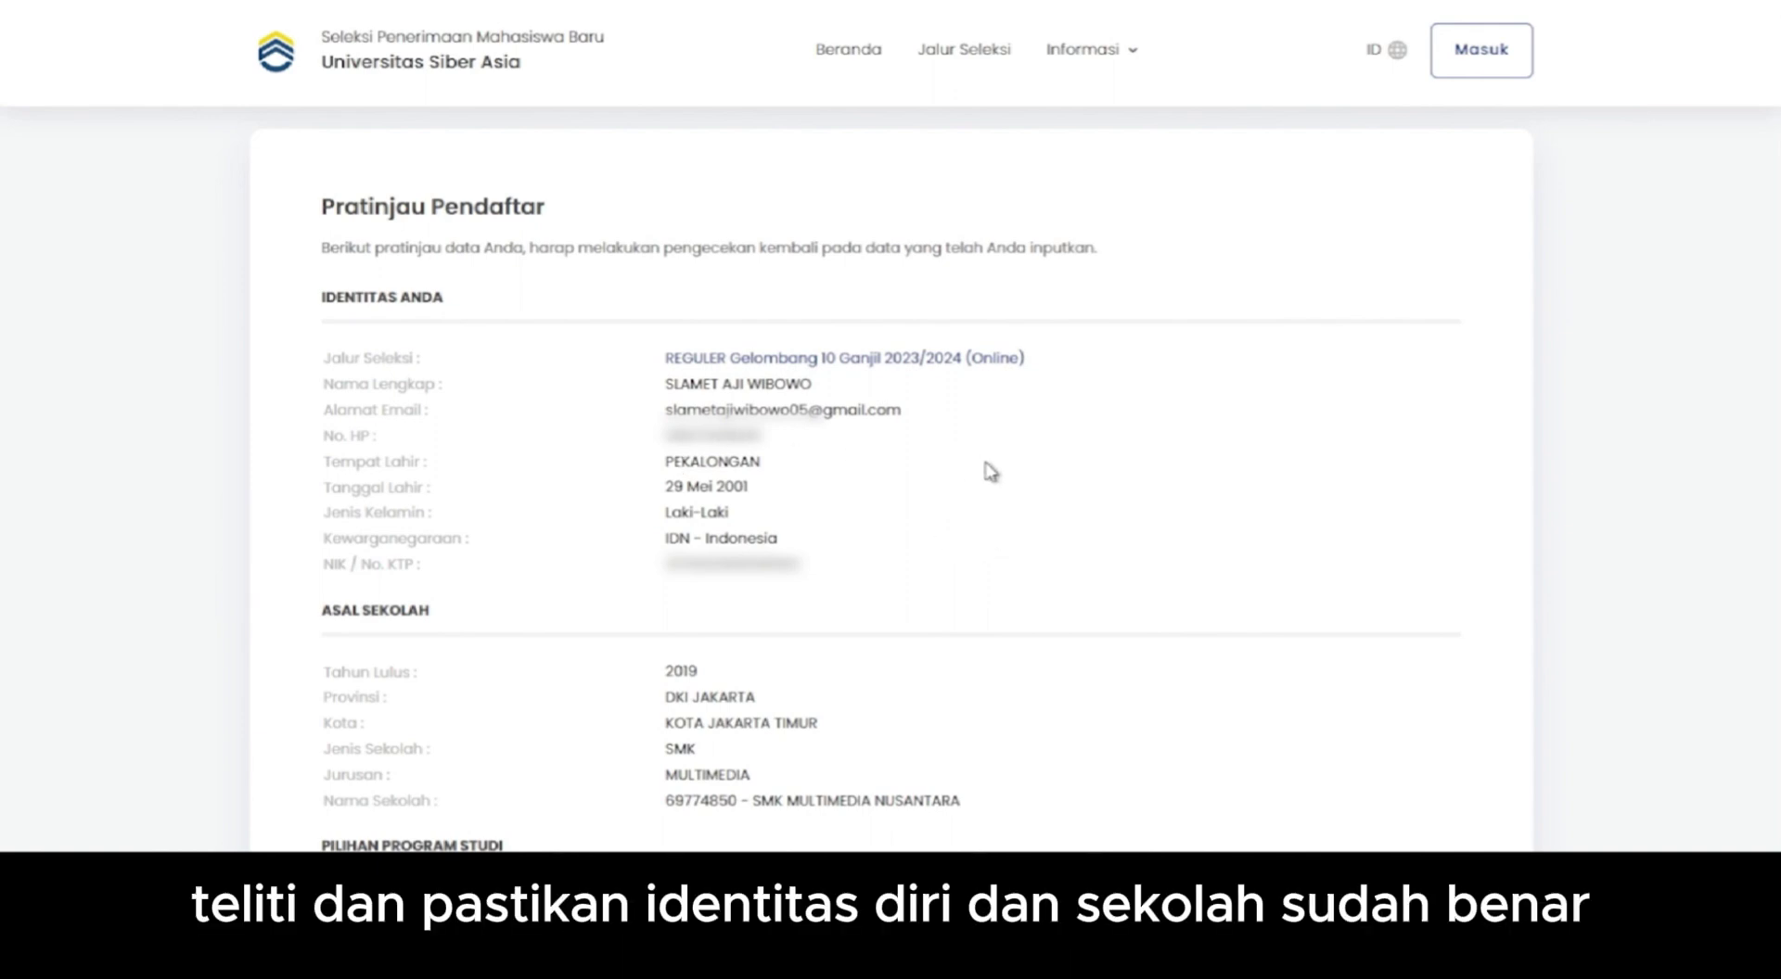
- Accept the data-accuracy agreement in the preview and confirm the registration
scroll(814, 483, down, 4)
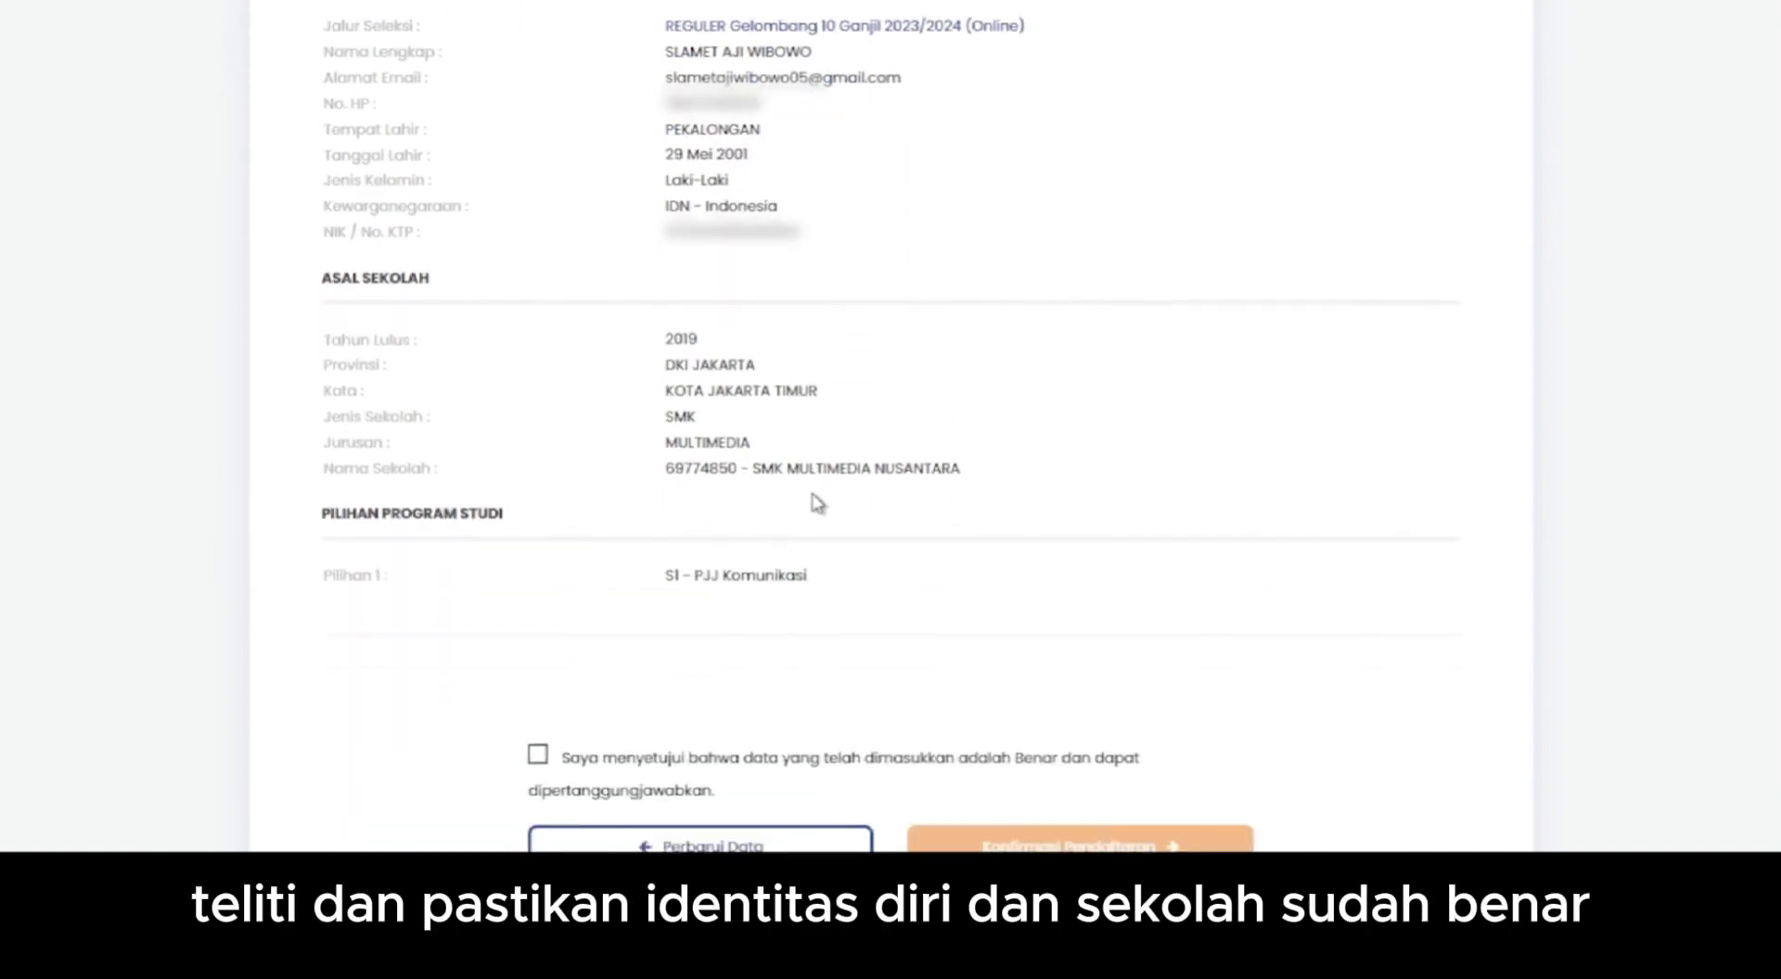
scroll(828, 509, down, 3)
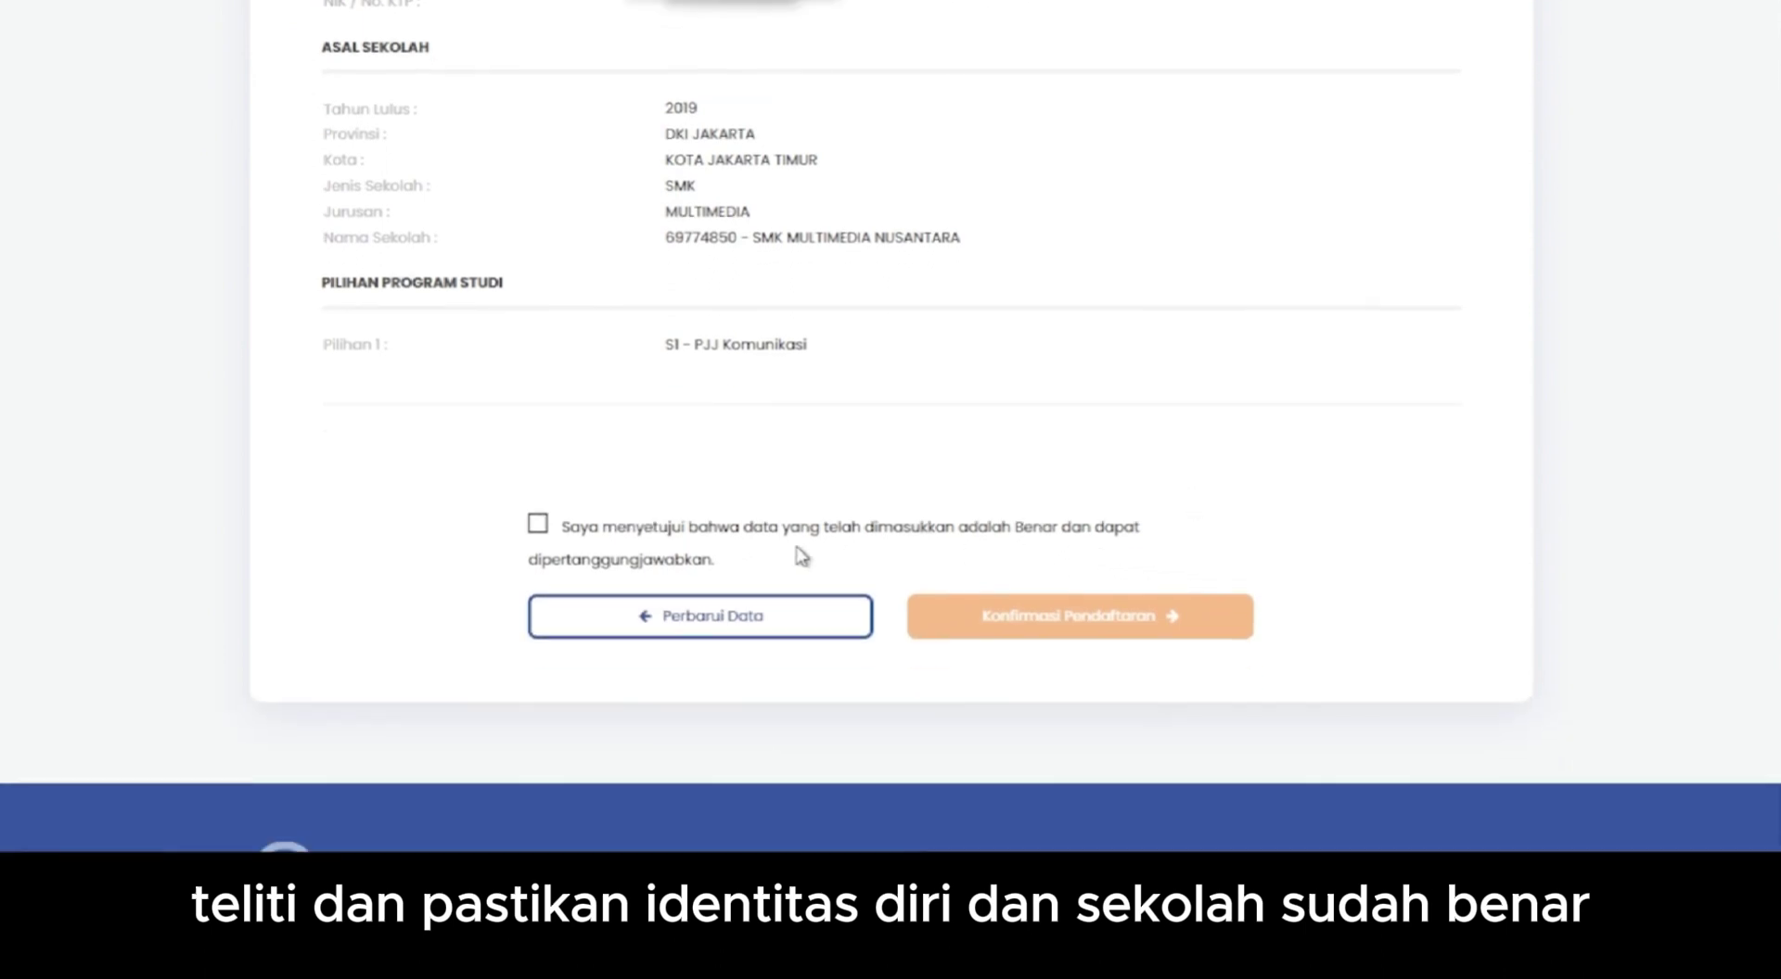
click(538, 523)
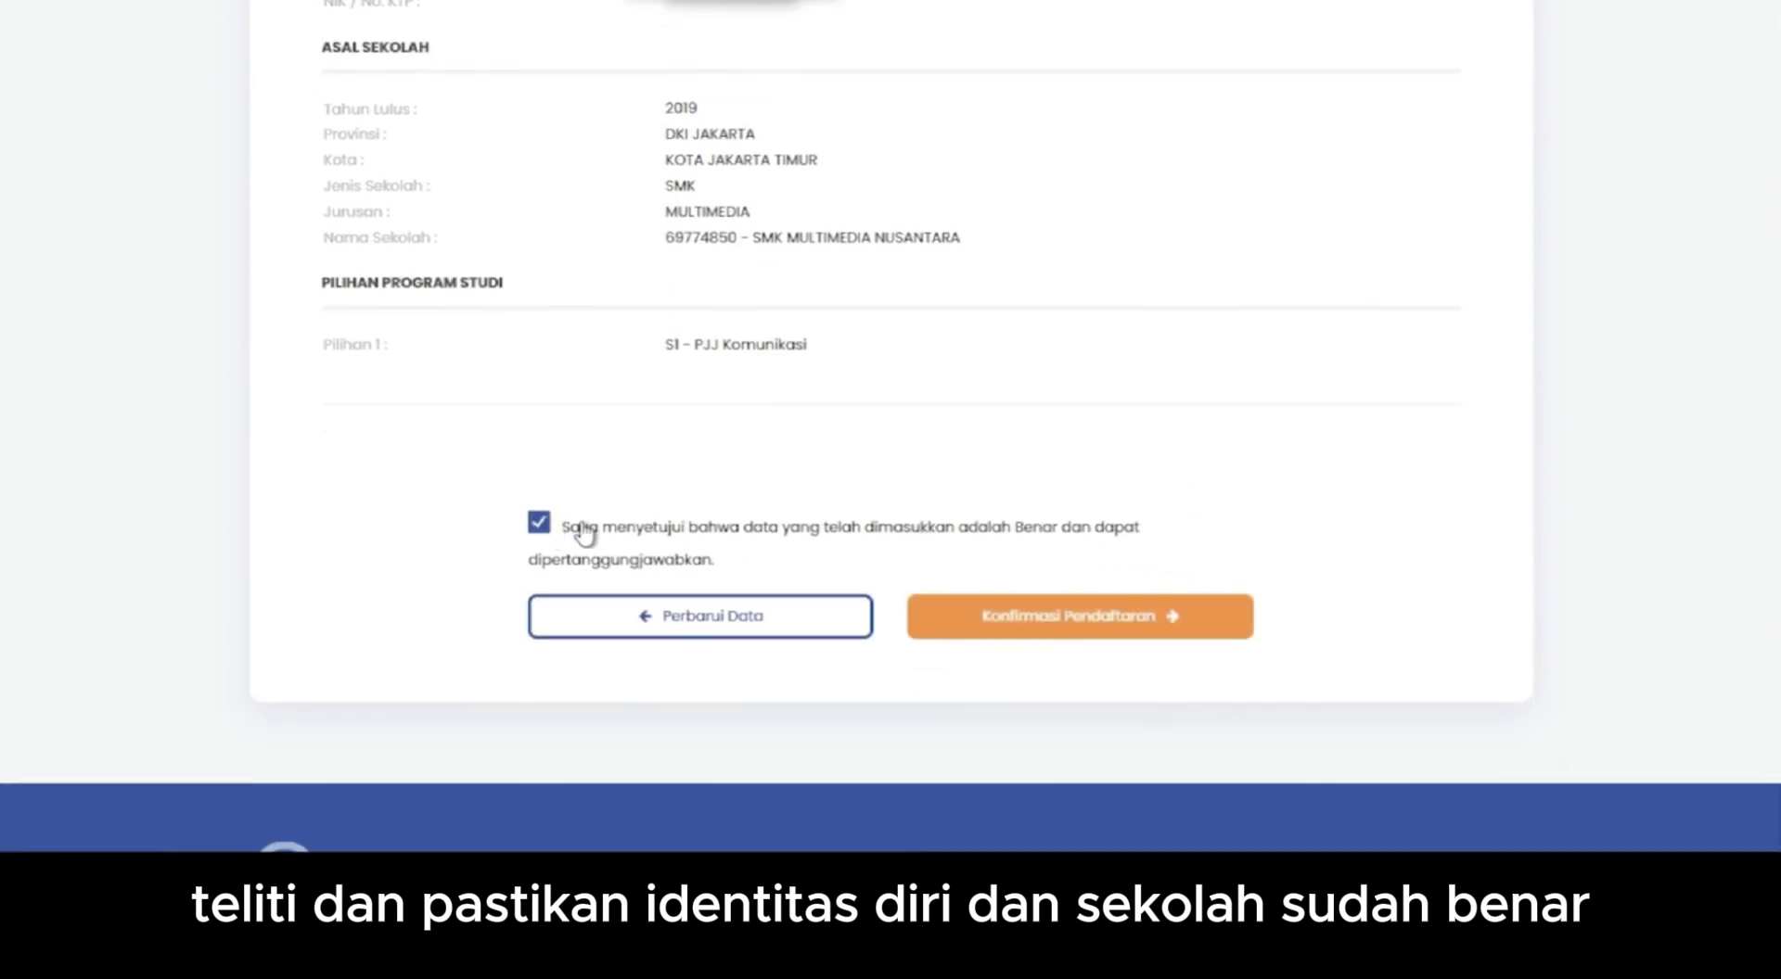
click(1072, 627)
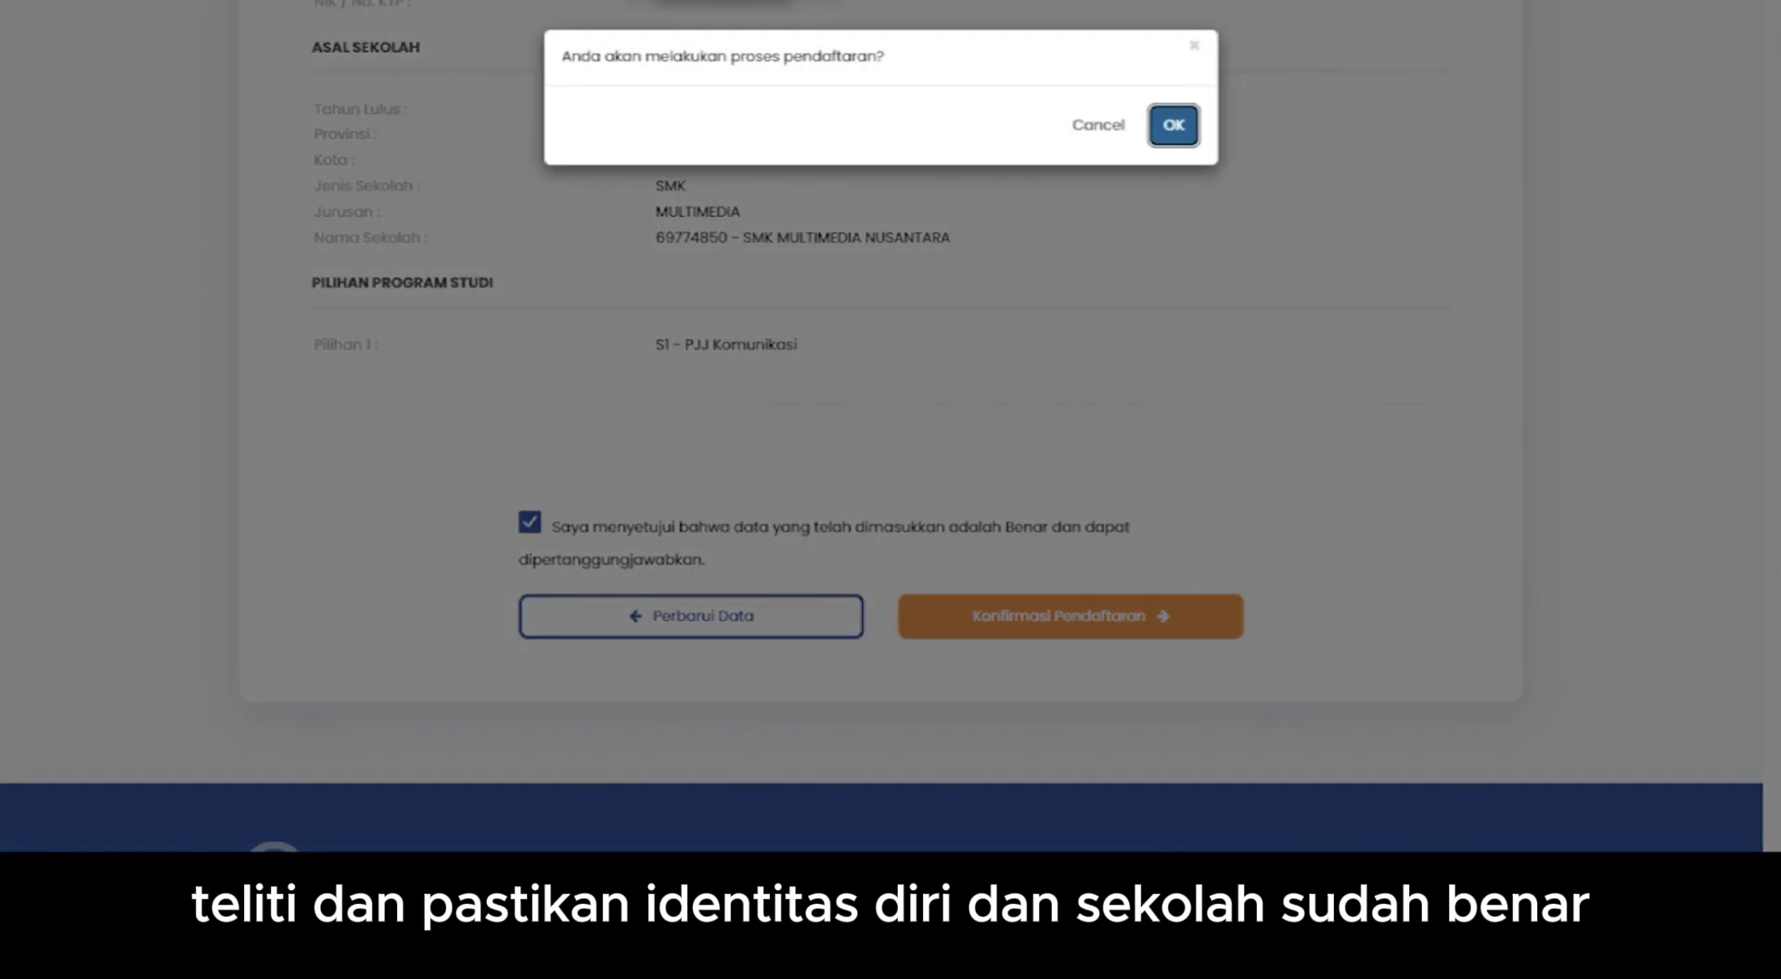
click(1169, 106)
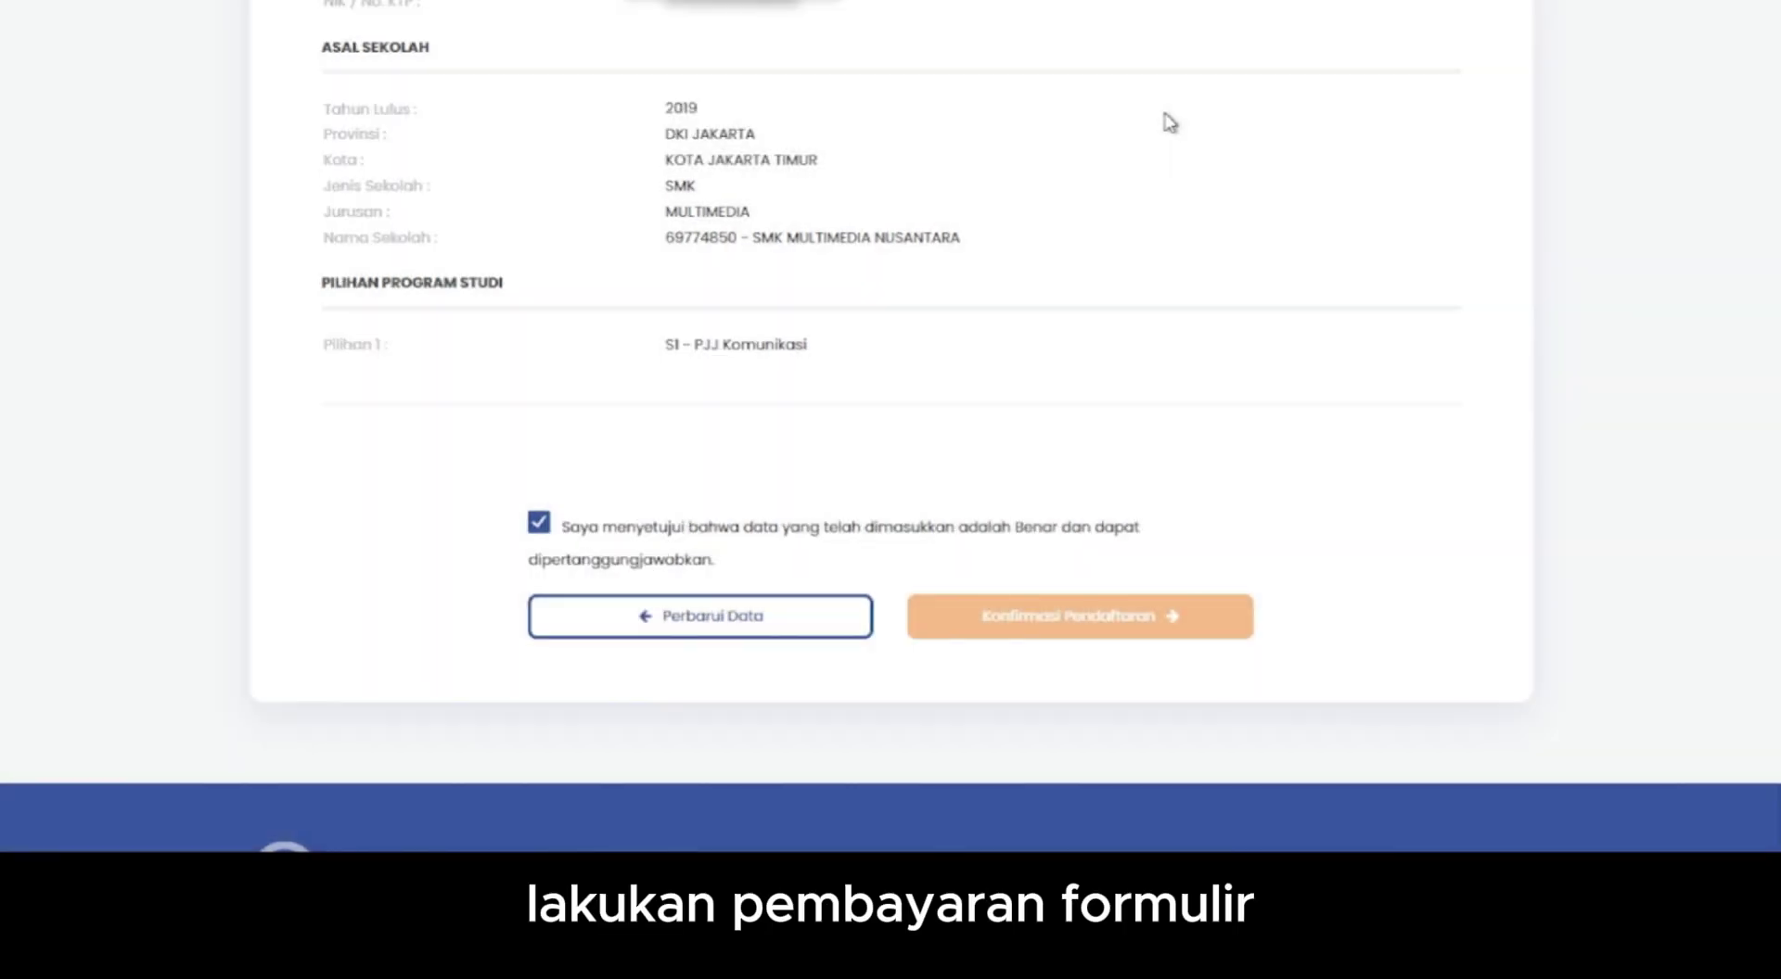
scroll(1200, 215, up, 4)
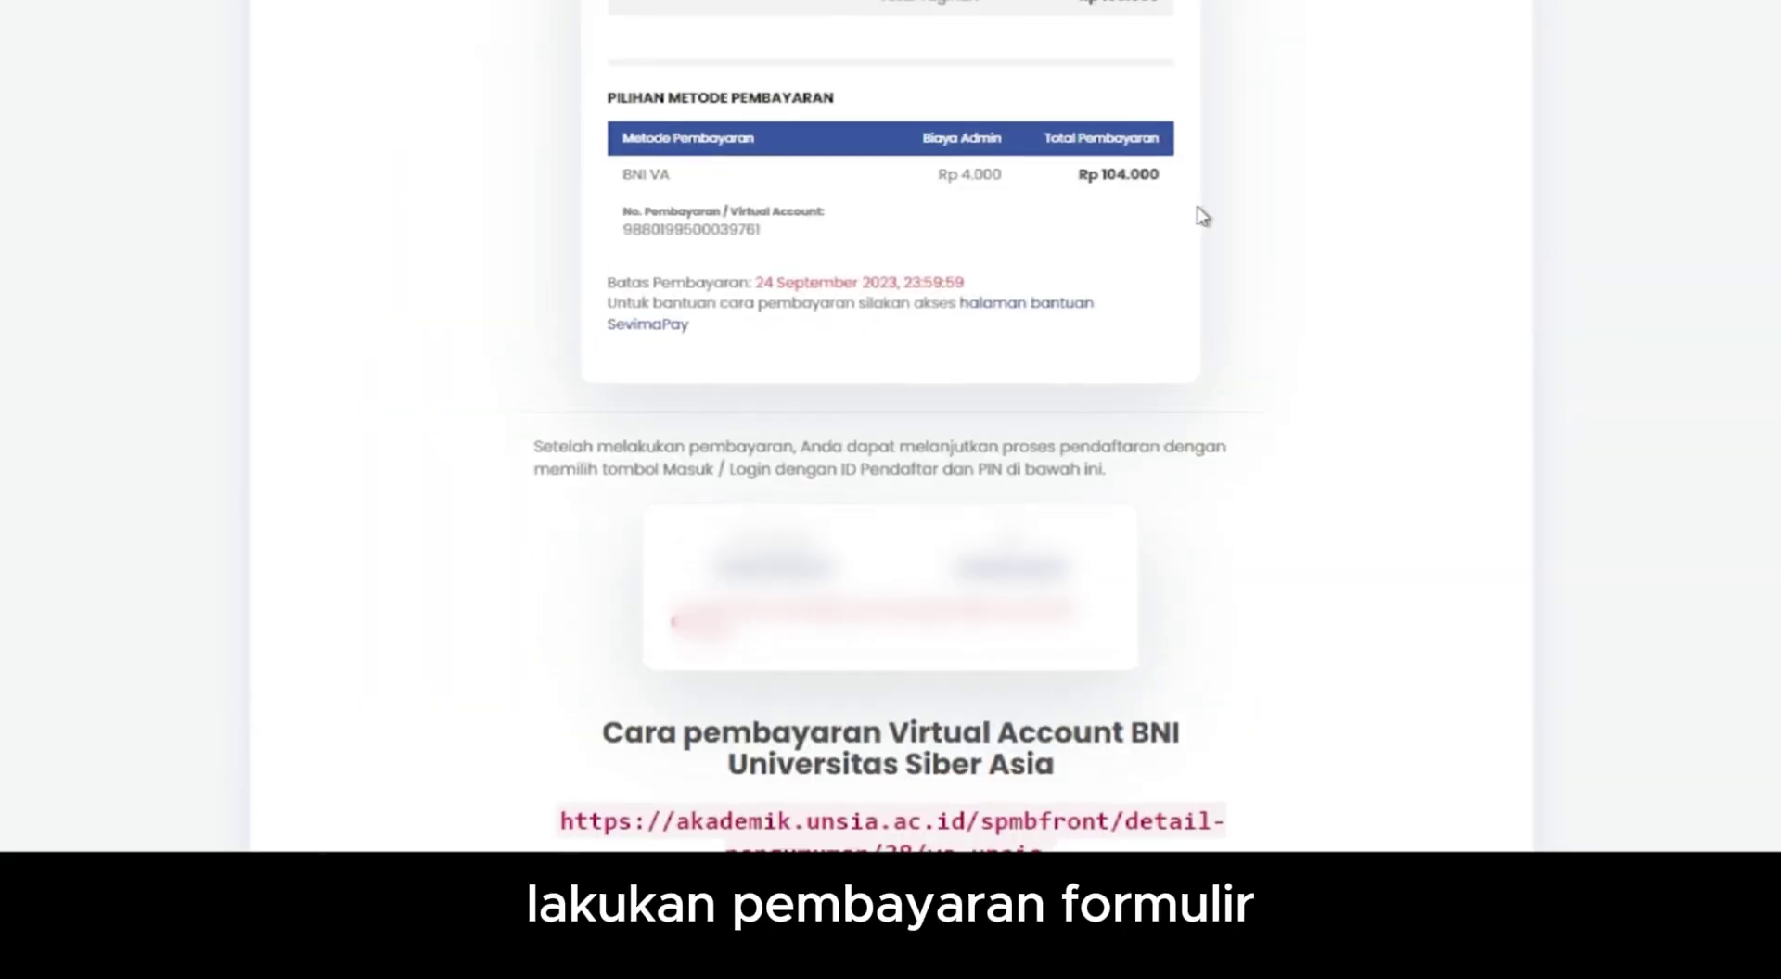
scroll(1202, 217, down, 4)
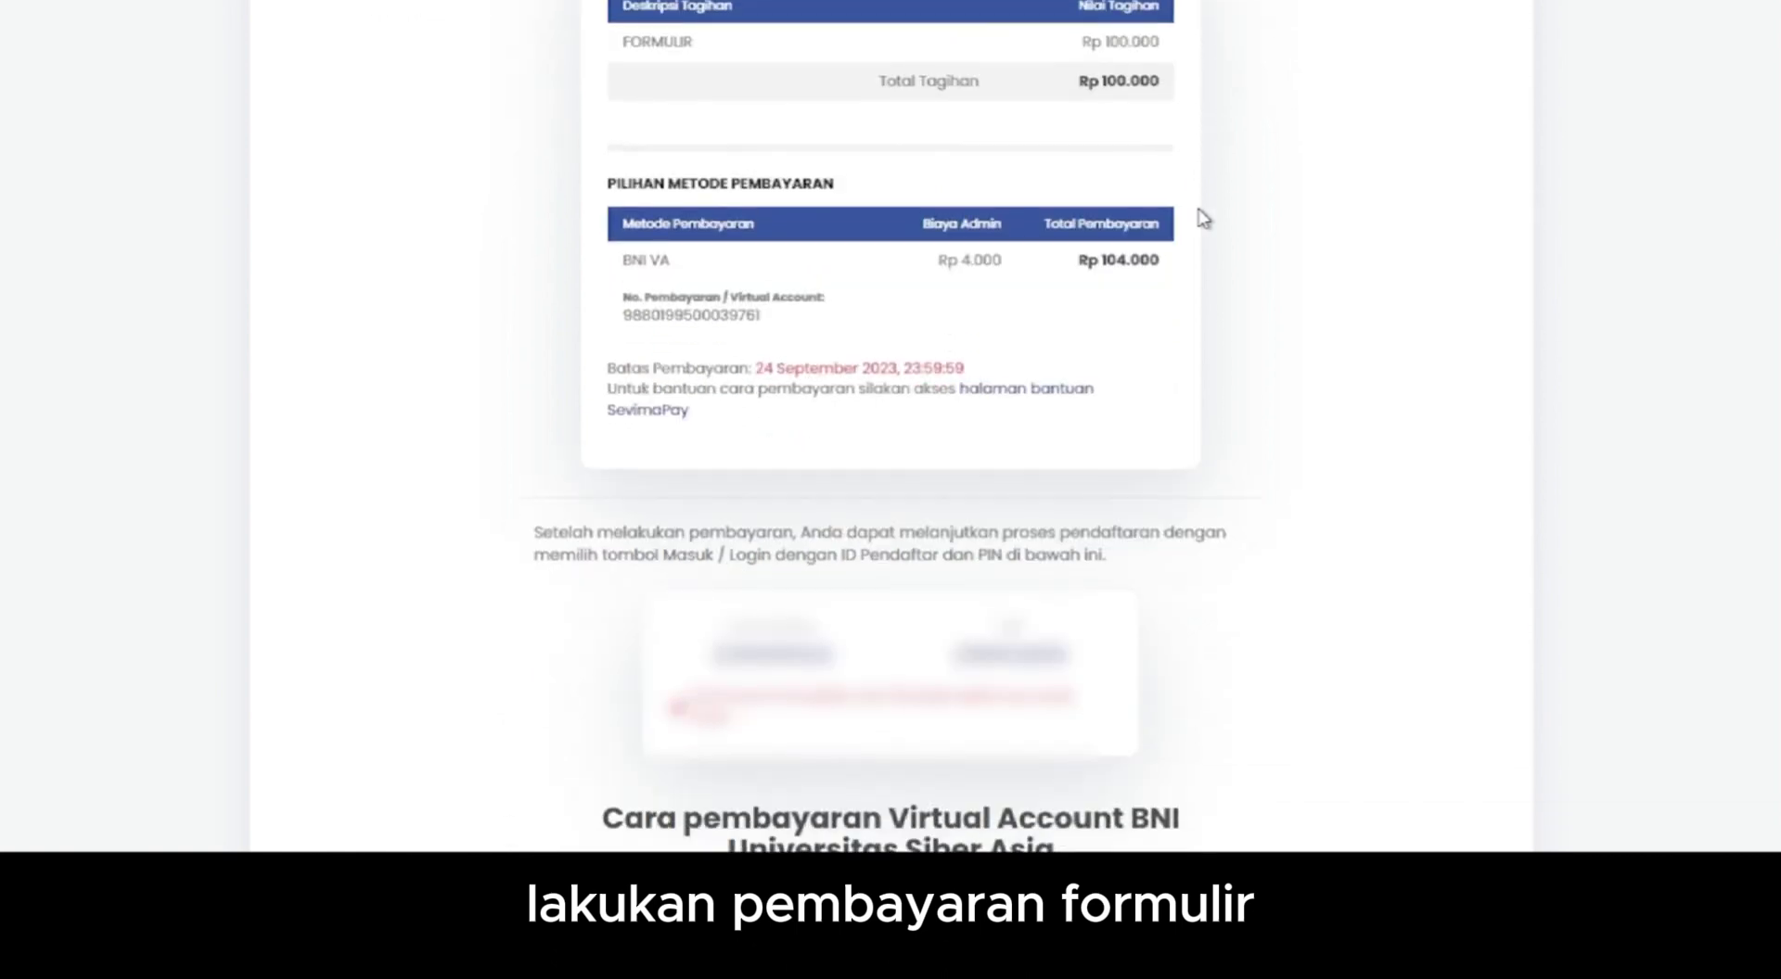
scroll(1203, 215, down, 1)
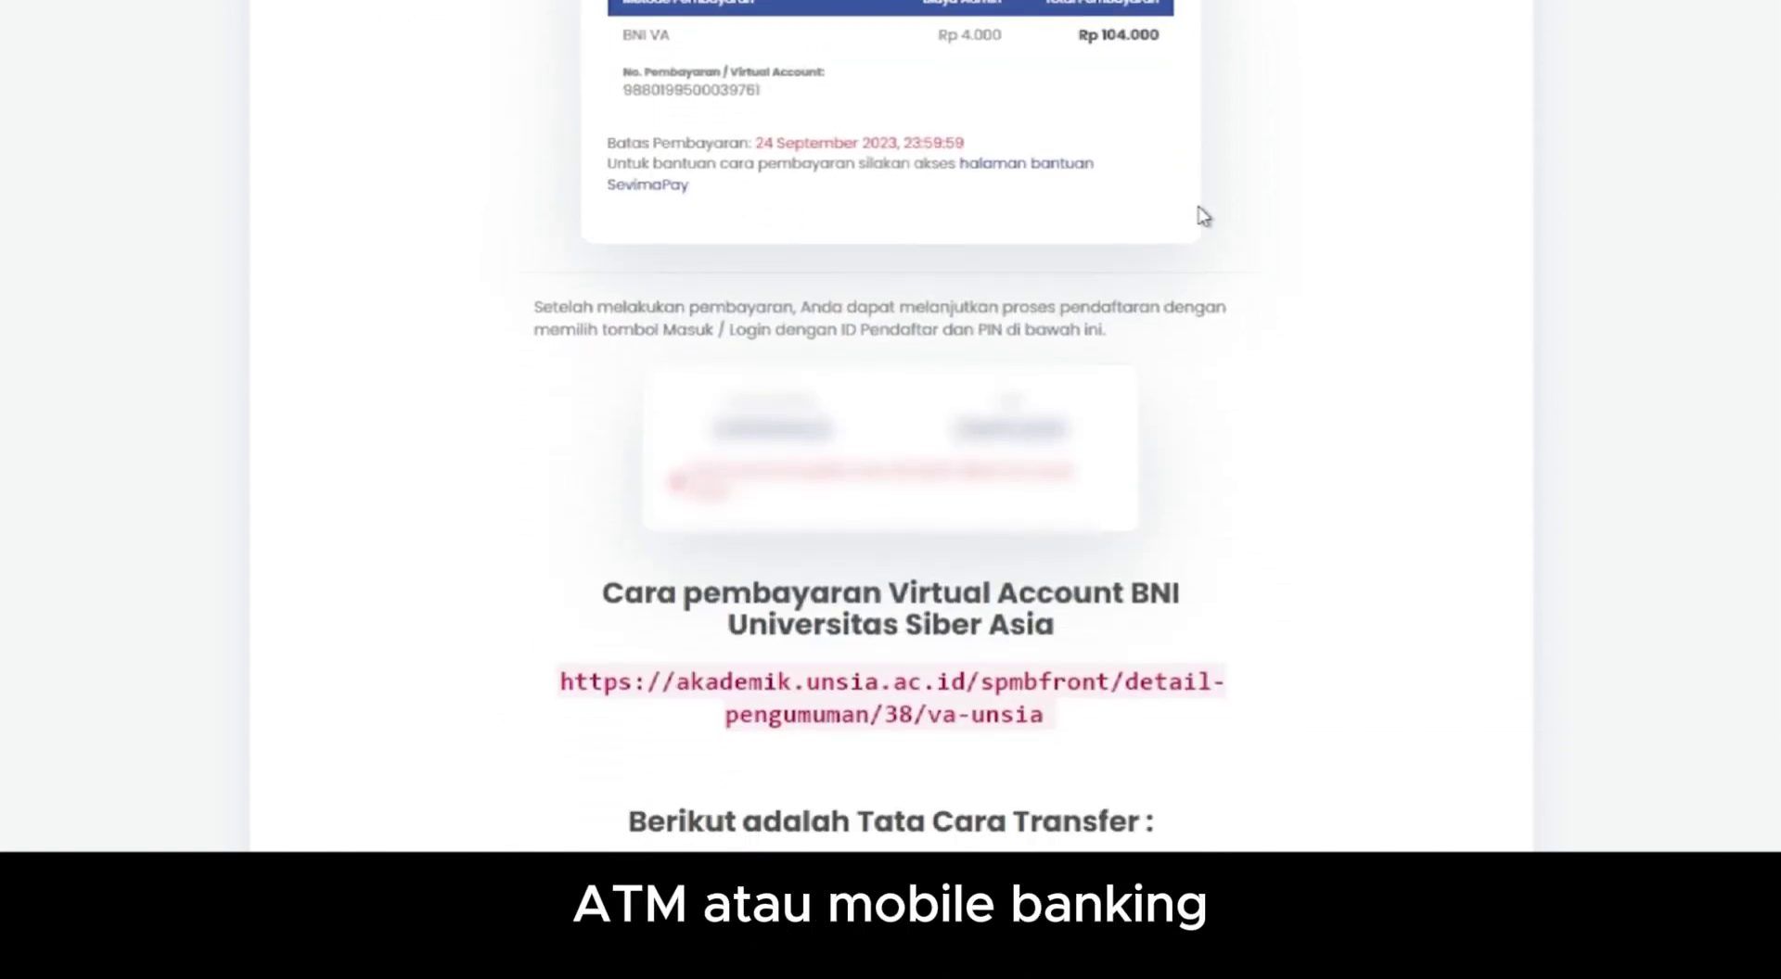
scroll(1200, 214, down, 3)
scroll(1200, 228, down, 1)
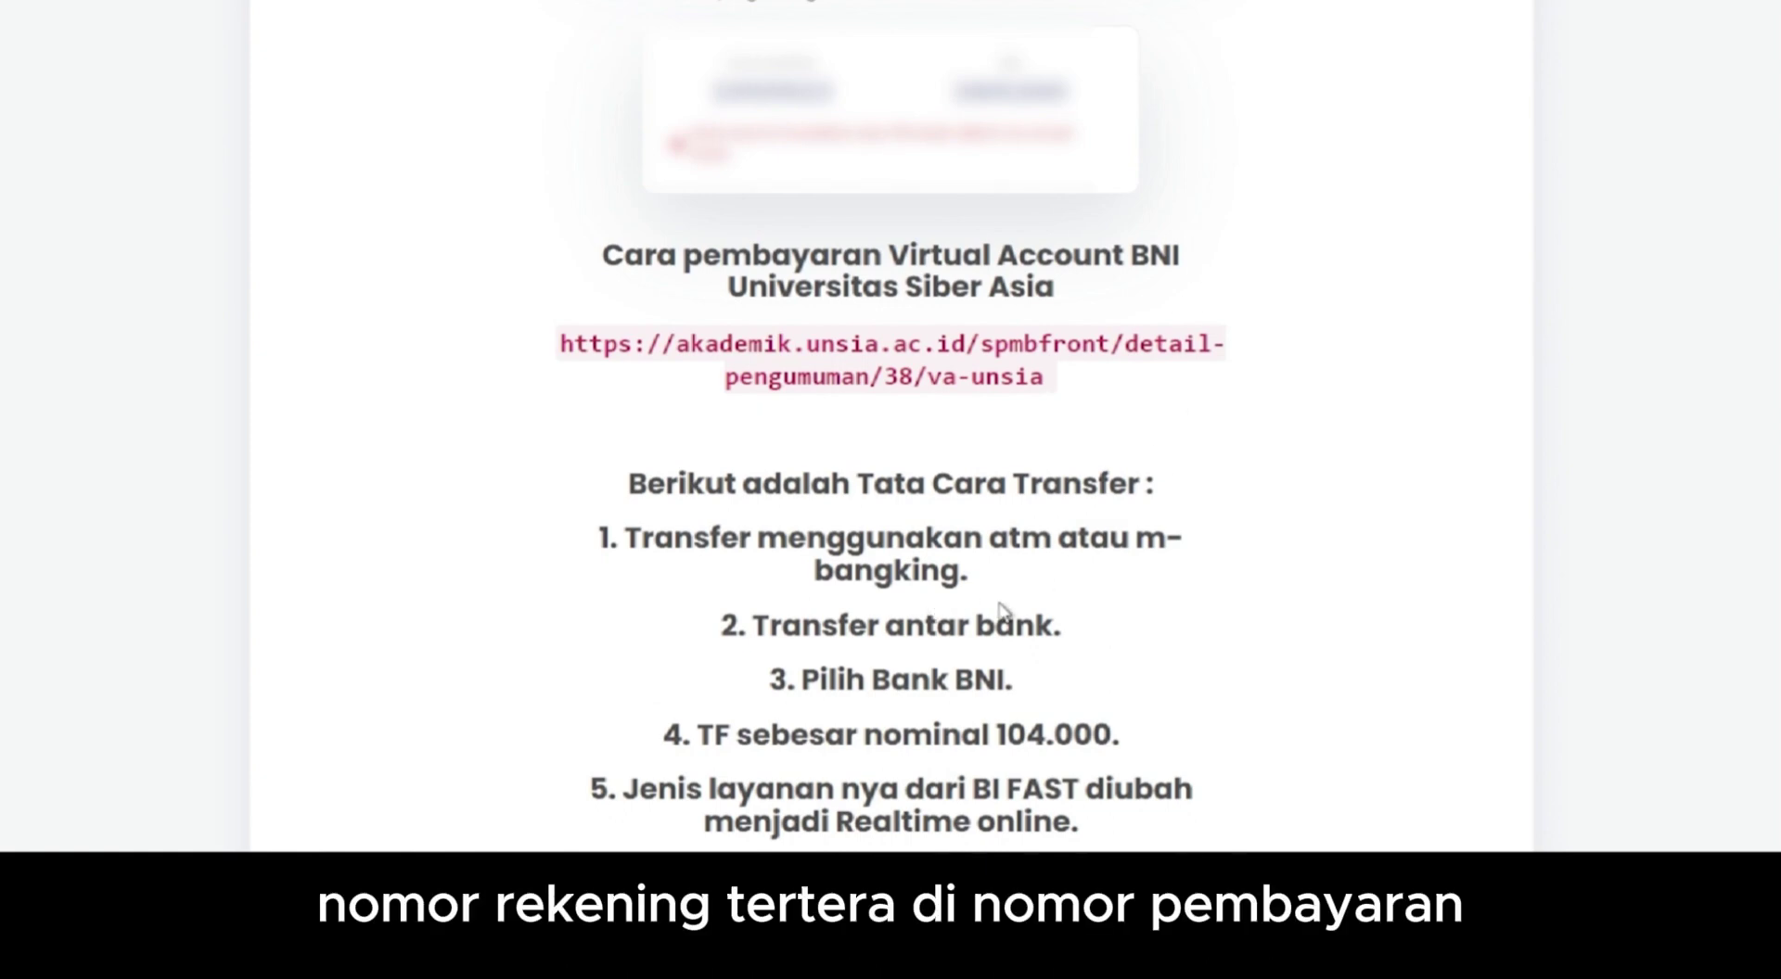
scroll(1063, 612, down, 1)
scroll(1062, 612, down, 1)
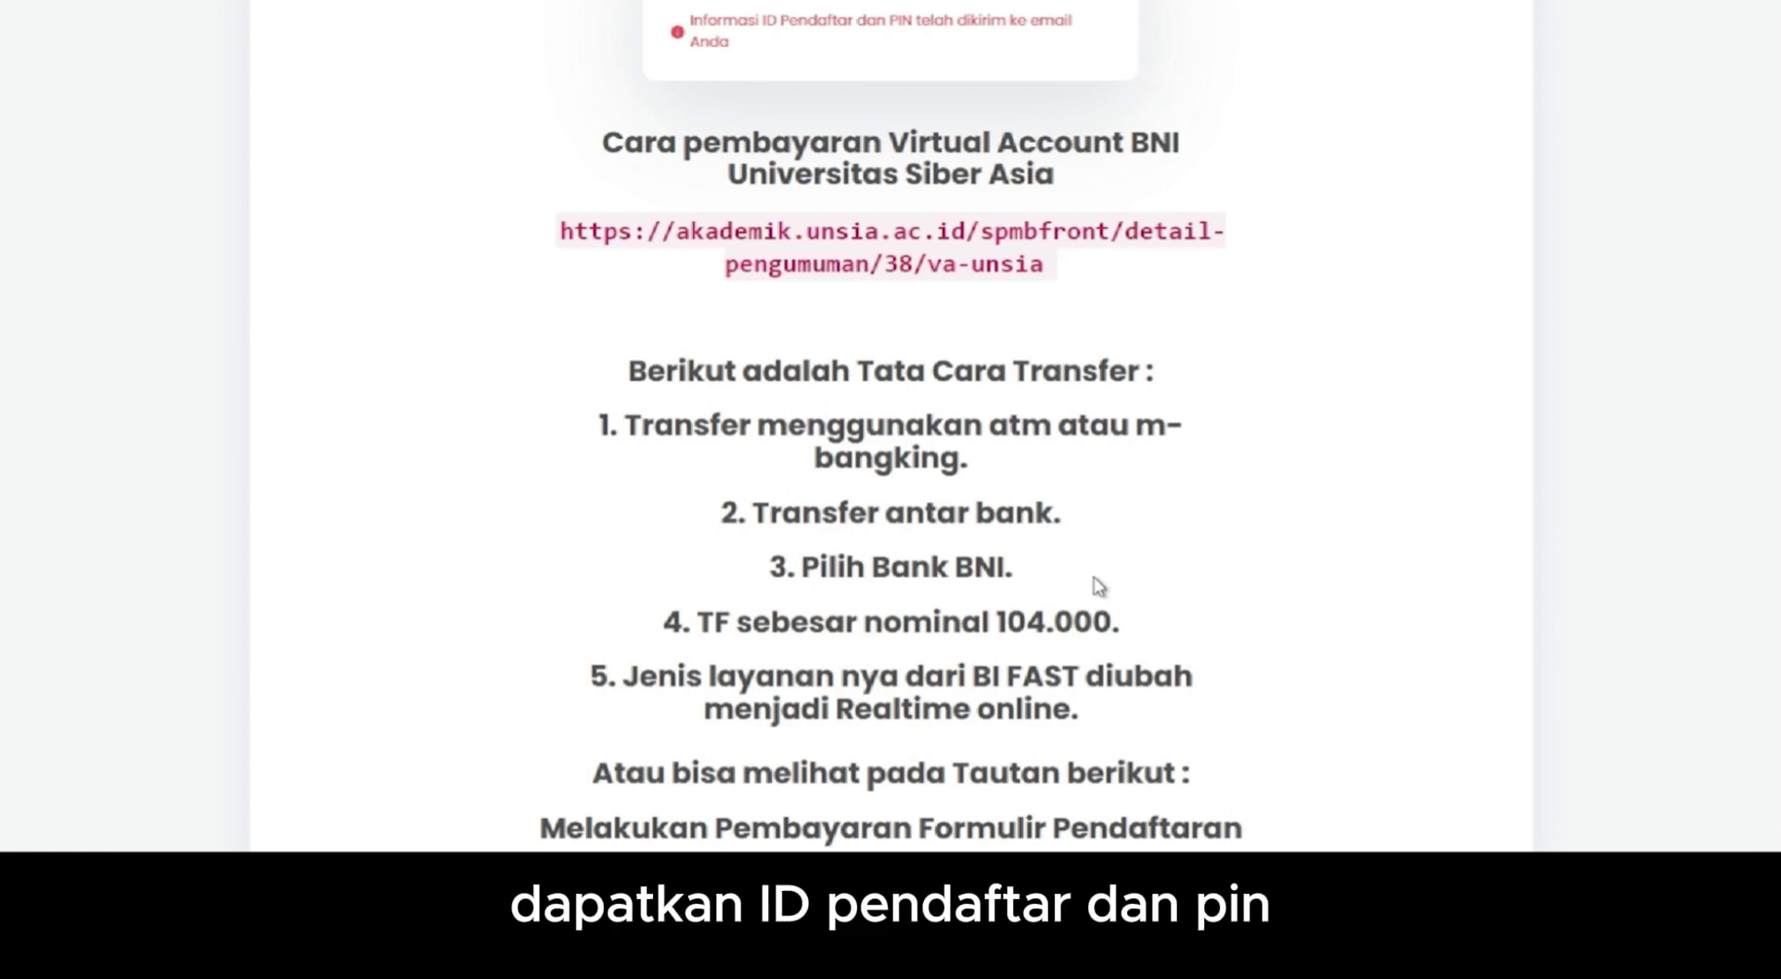
scroll(1098, 586, down, 1)
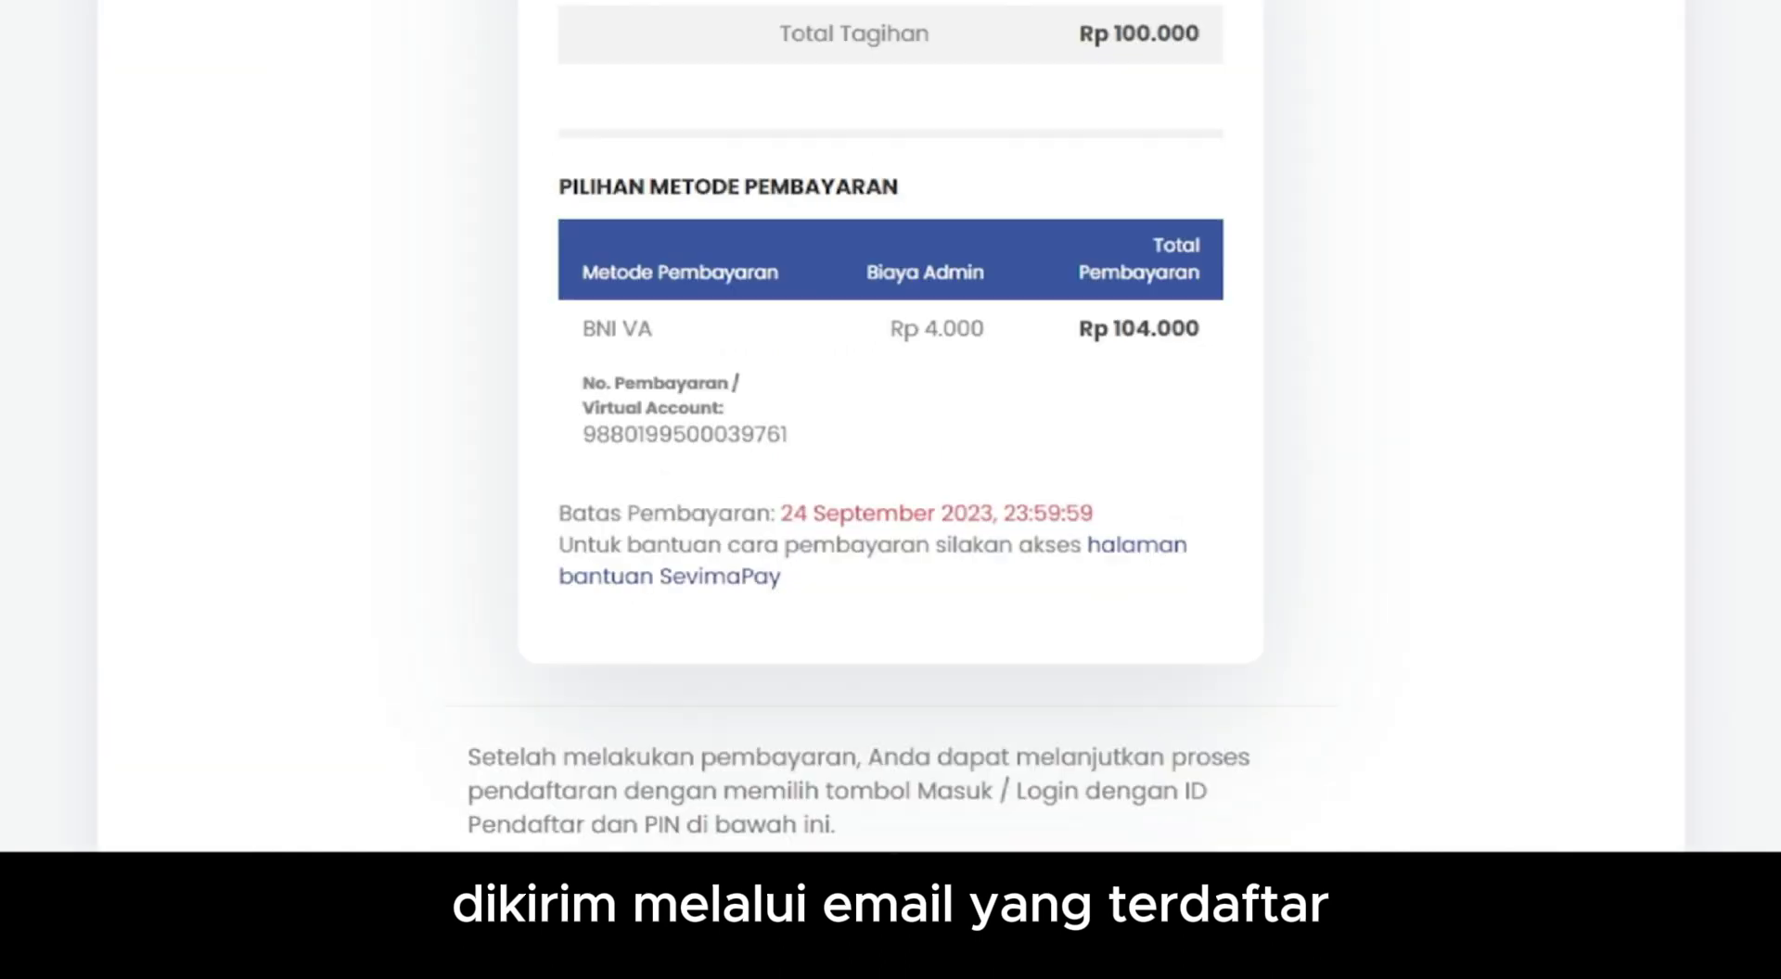
scroll(891, 426, up, 8)
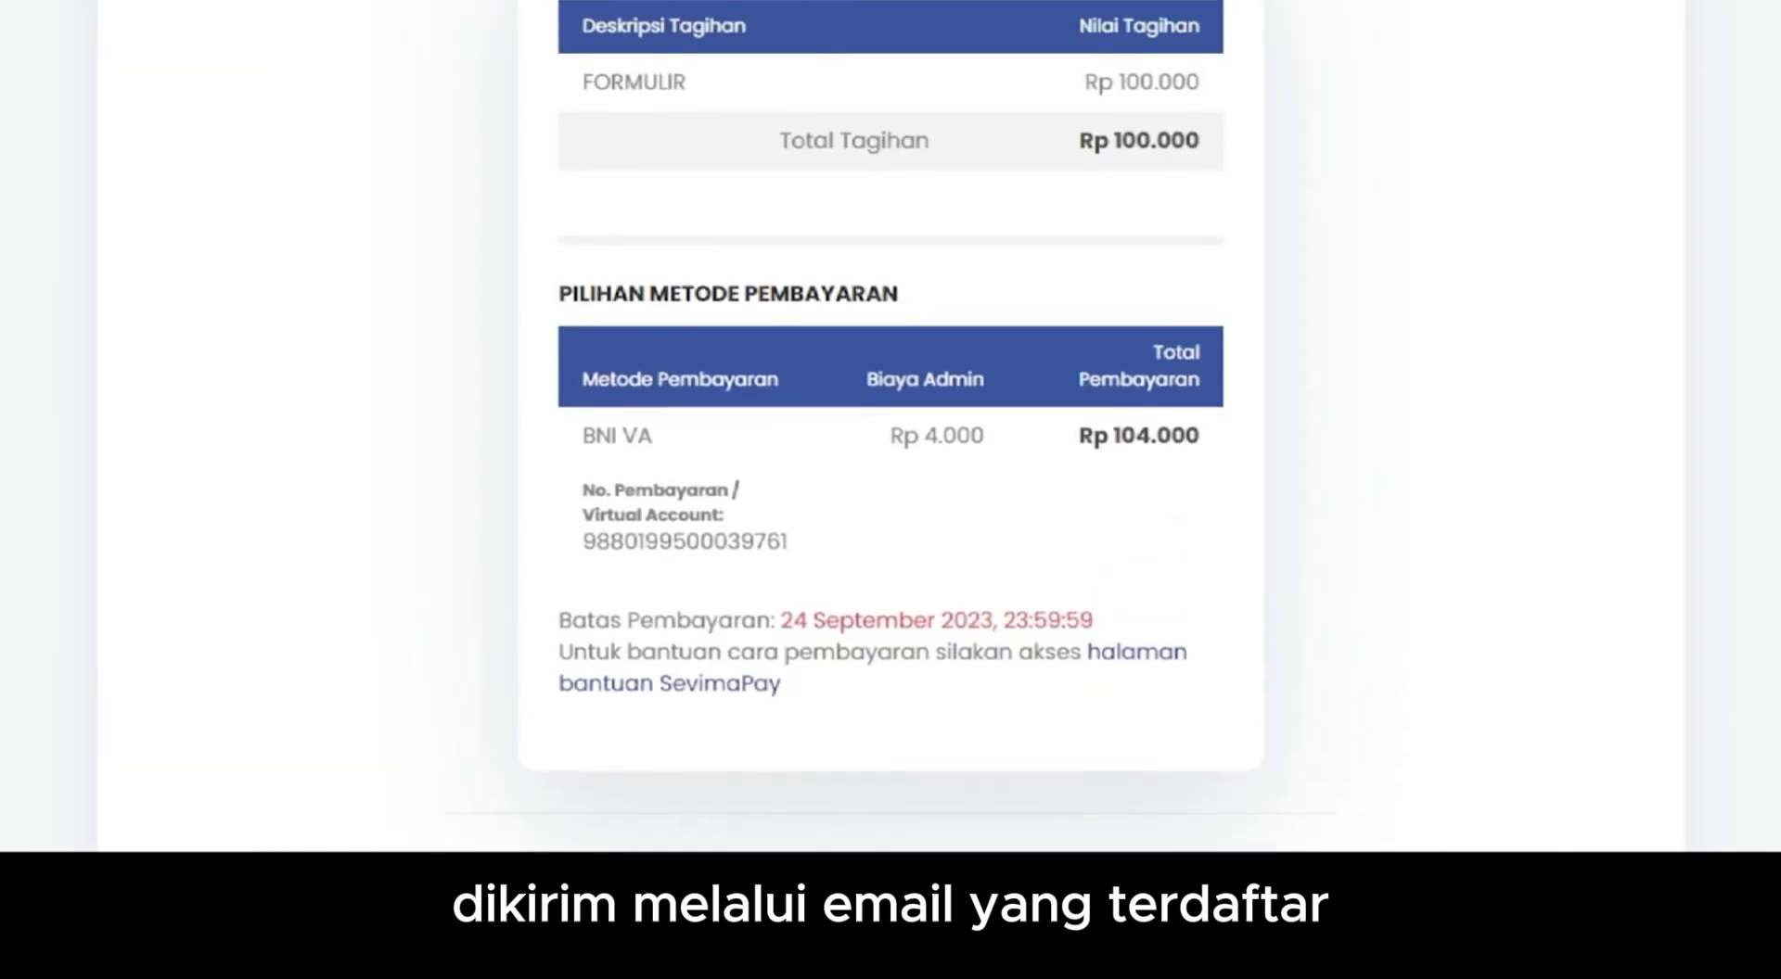
scroll(891, 425, down, 1)
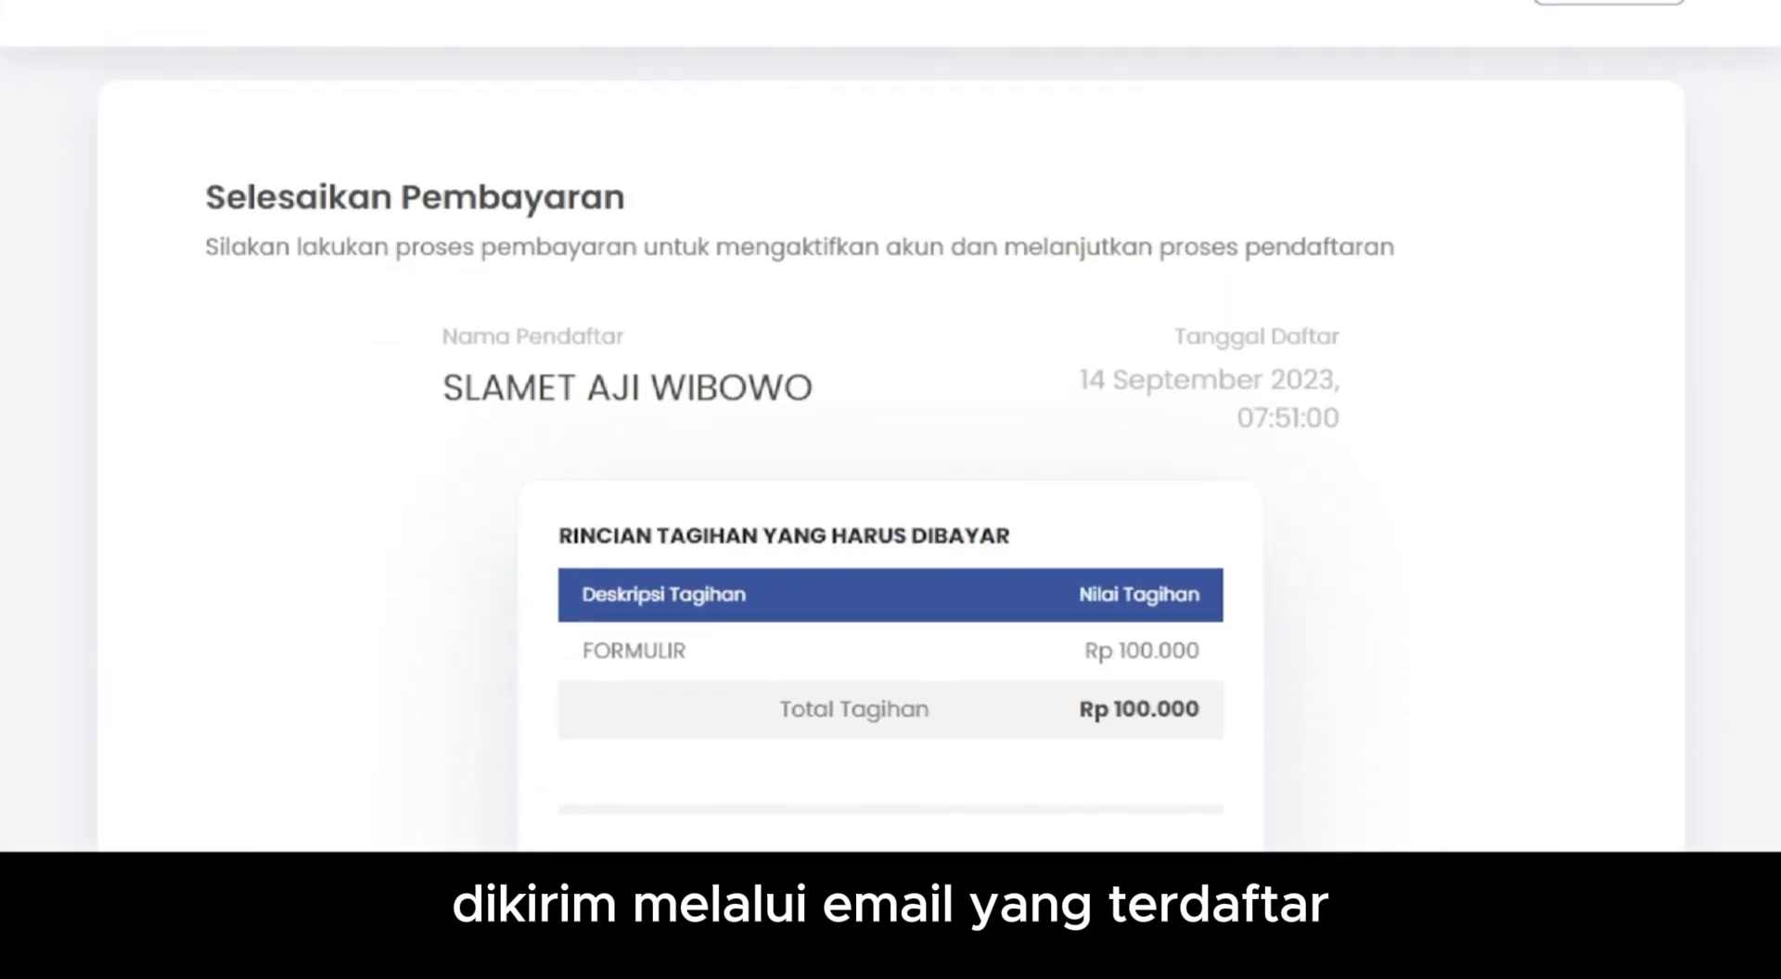
scroll(890, 426, up, 2)
- Log in with the applicant ID and PIN from the payment email
click(1634, 72)
scroll(902, 334, down, 2)
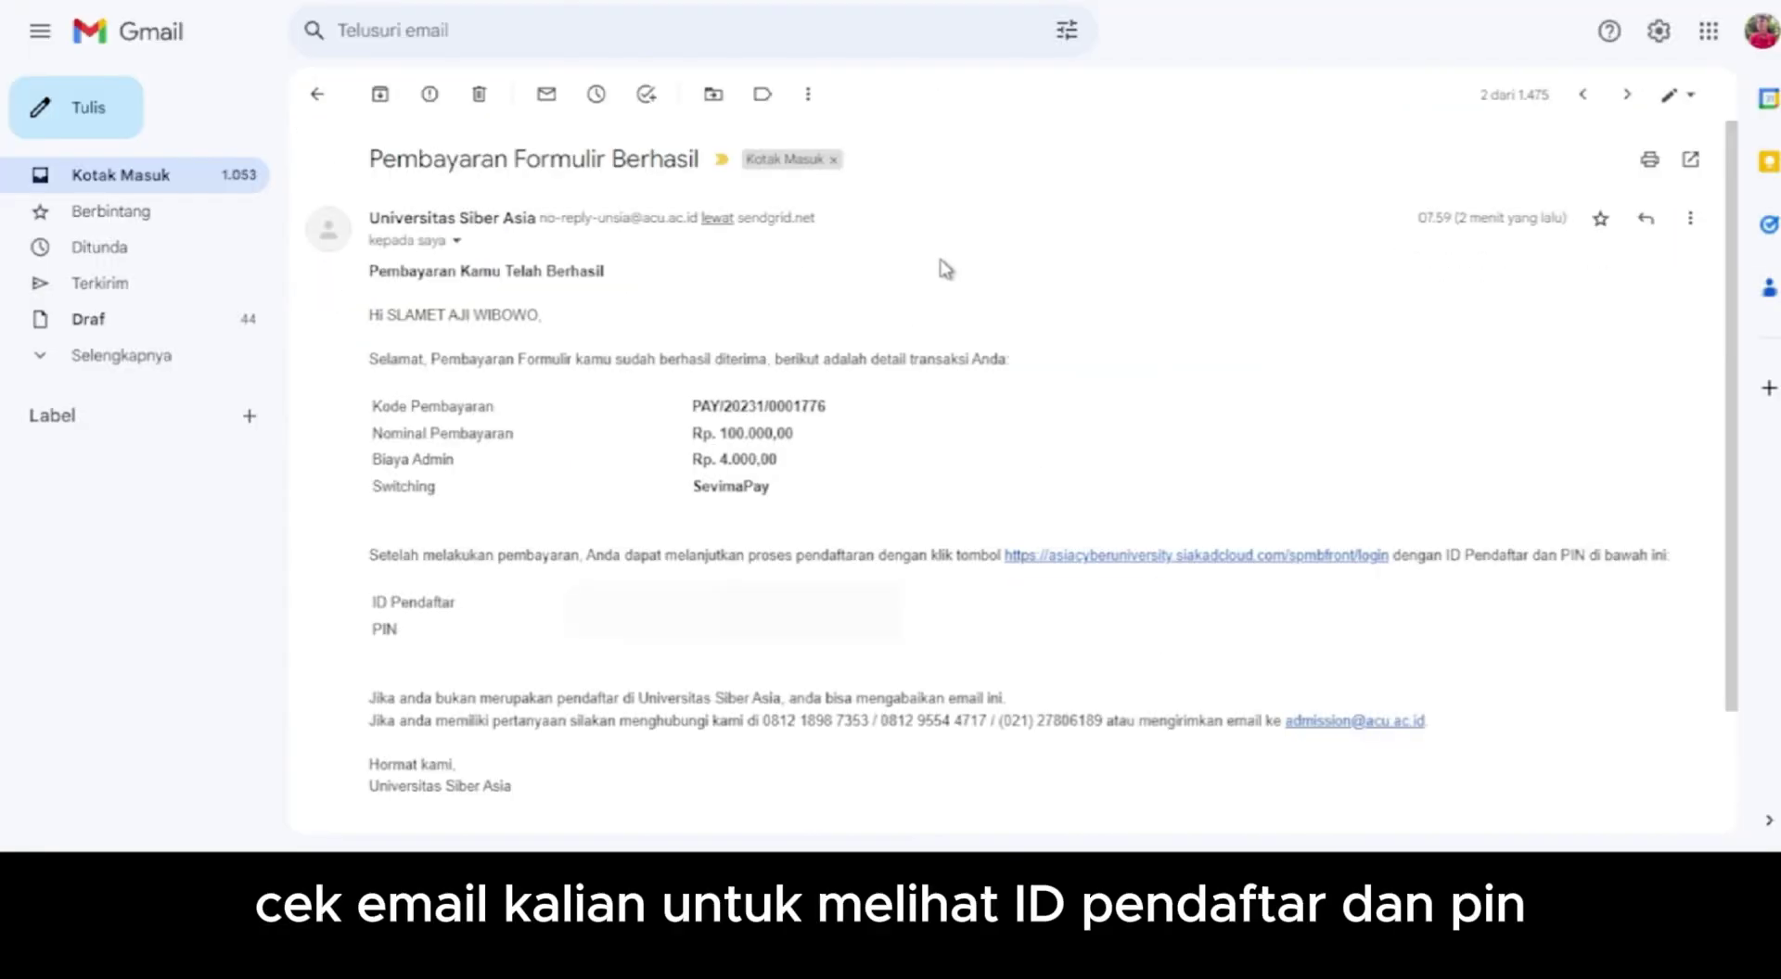
scroll(945, 269, down, 2)
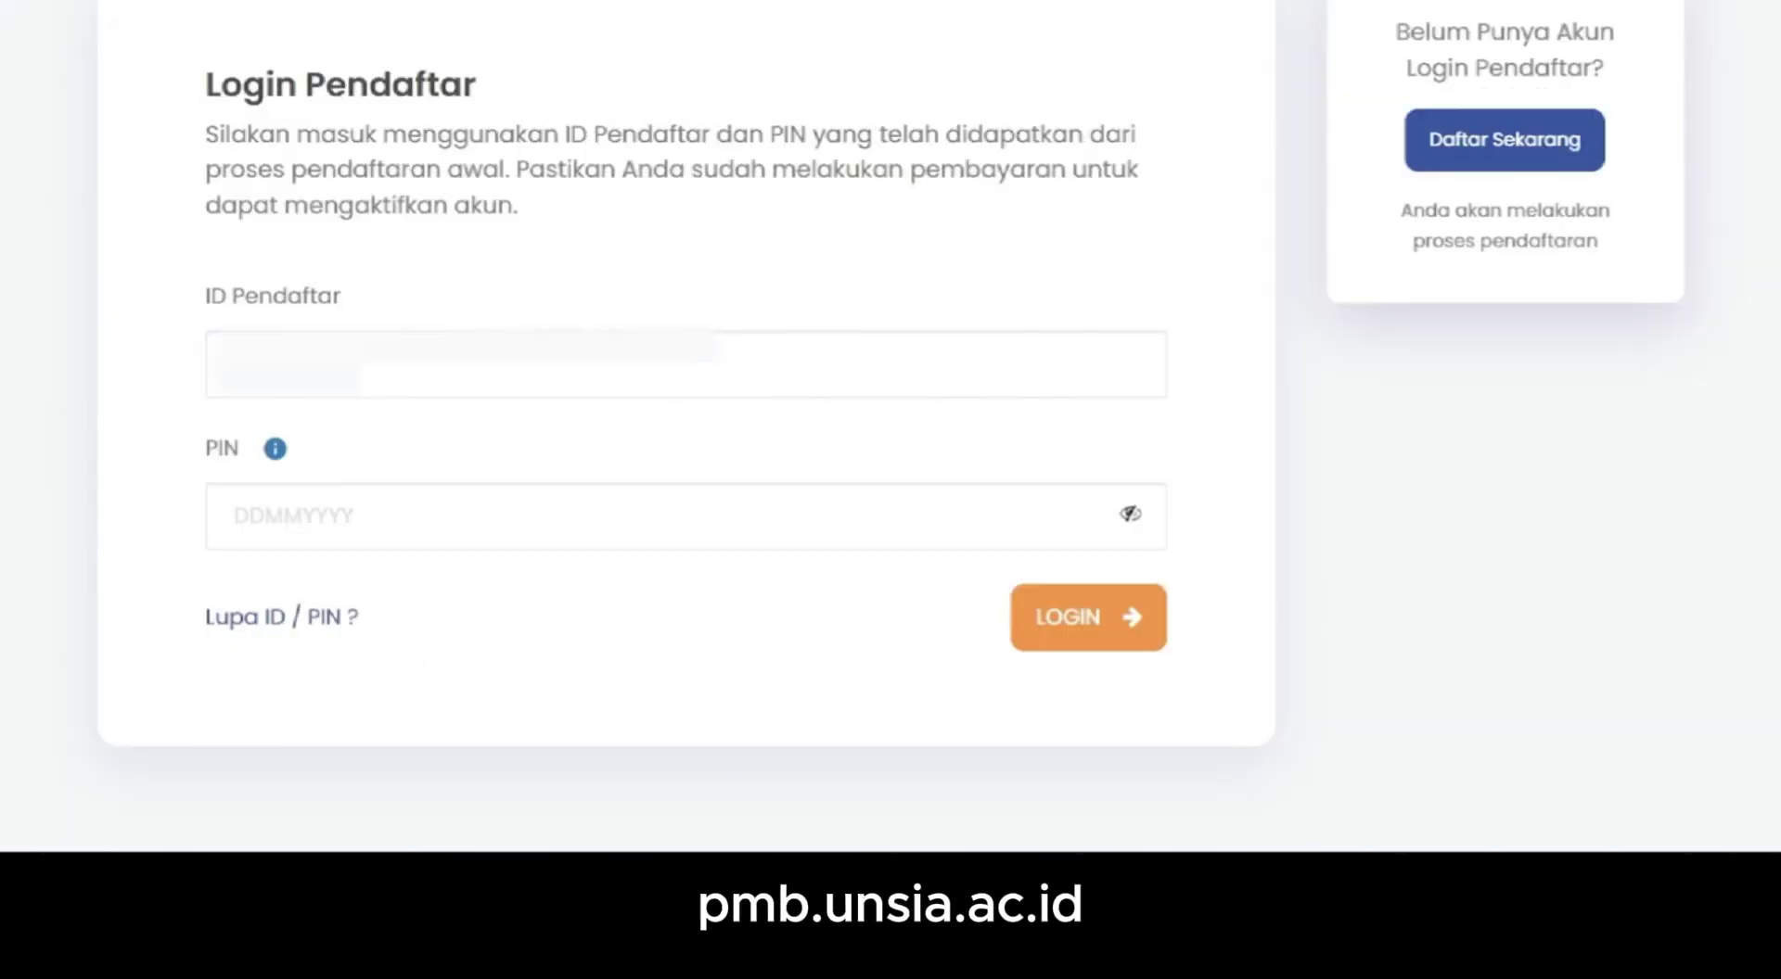
click(686, 364)
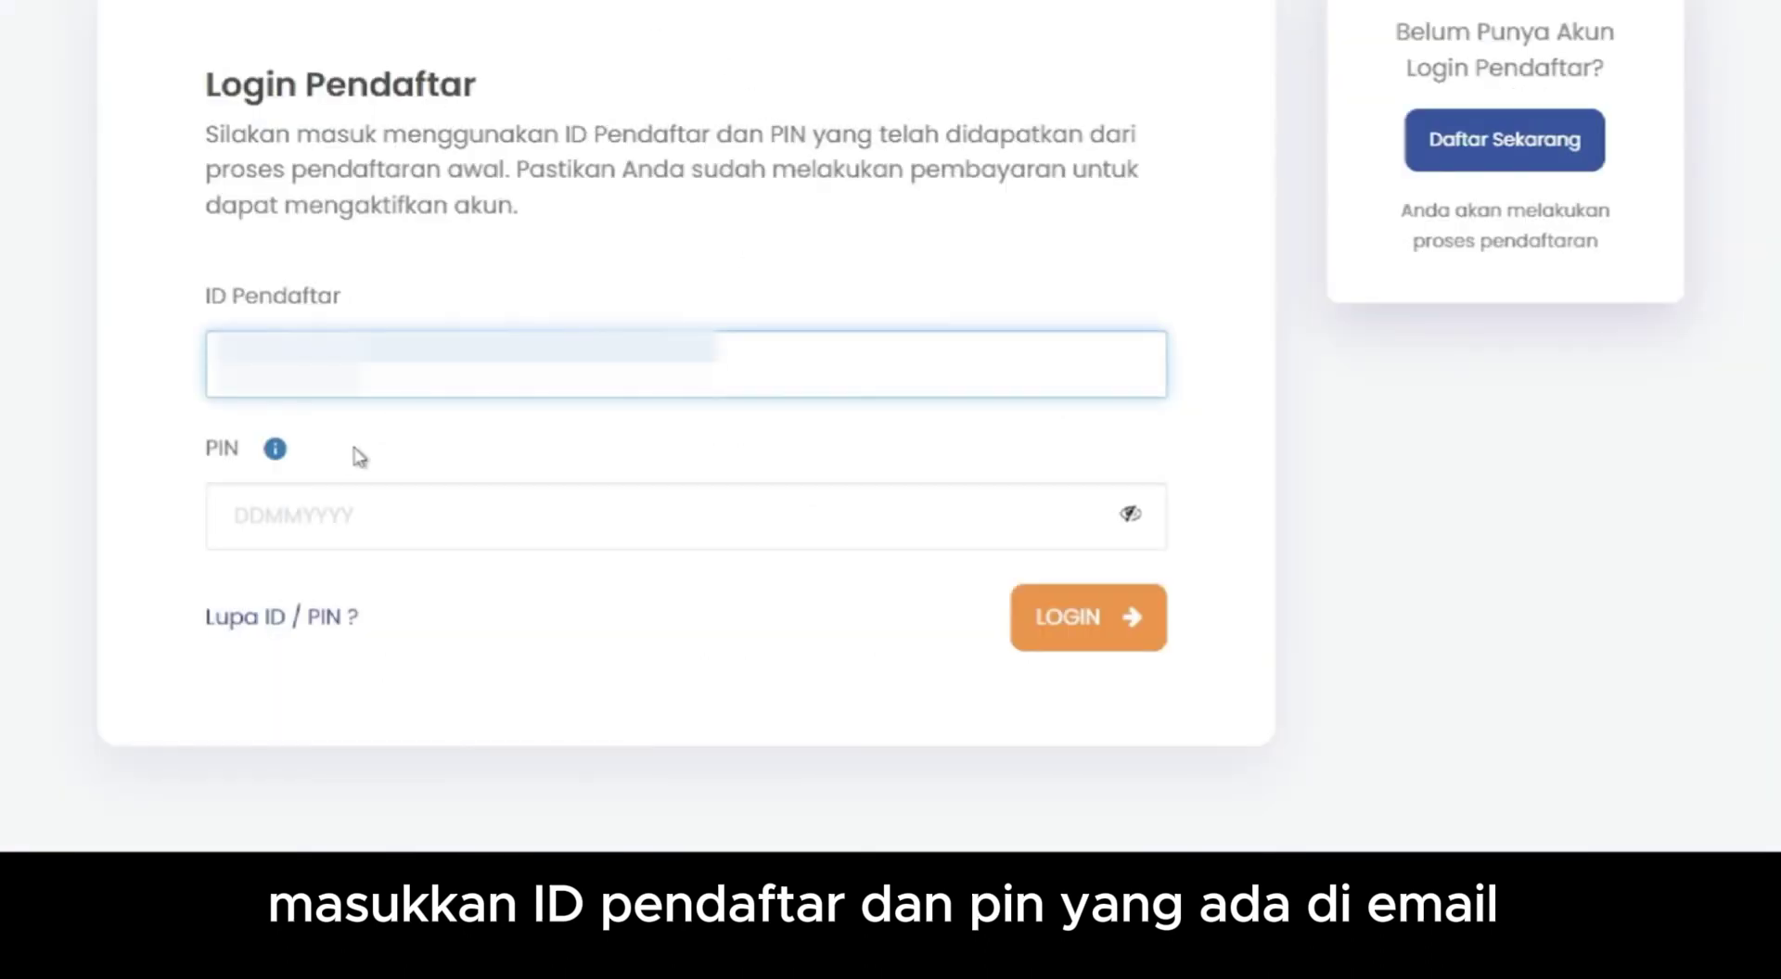
click(306, 518)
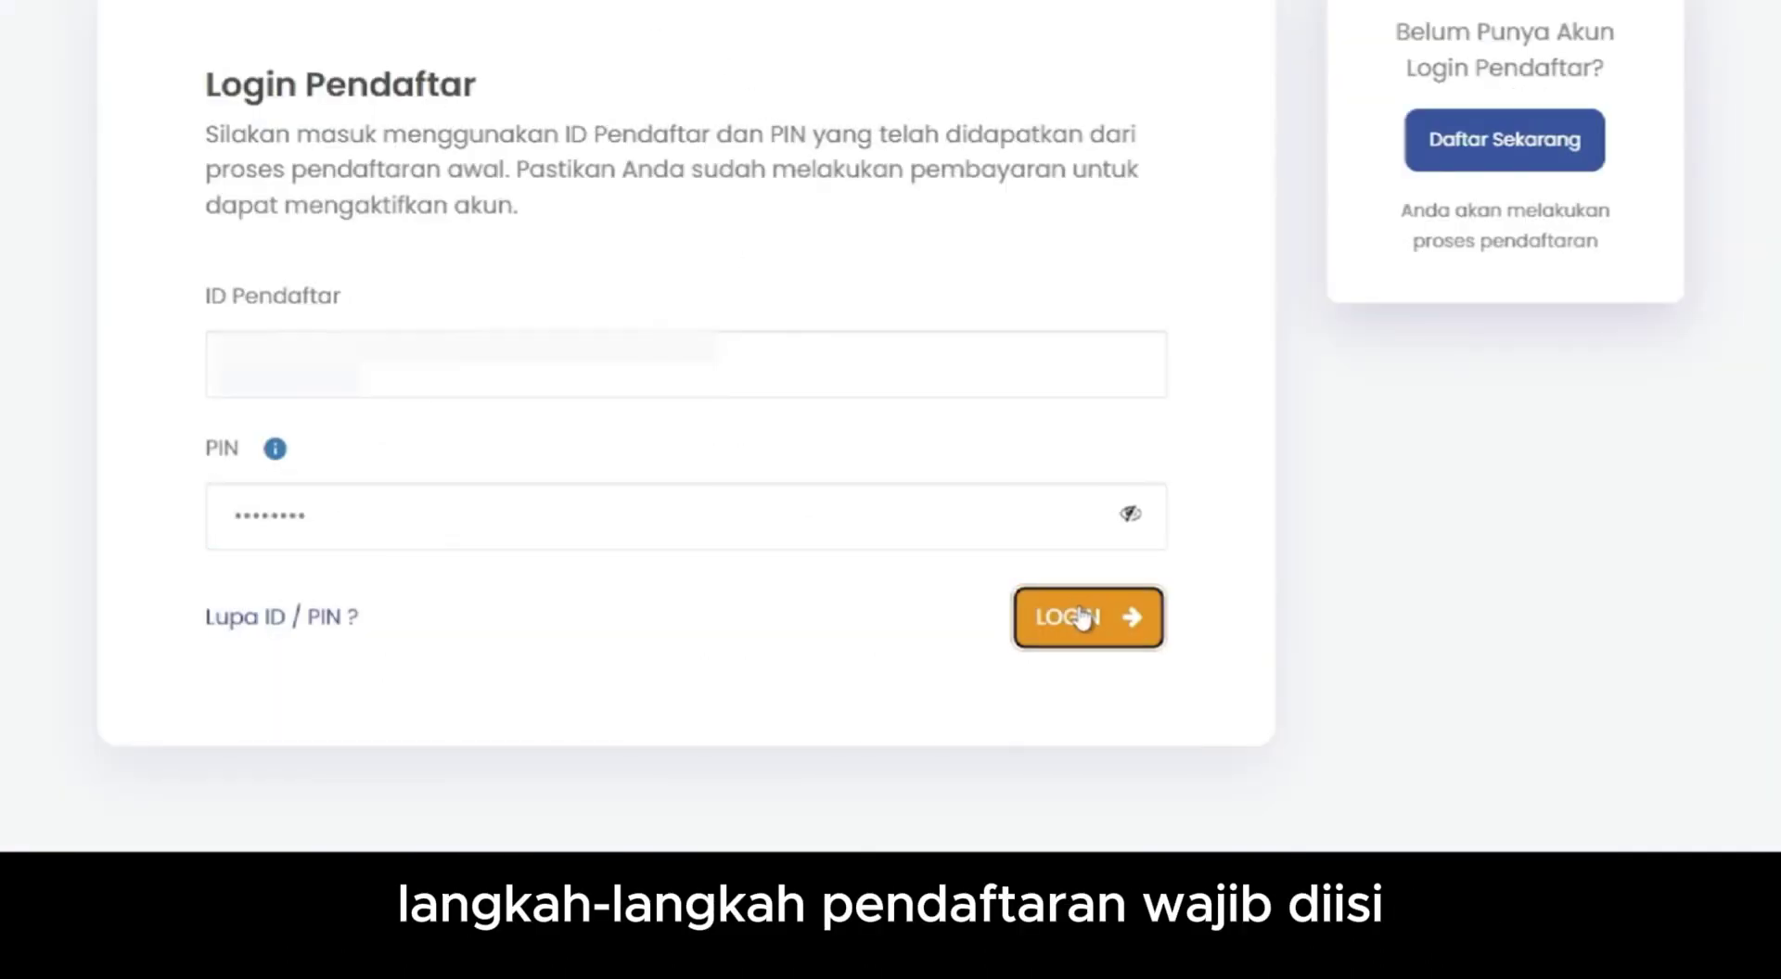
click(1076, 617)
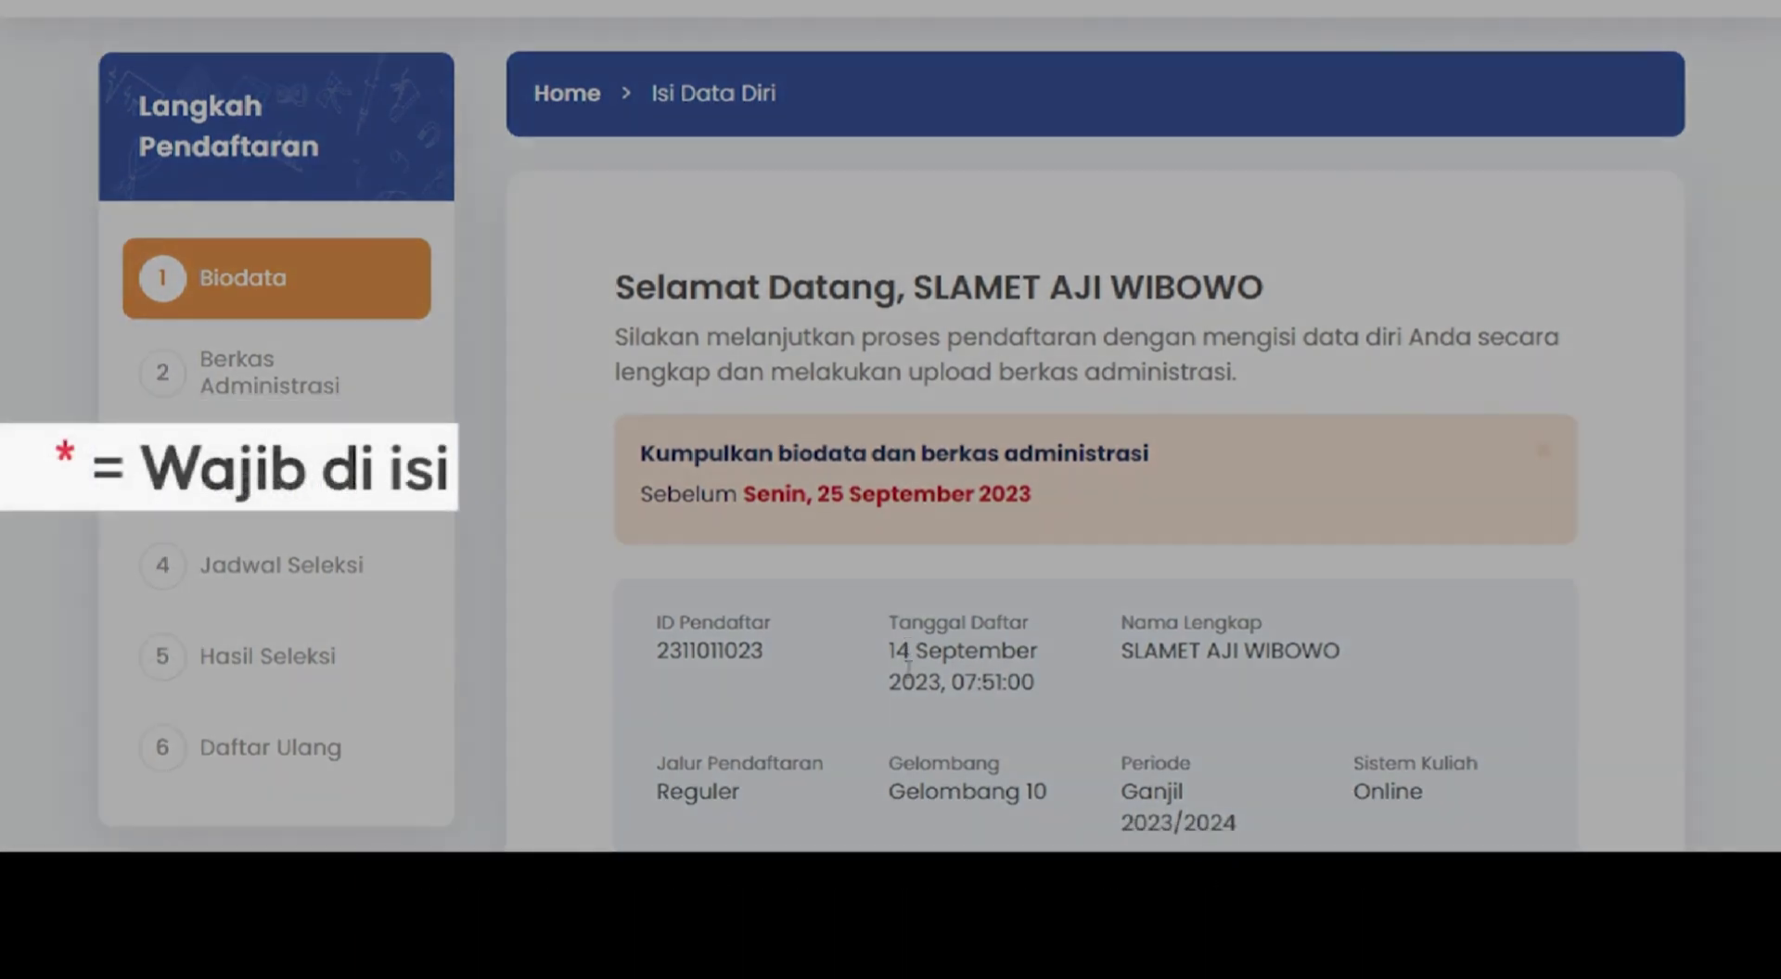
- Enter body weight 60 and height 170 in the biodata
scroll(906, 674, down, 6)
scroll(906, 674, down, 4)
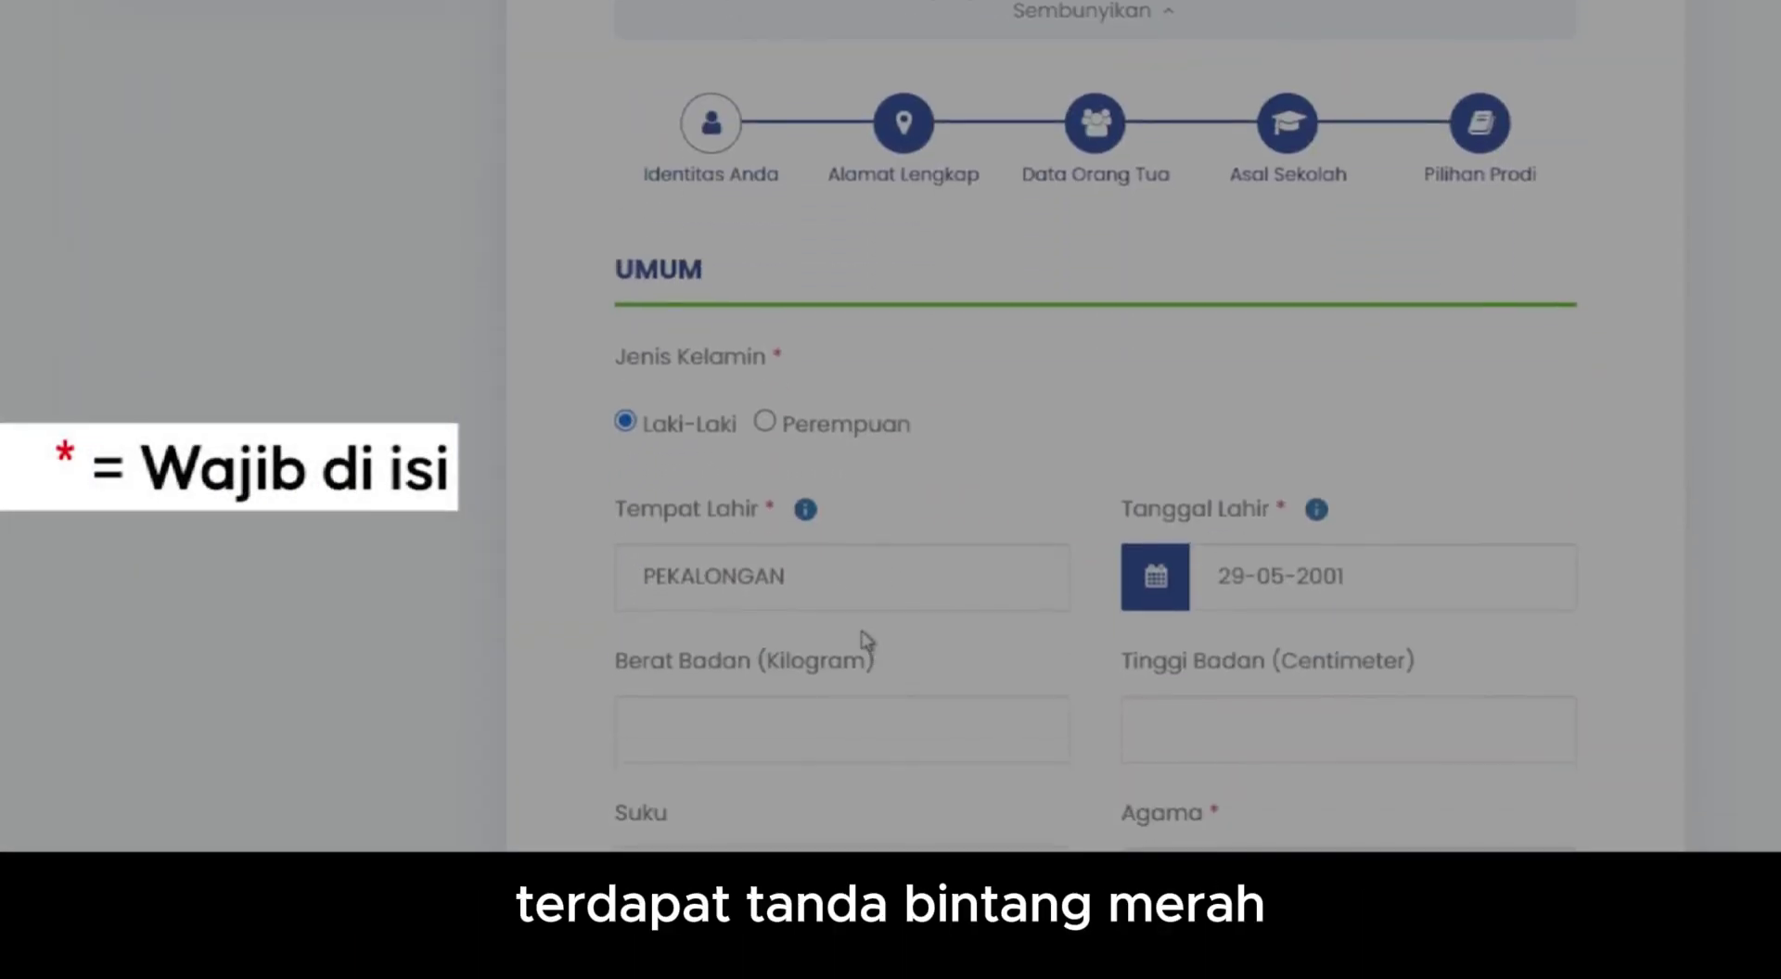
scroll(982, 597, down, 1)
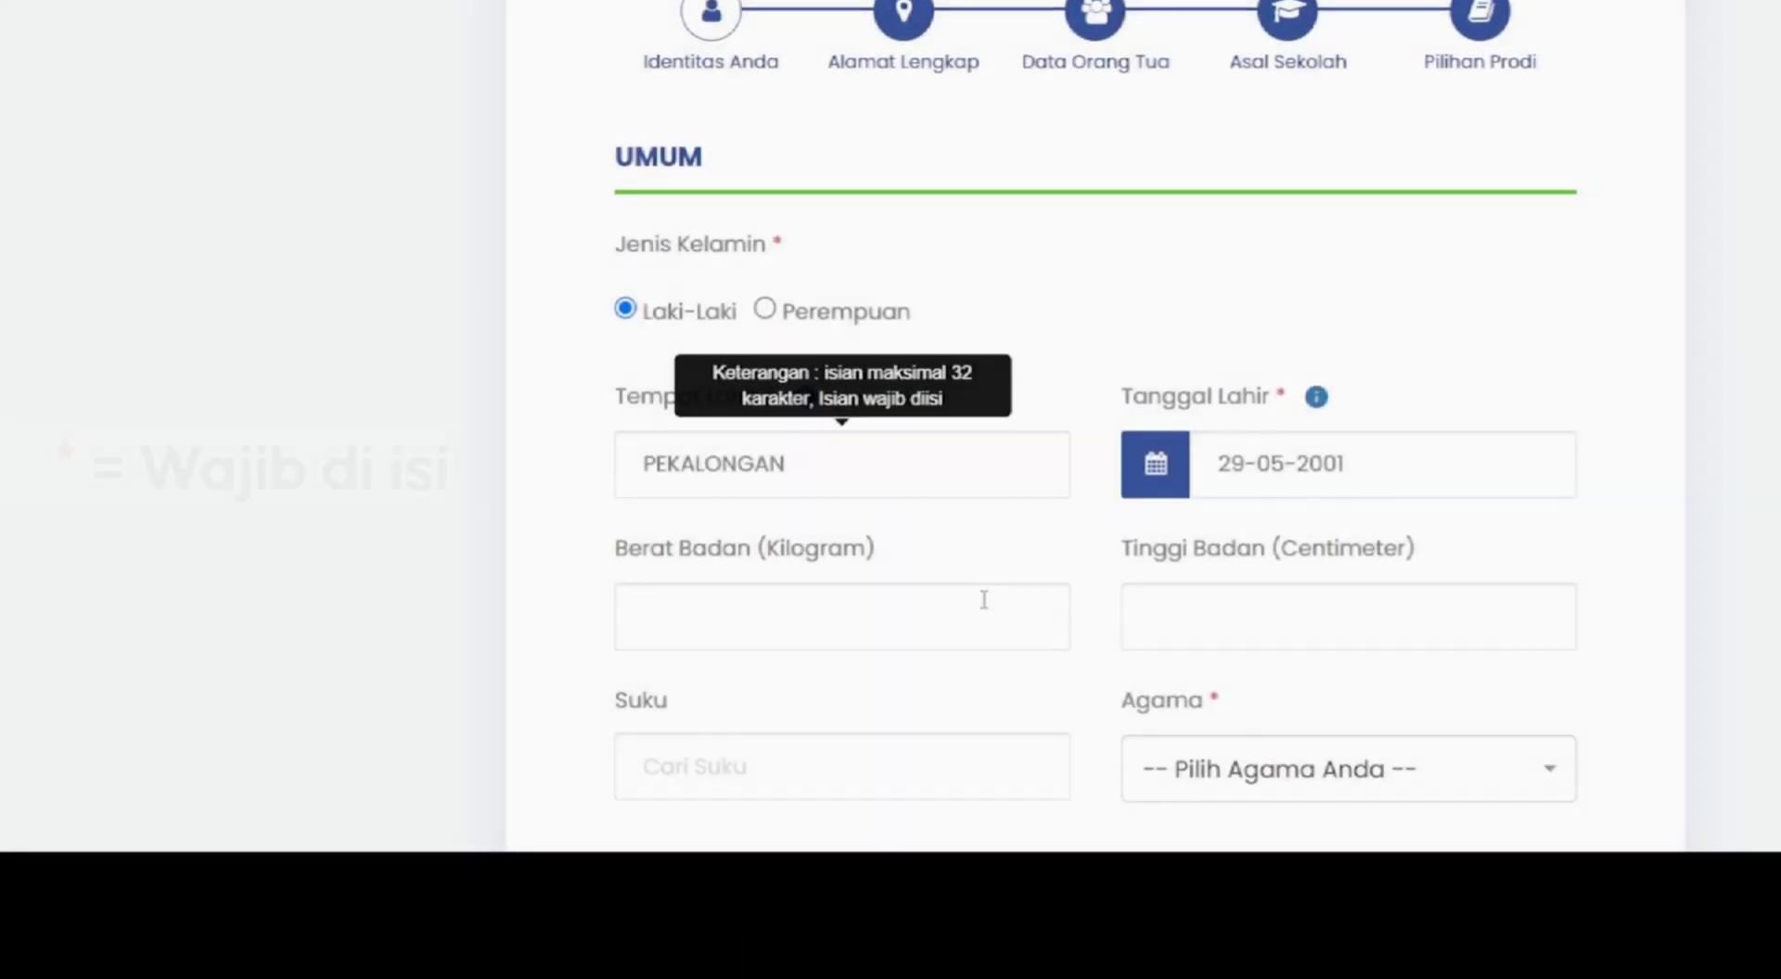
click(902, 603)
text(60)
click(1170, 597)
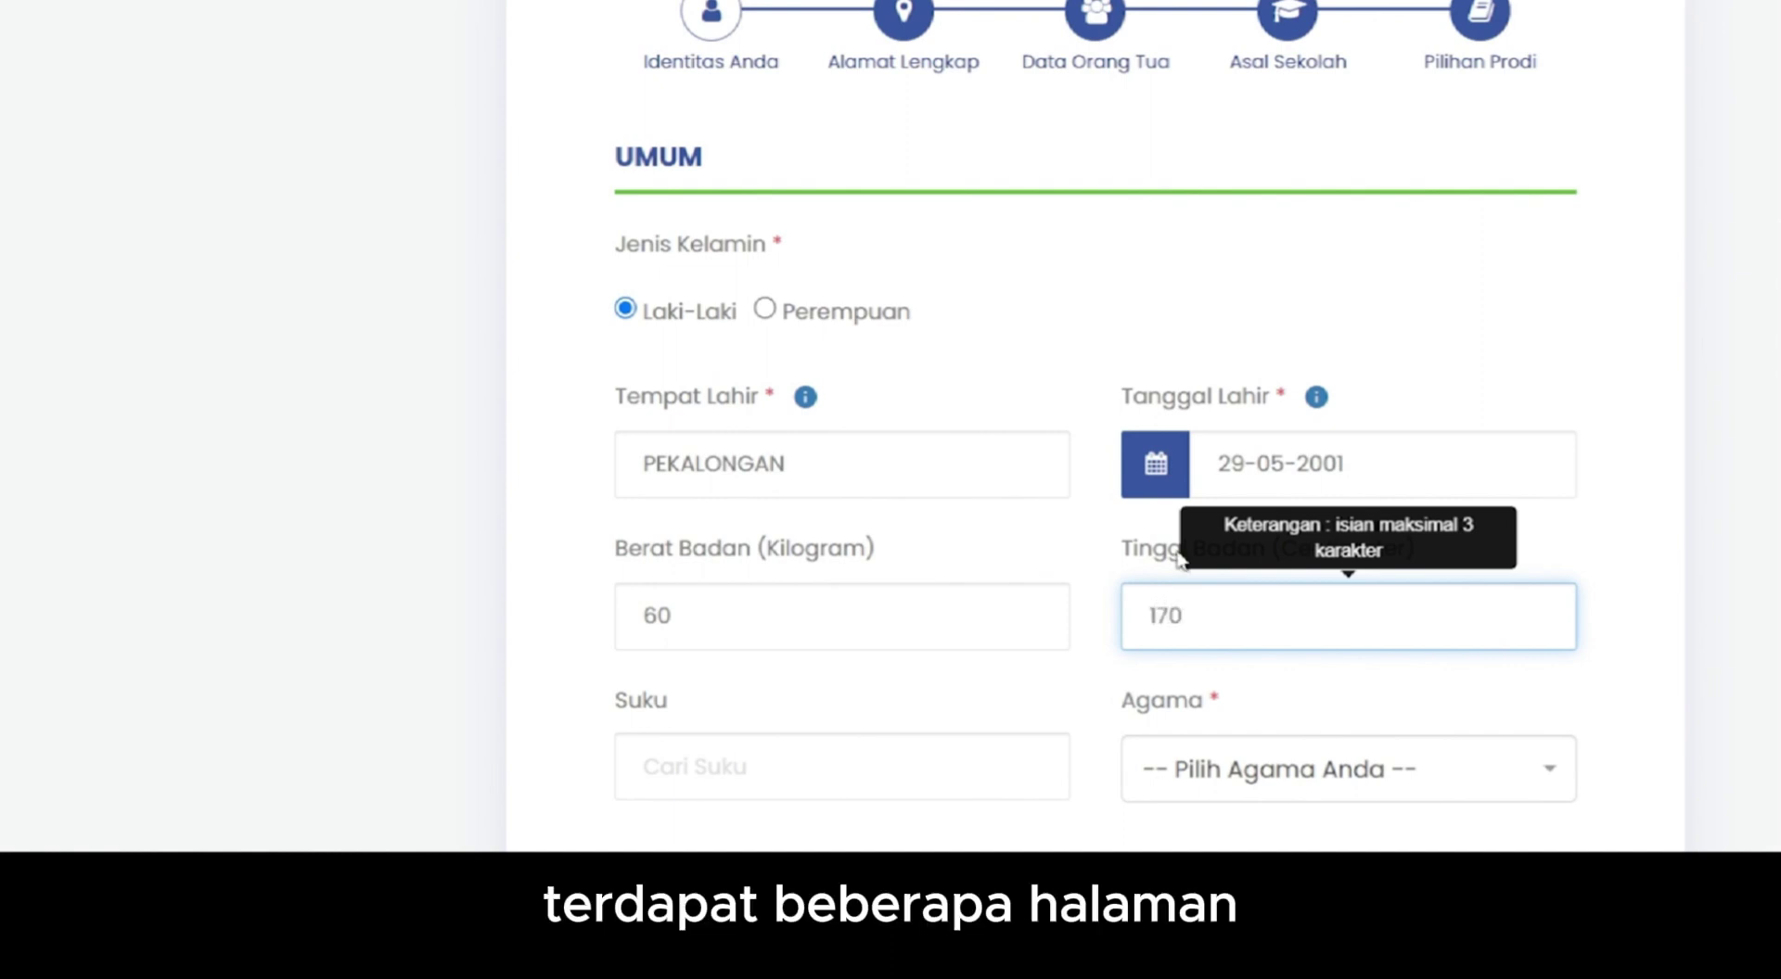
- Set Suku to Jawa and Agama to Islam
scroll(1125, 726, down, 3)
click(683, 528)
text(ja)
click(691, 613)
click(1344, 538)
click(1248, 329)
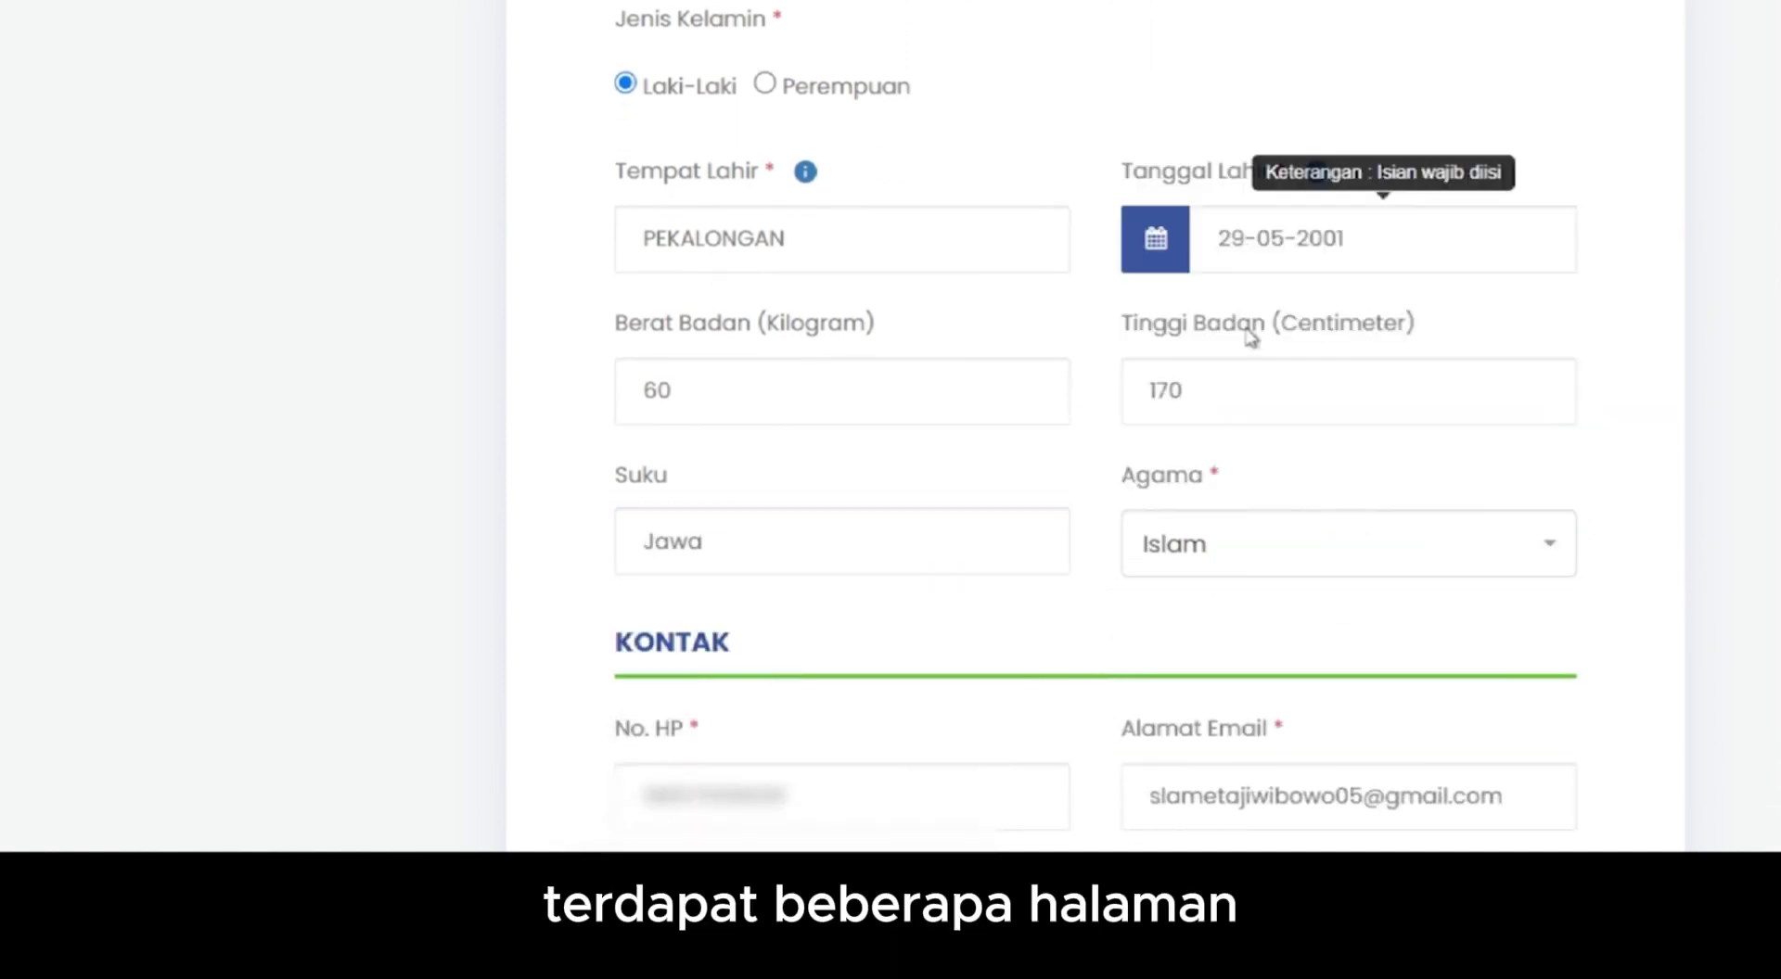
- Set occupation to Bekerja with employer TV Desa and begin the residential address
scroll(890, 471, down, 5)
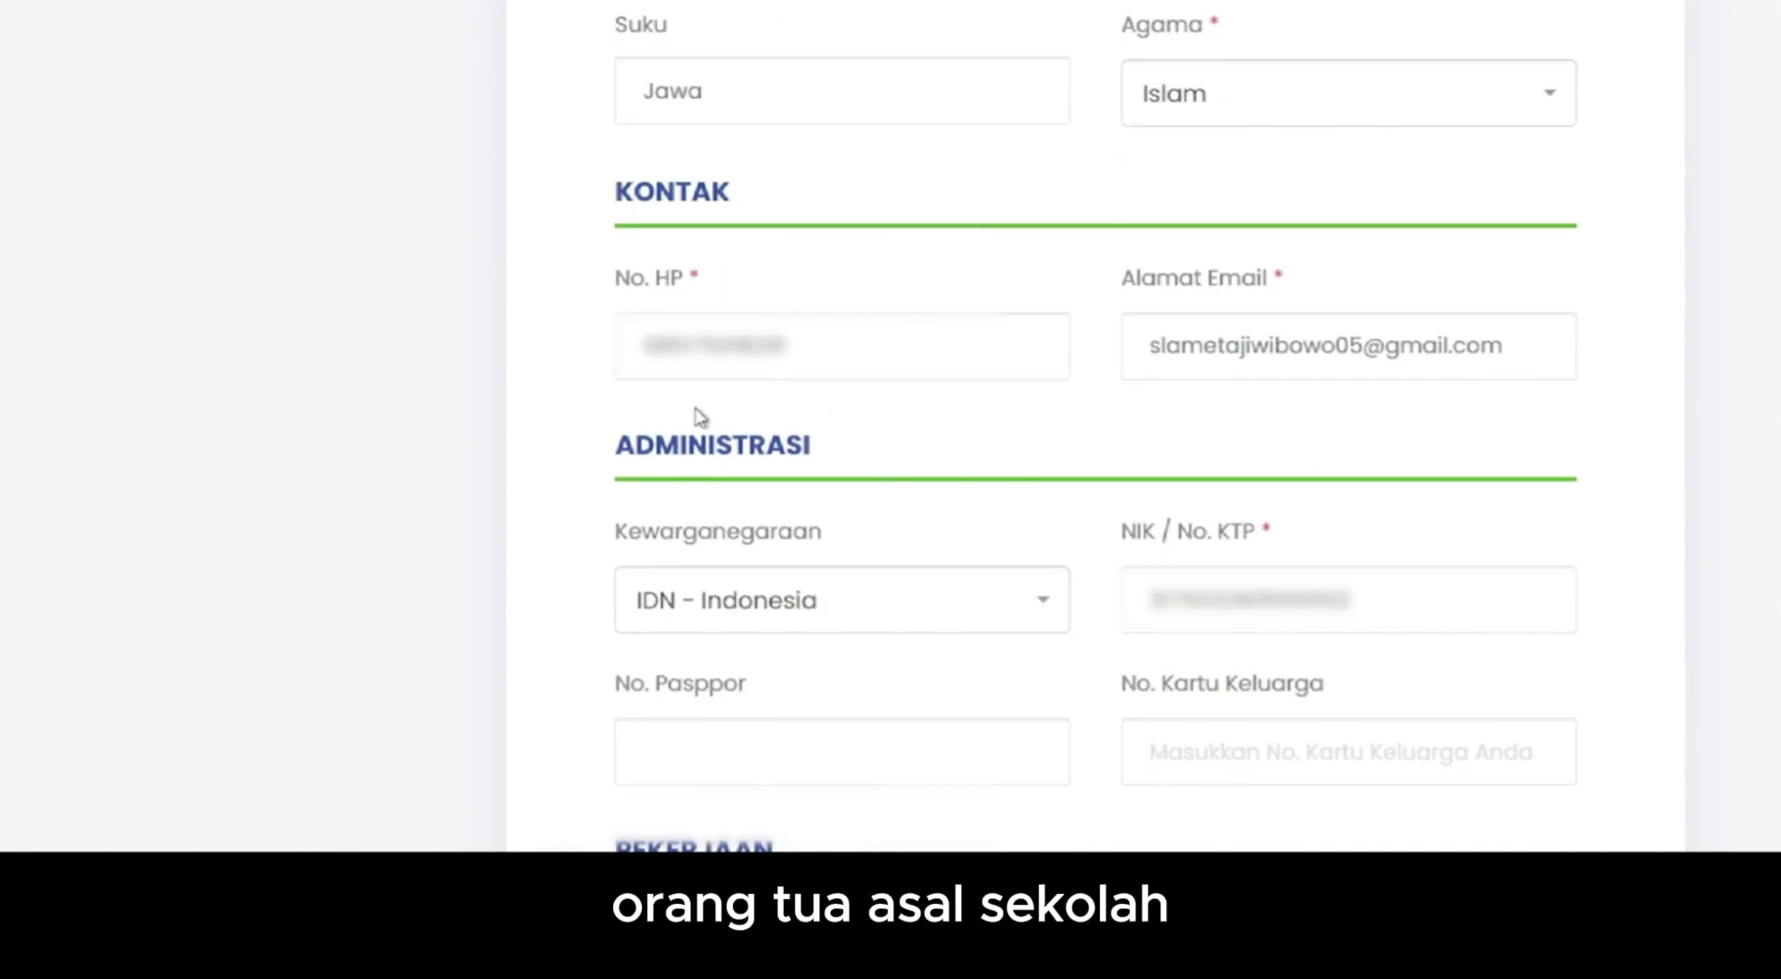
scroll(1140, 469, down, 6)
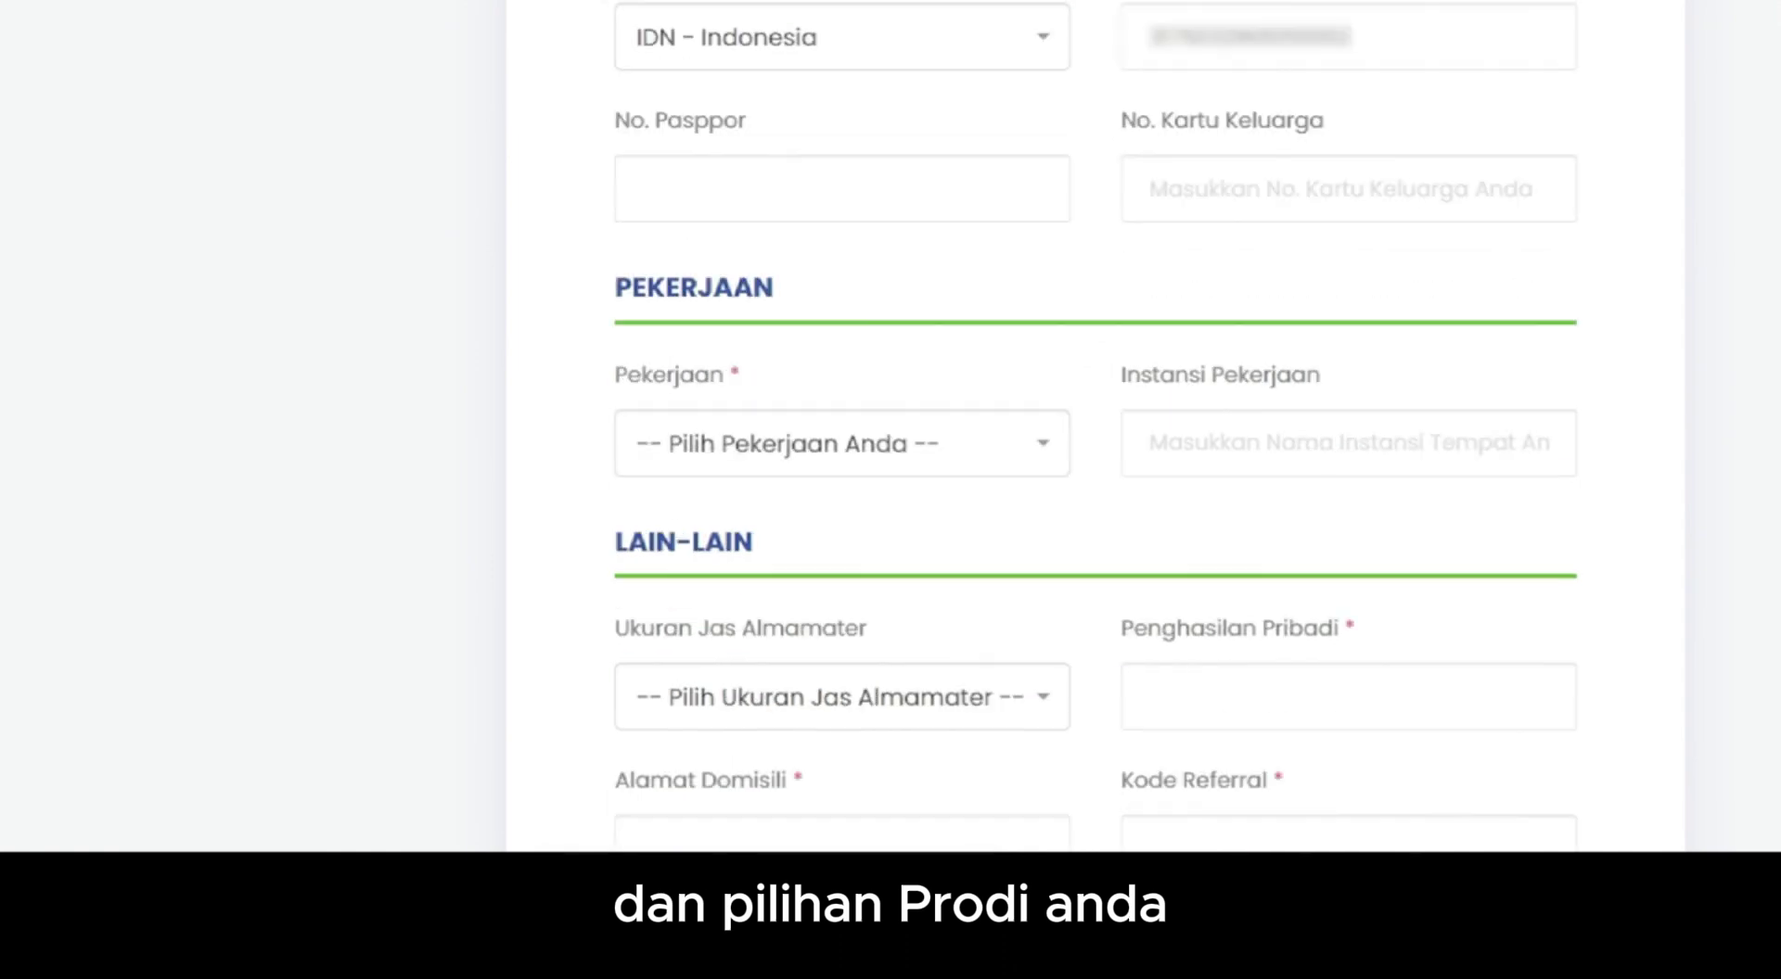
click(867, 444)
click(867, 202)
click(1264, 563)
text(TV Desa)
click(989, 768)
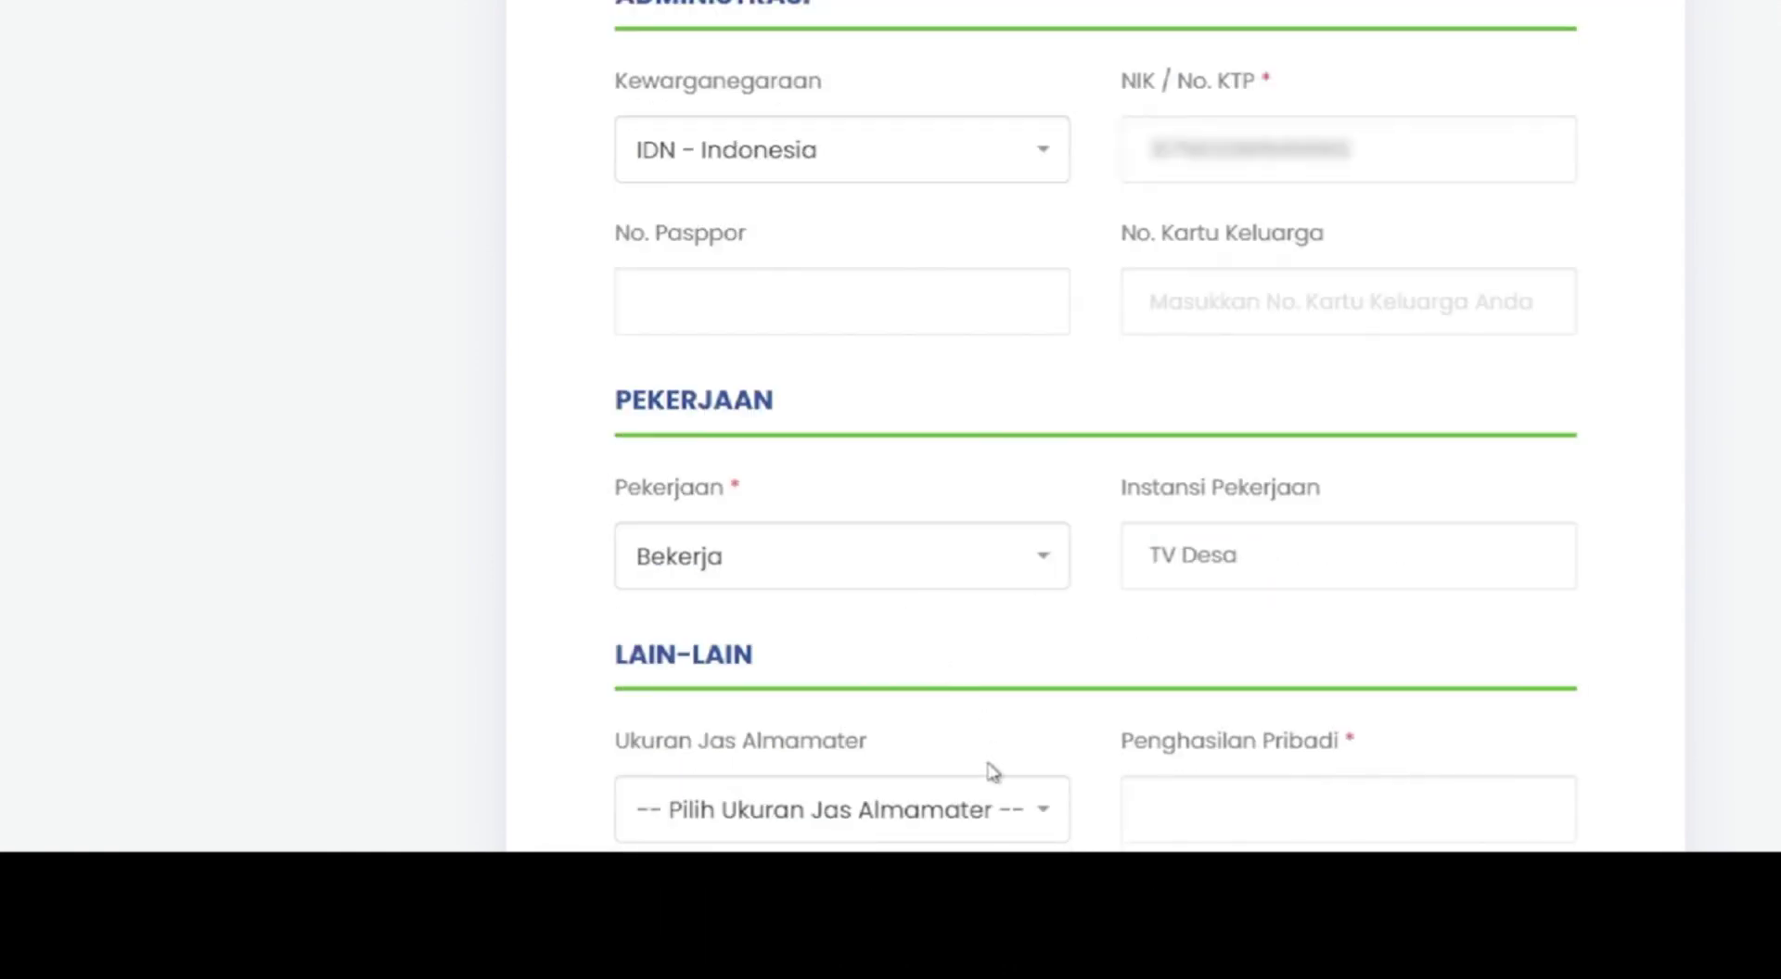
scroll(990, 768, down, 2)
click(691, 715)
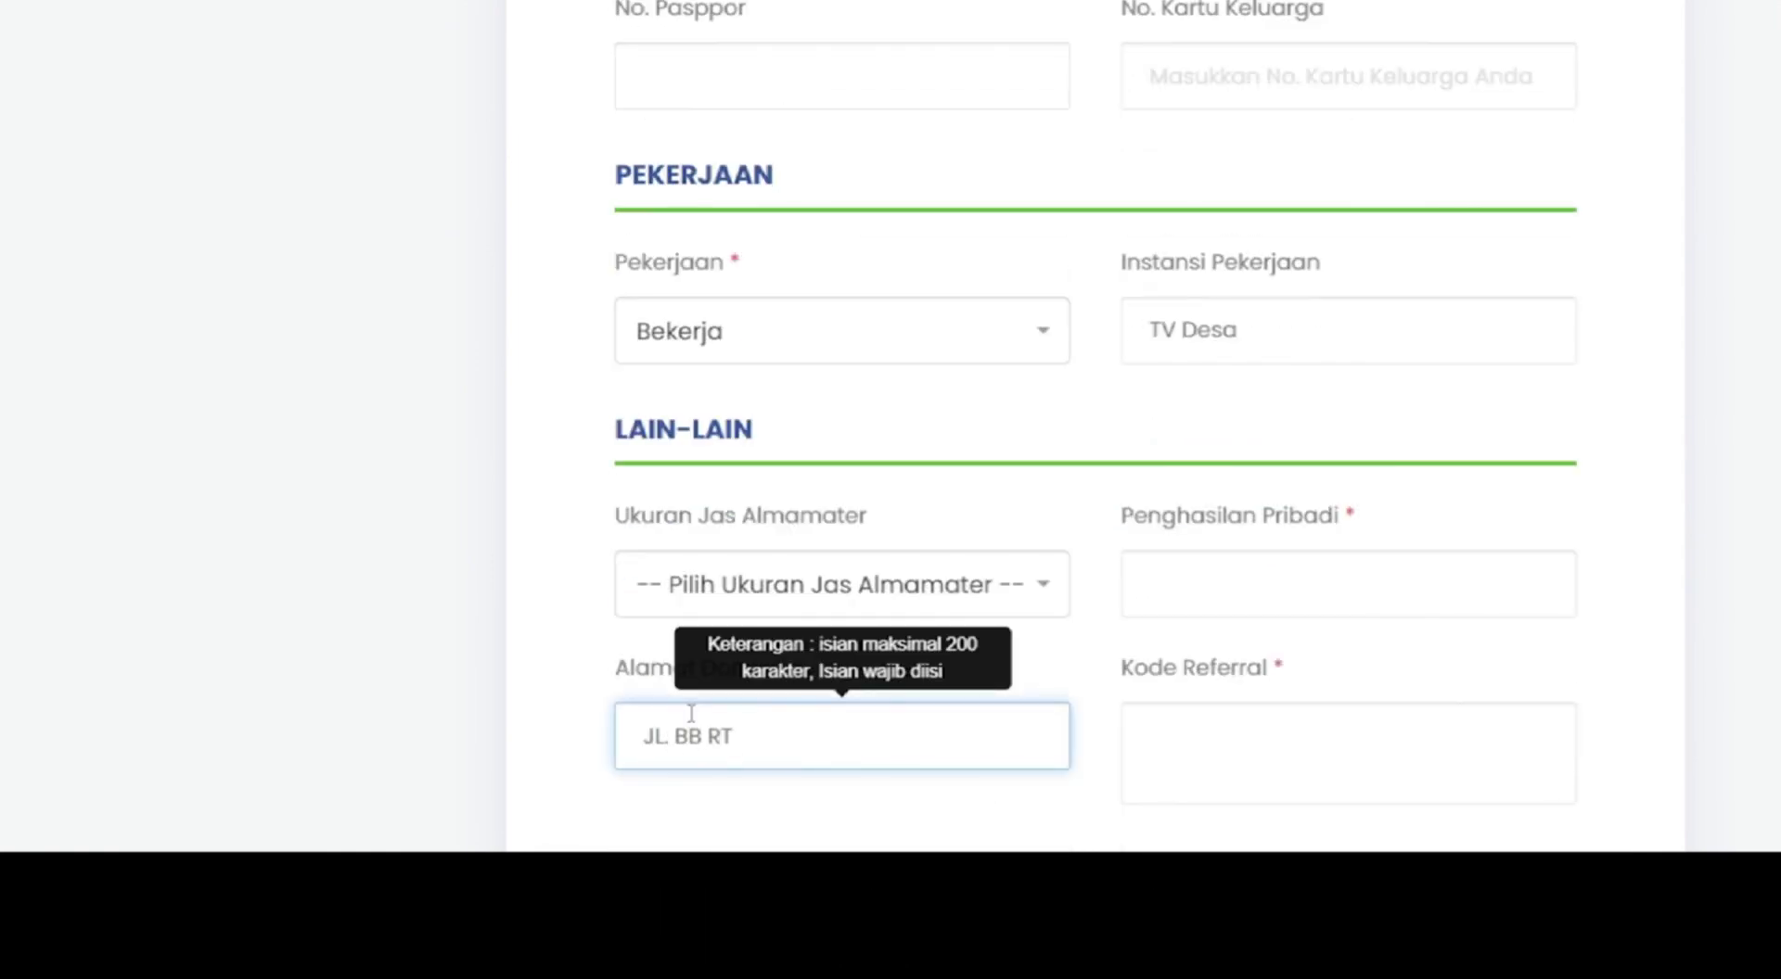
- Complete and correct the residential address in Jatinegara, KOTA JAKARTA TIMUR, DKI JAKARTA
key(BackSpace)
key(Left)
key(Left)
key(Left)
key(Left)
key(Right)
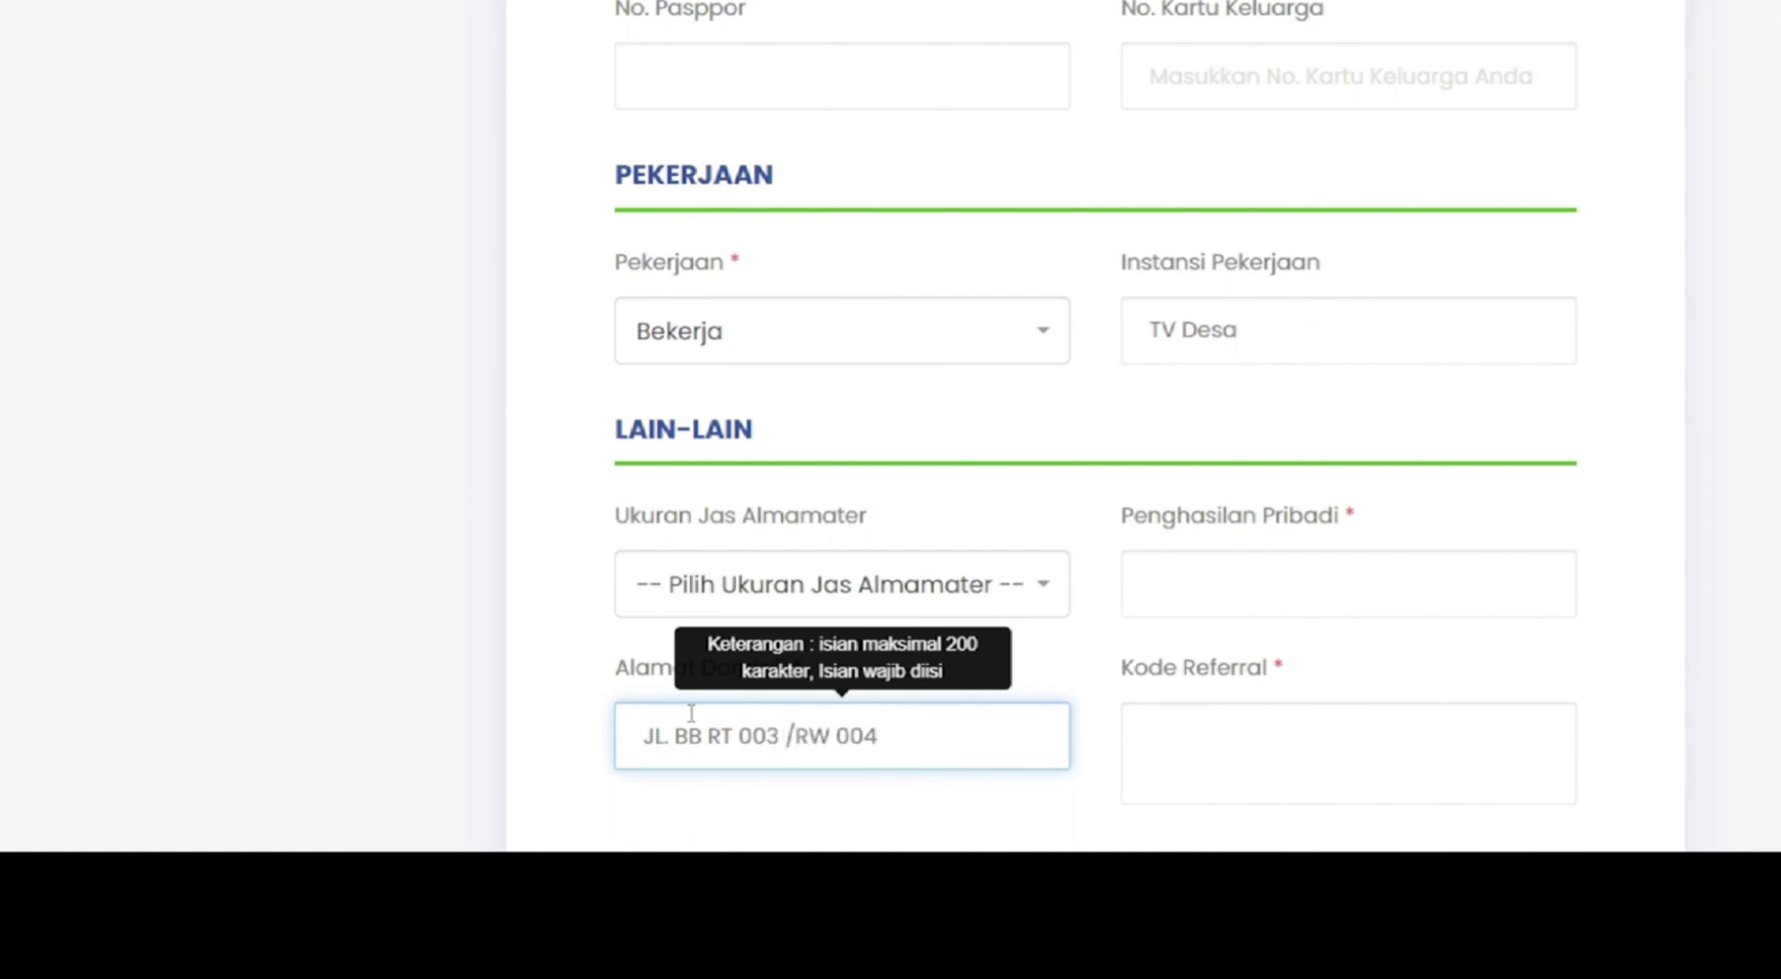
key(End)
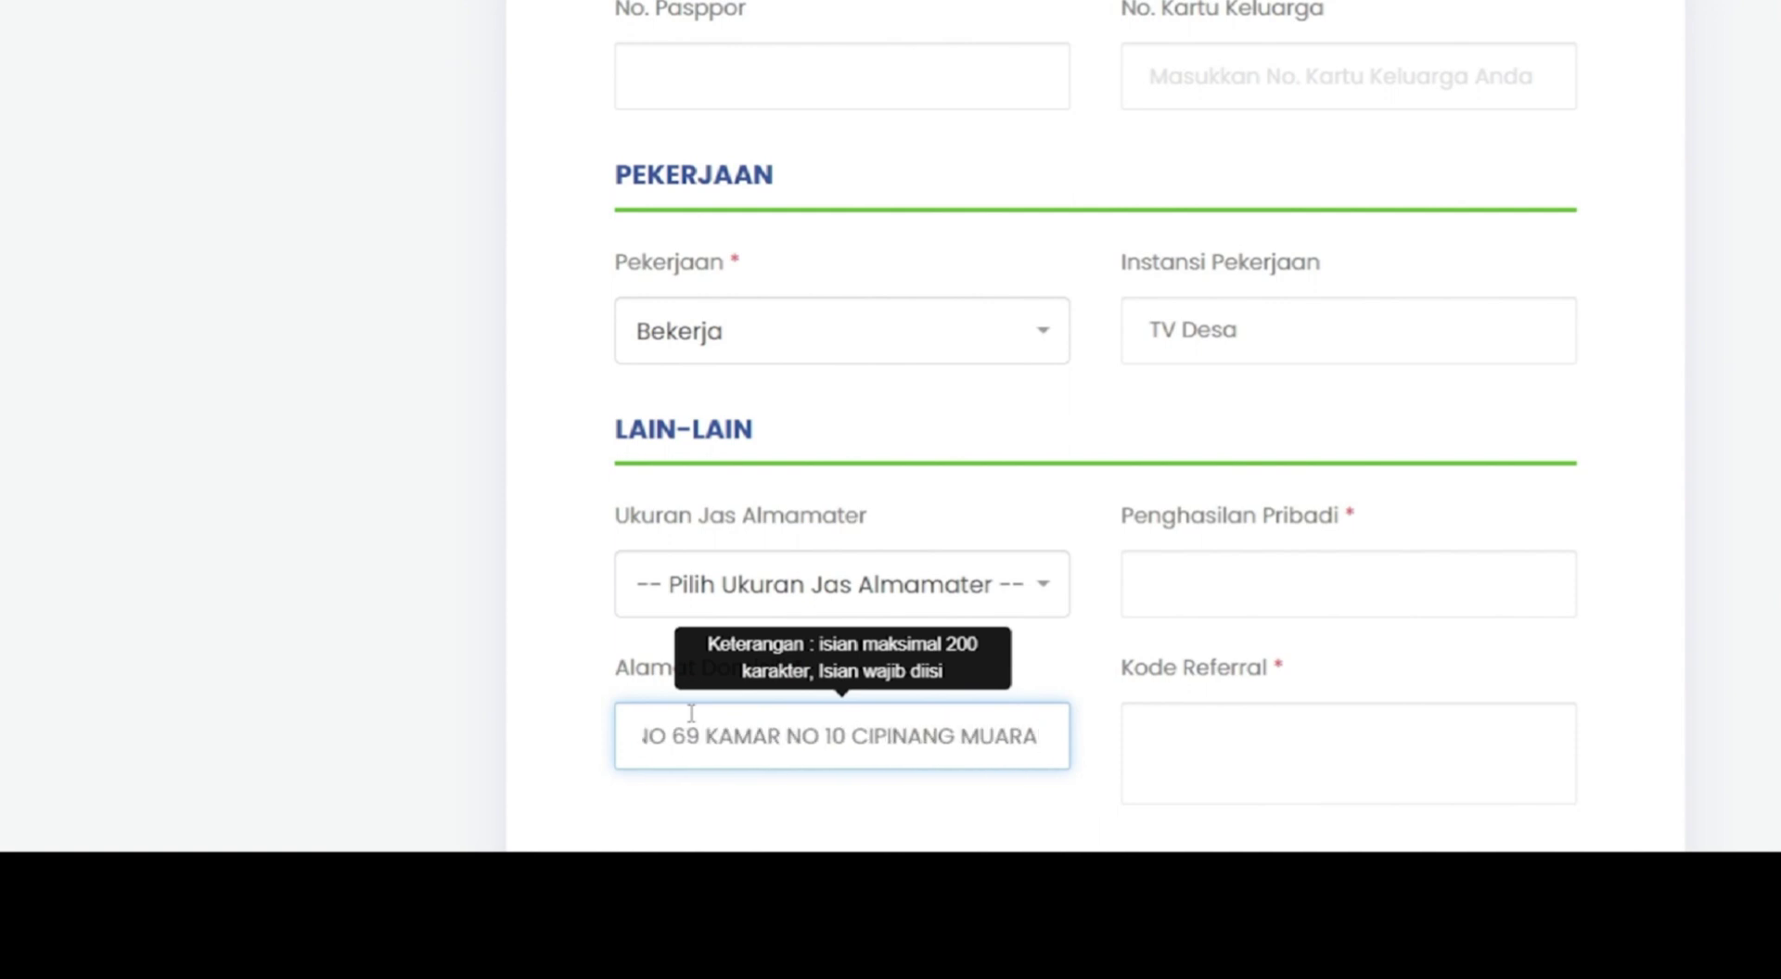
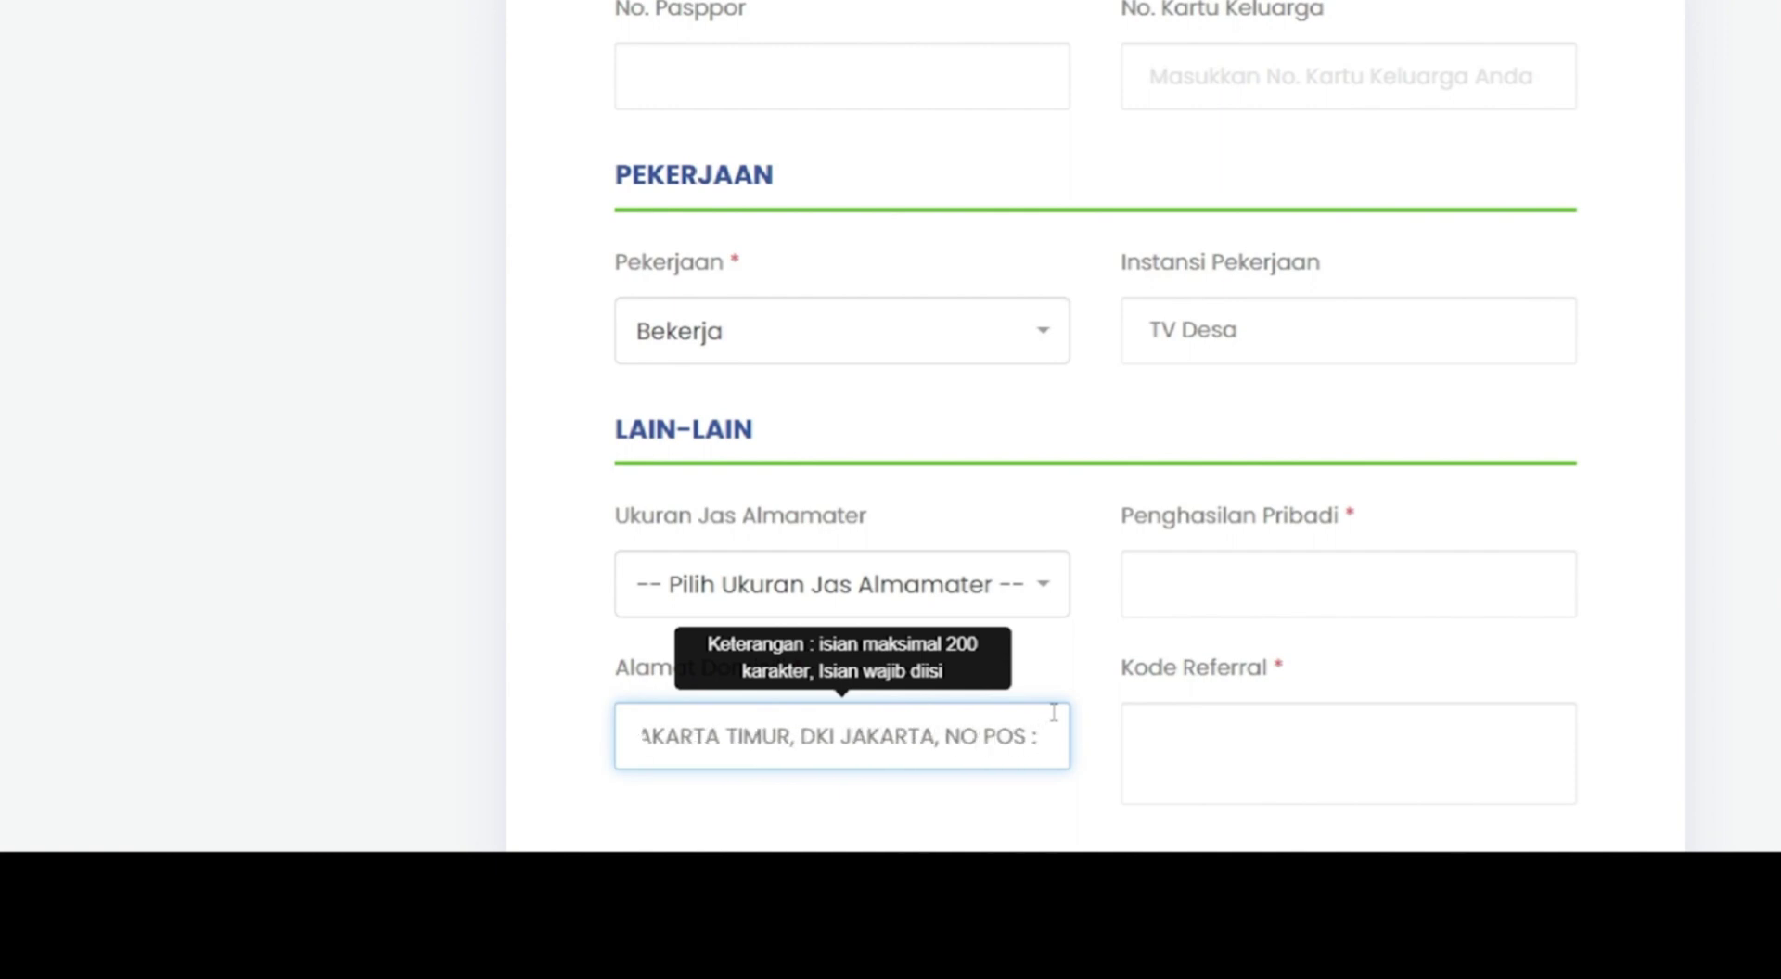
- Enter personal income 3000000 and referral code MYDESA, then save the biodata
click(1178, 583)
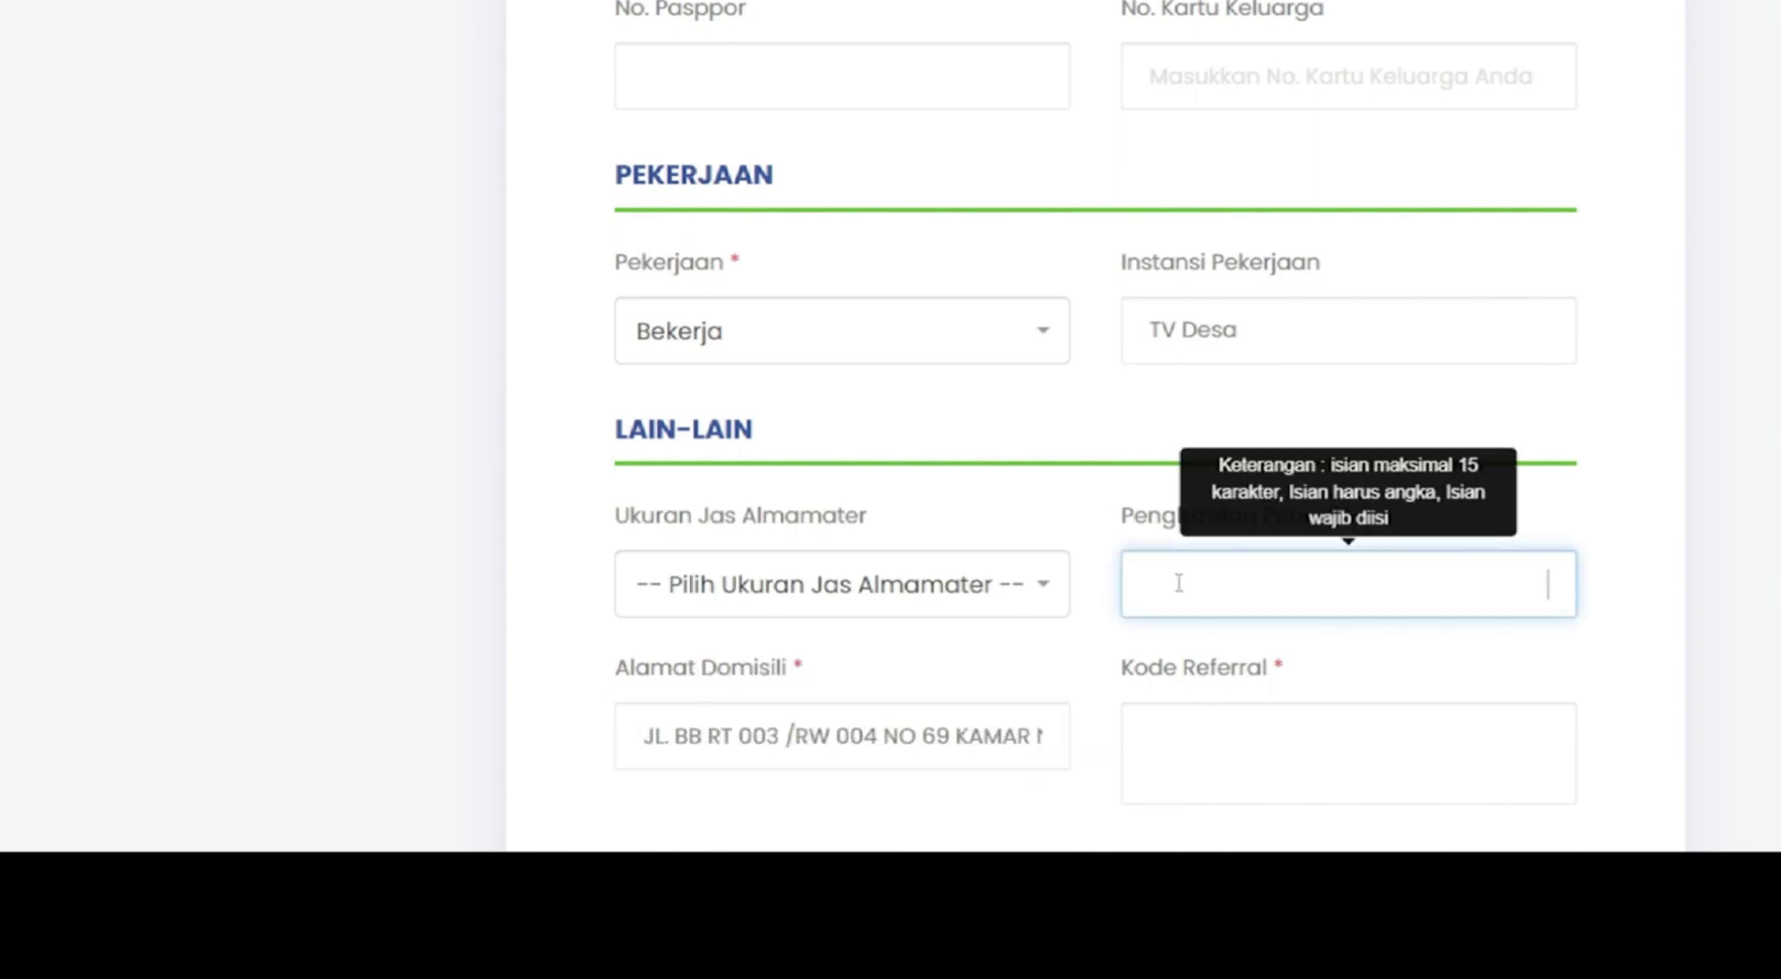
text(3000000)
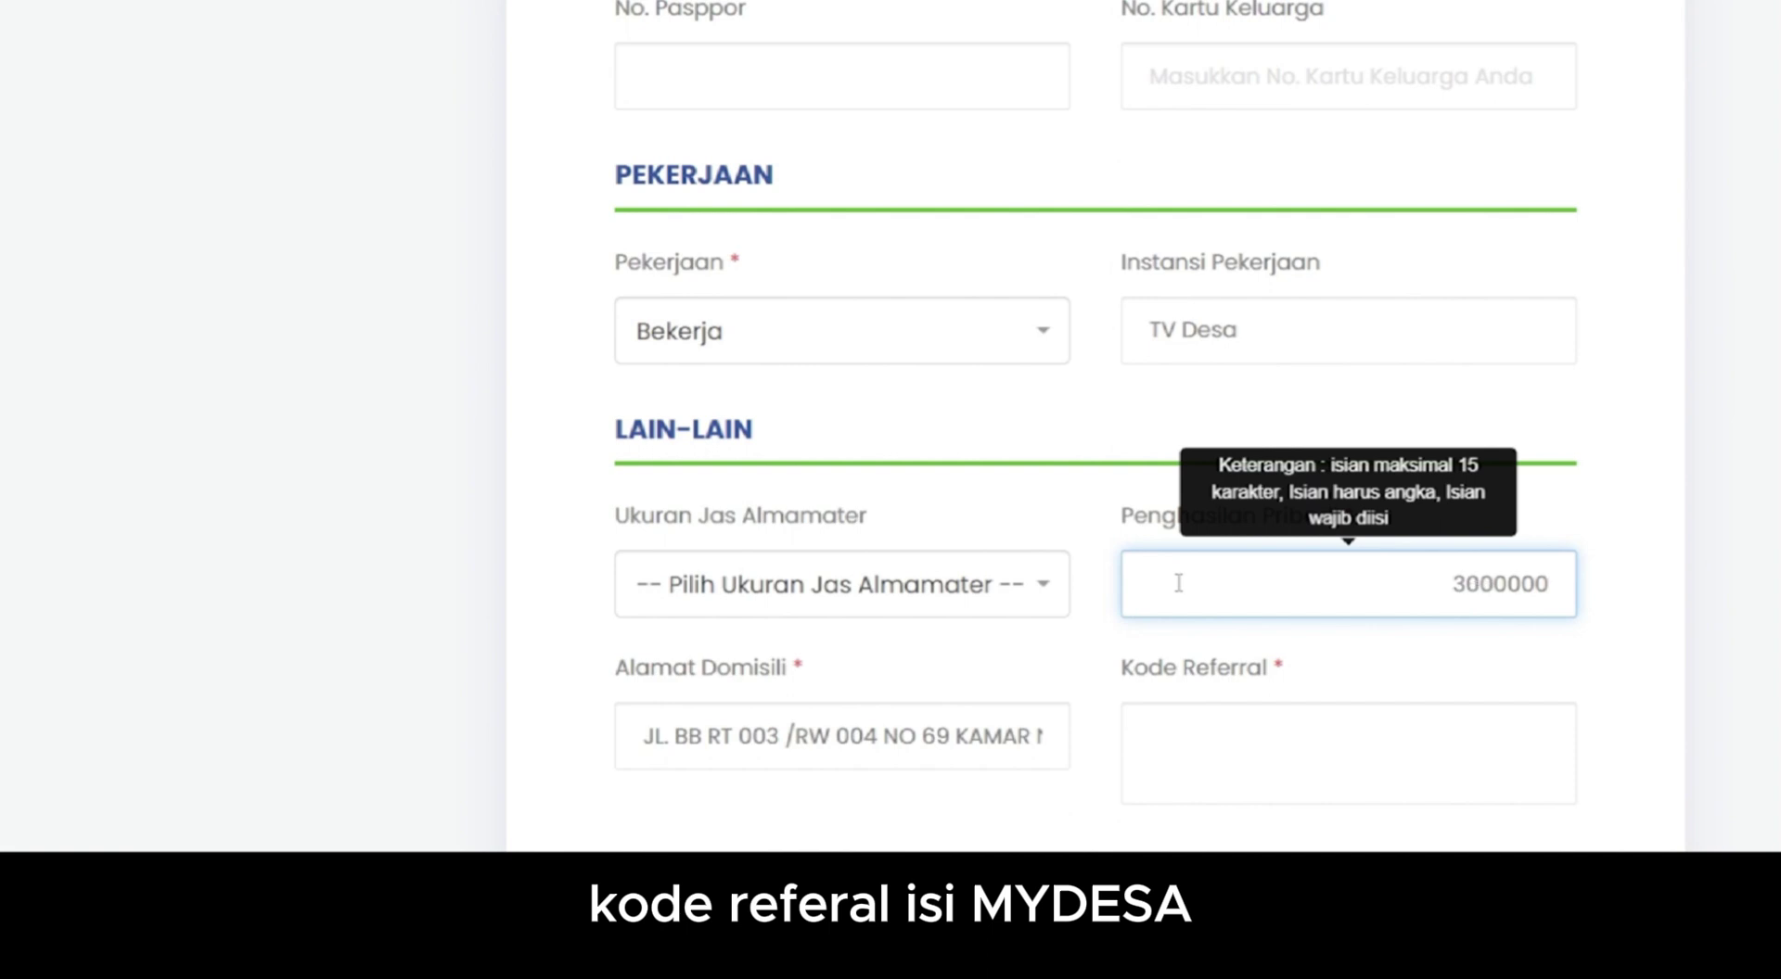
click(1169, 742)
scroll(1150, 649, down, 4)
text(MY)
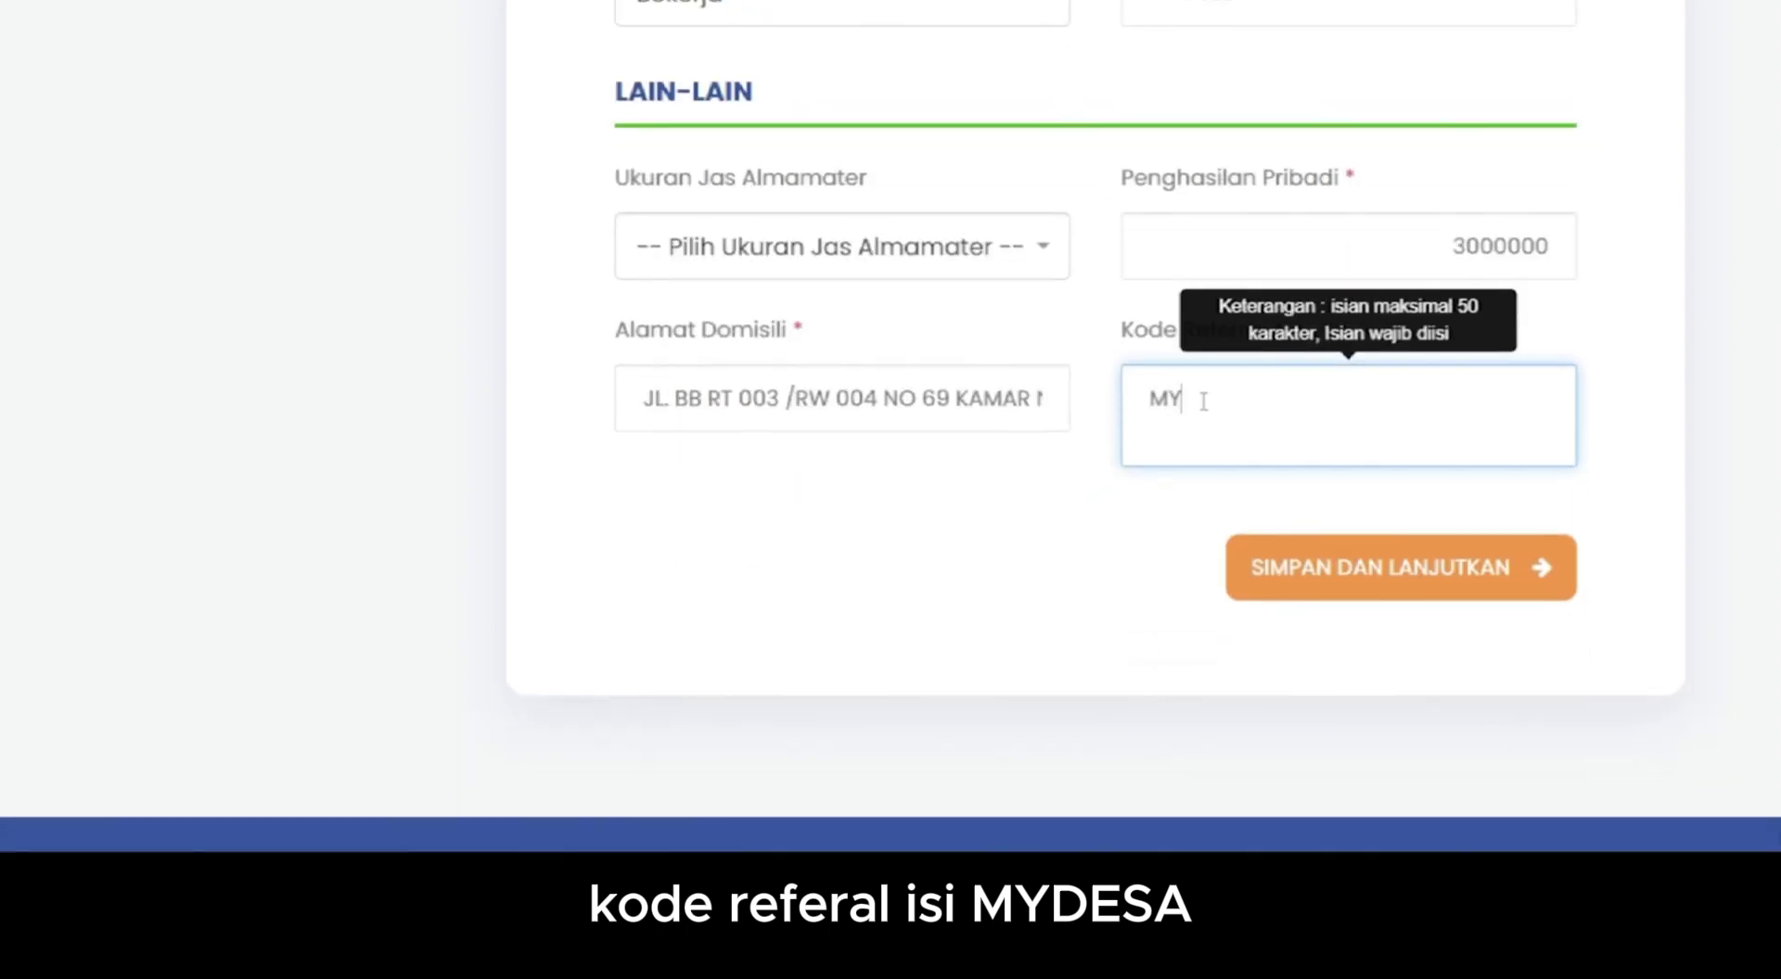
text(DESA)
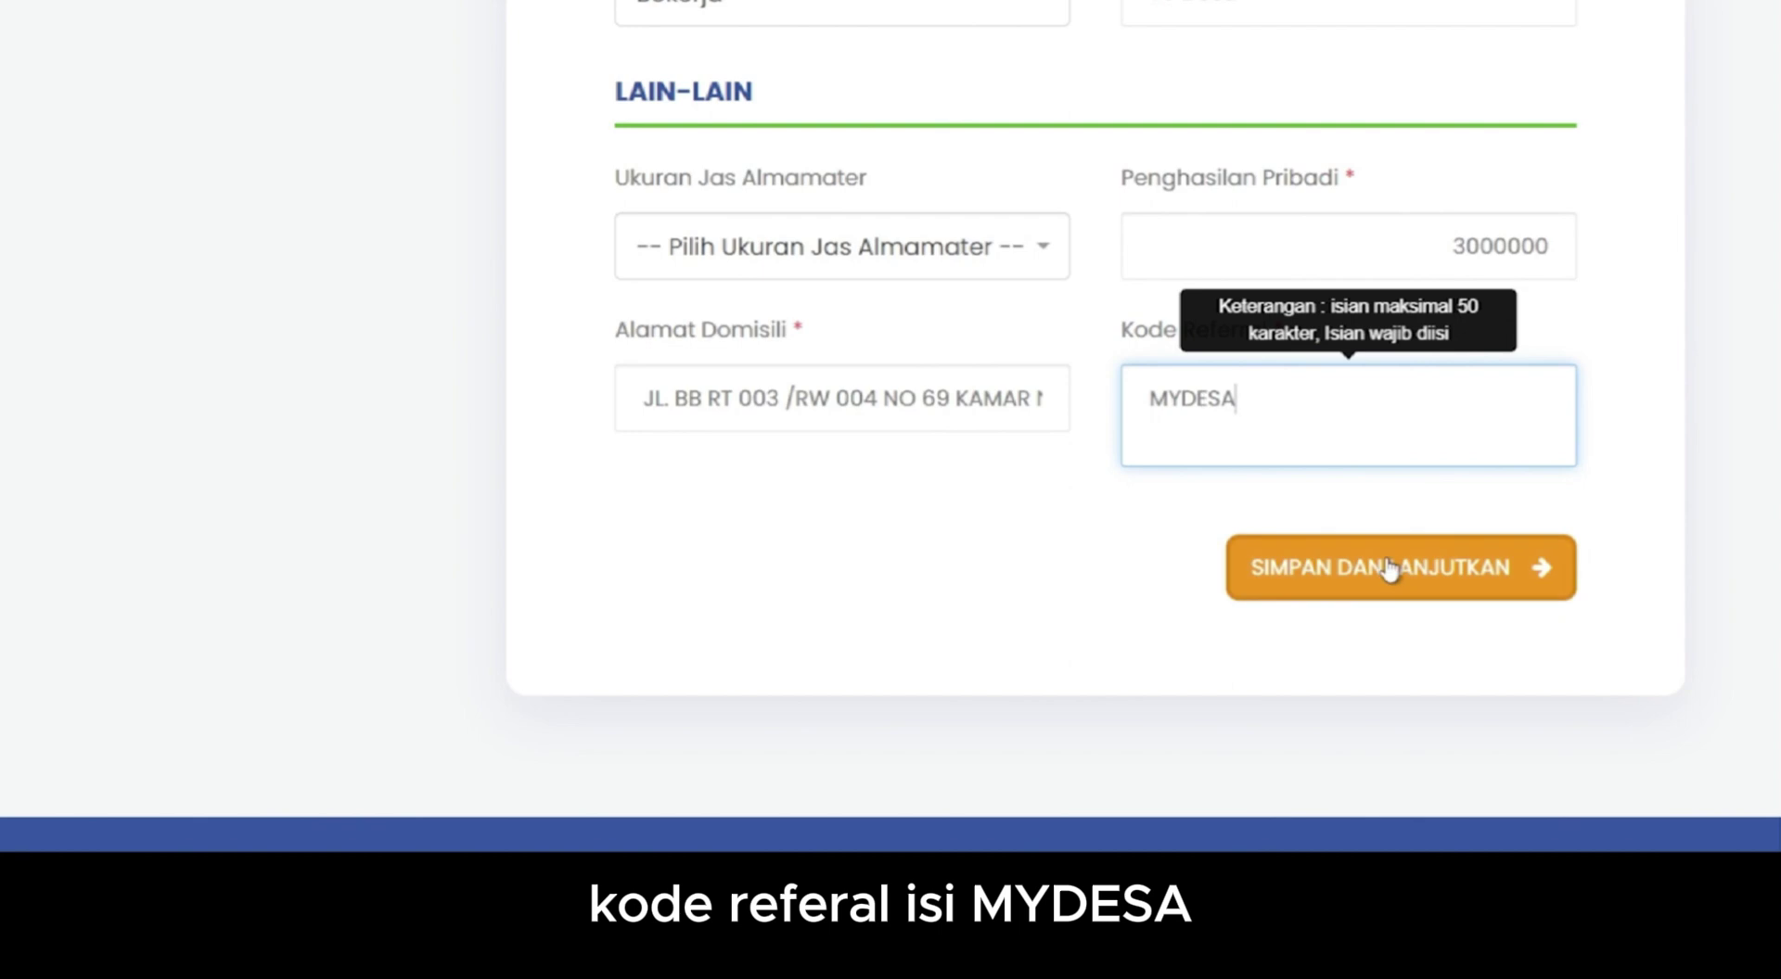
click(1388, 568)
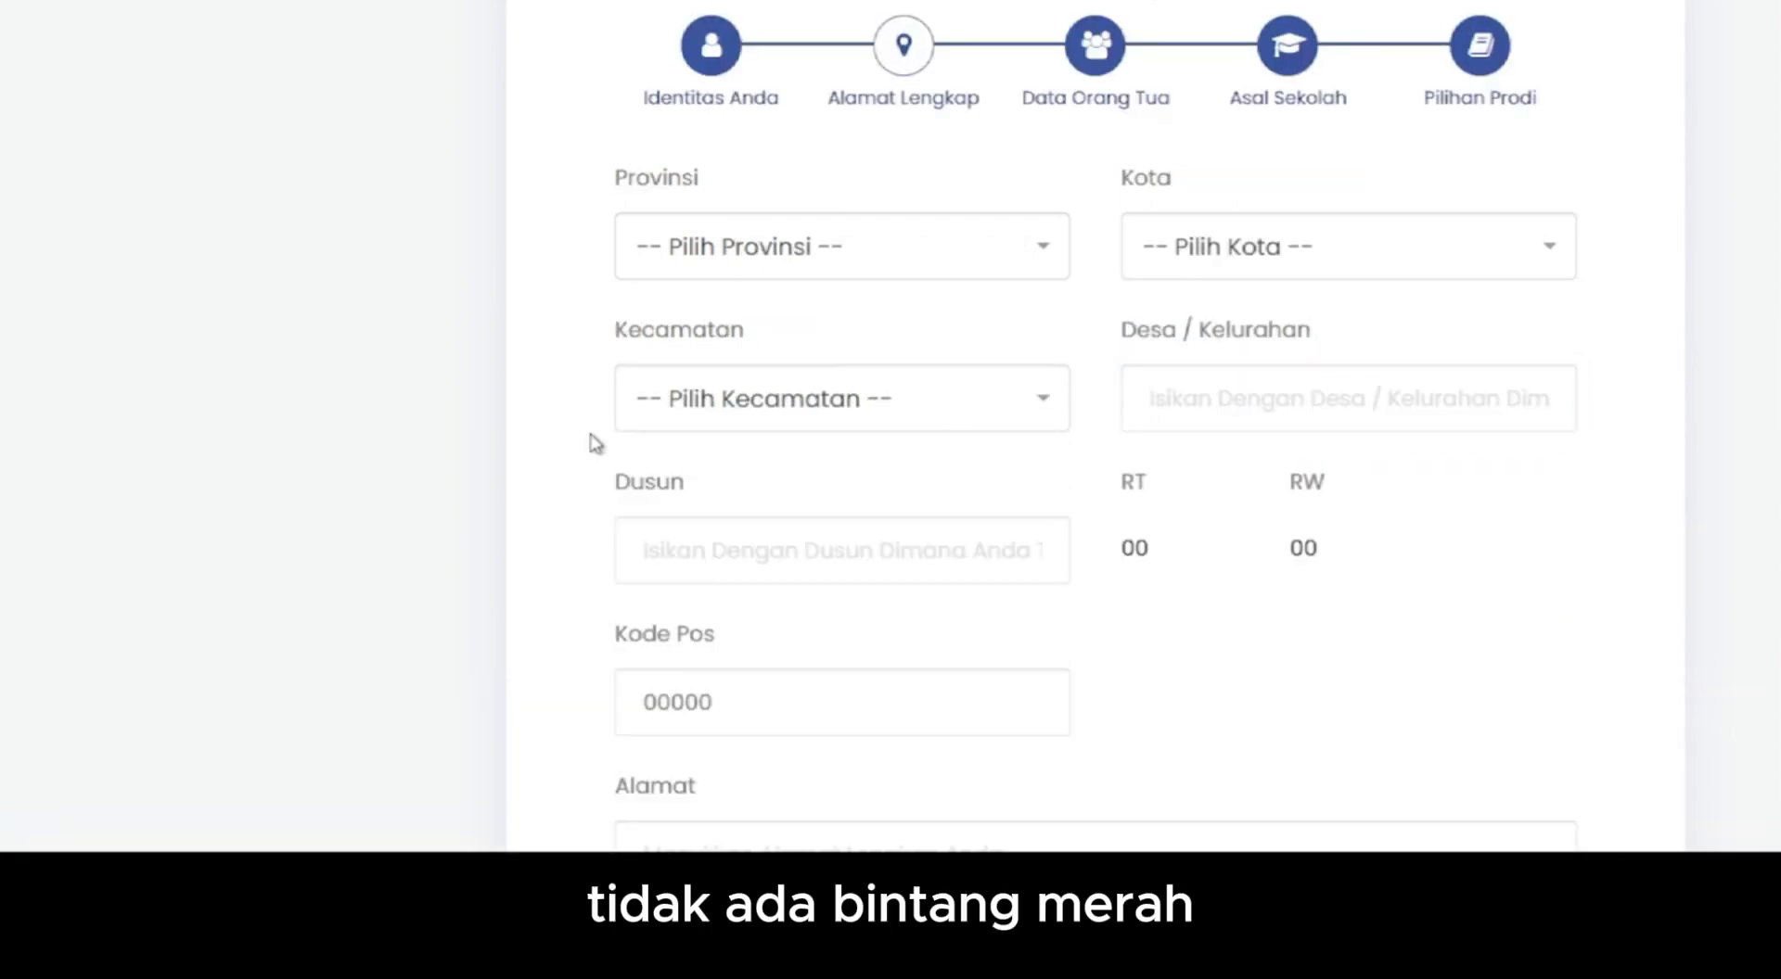
- Select province DKI JAKARTA, city KOTA JAKARTA TIMUR and district JATINEGARA
scroll(593, 441, up, 3)
click(993, 469)
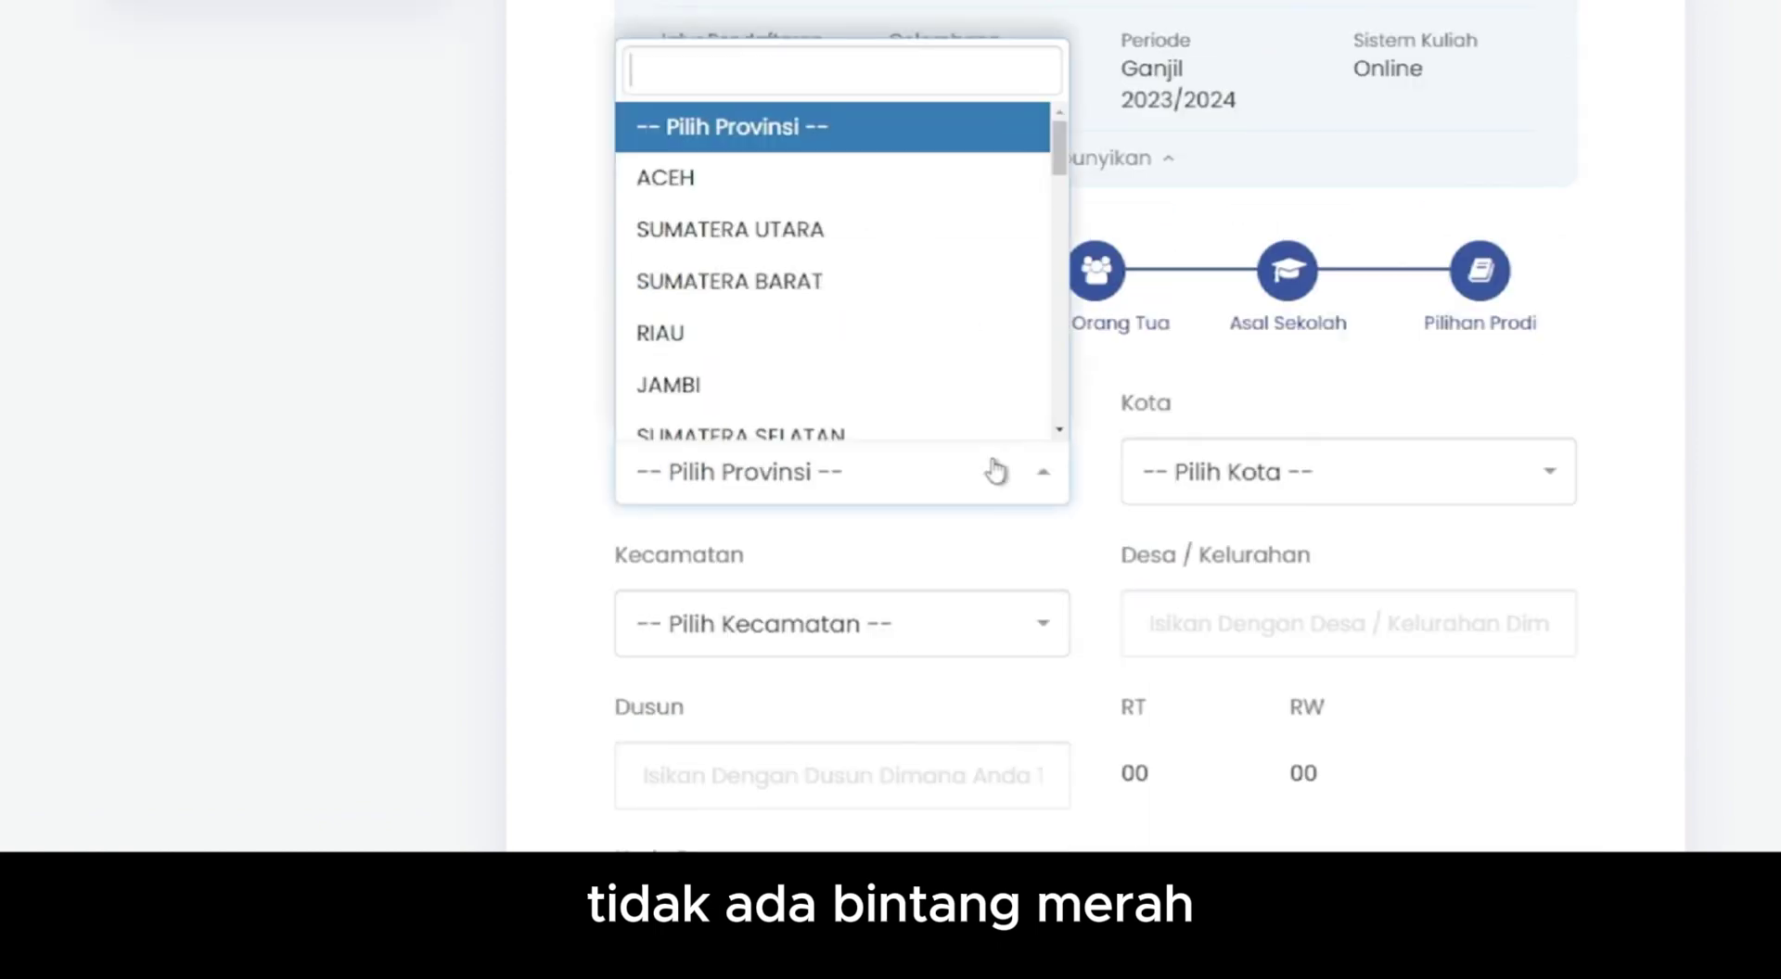
text(DK)
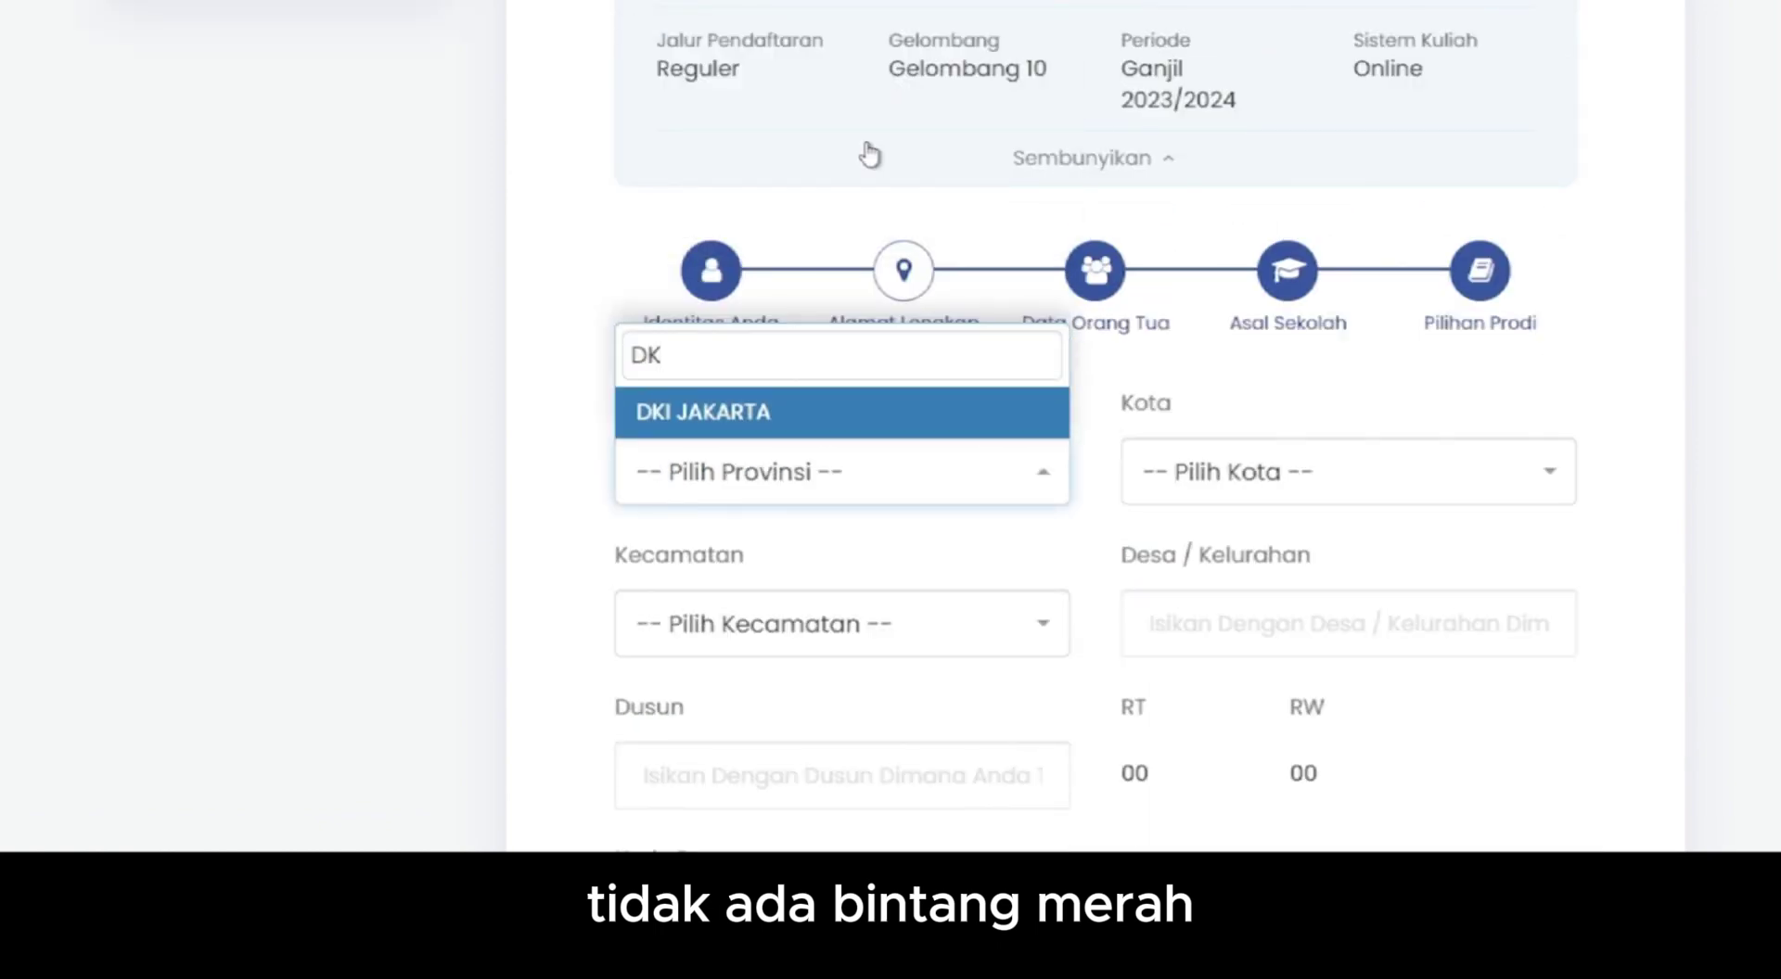
click(847, 419)
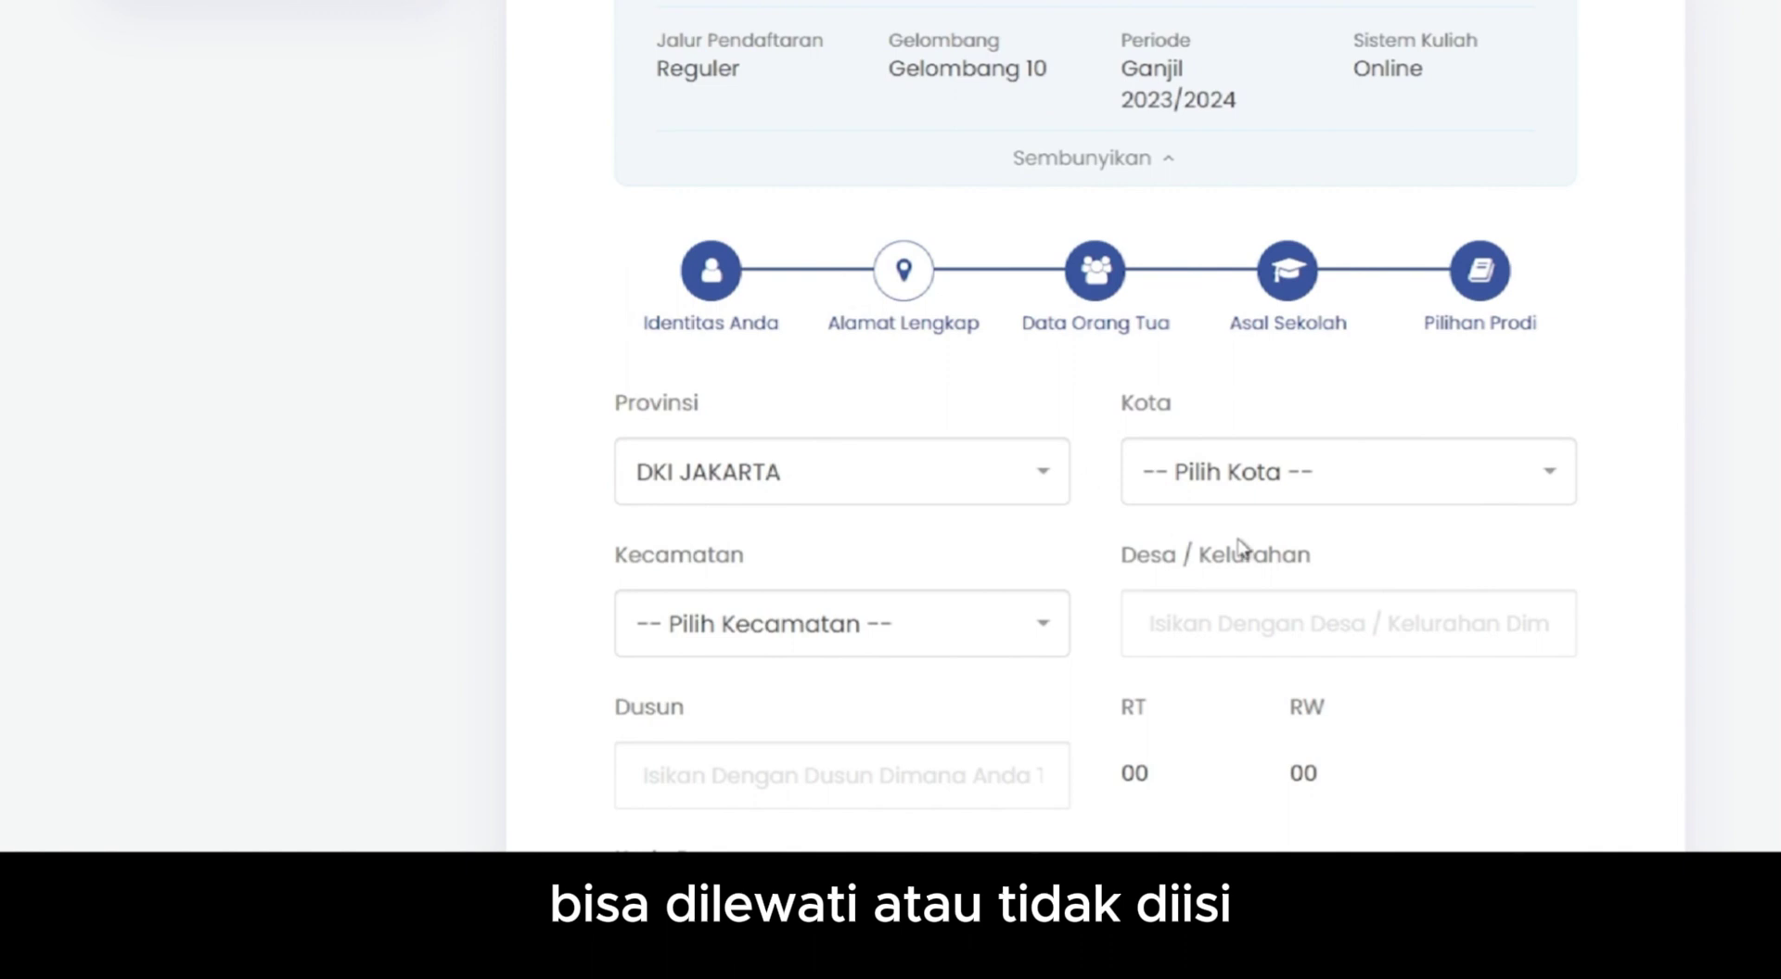
click(1229, 501)
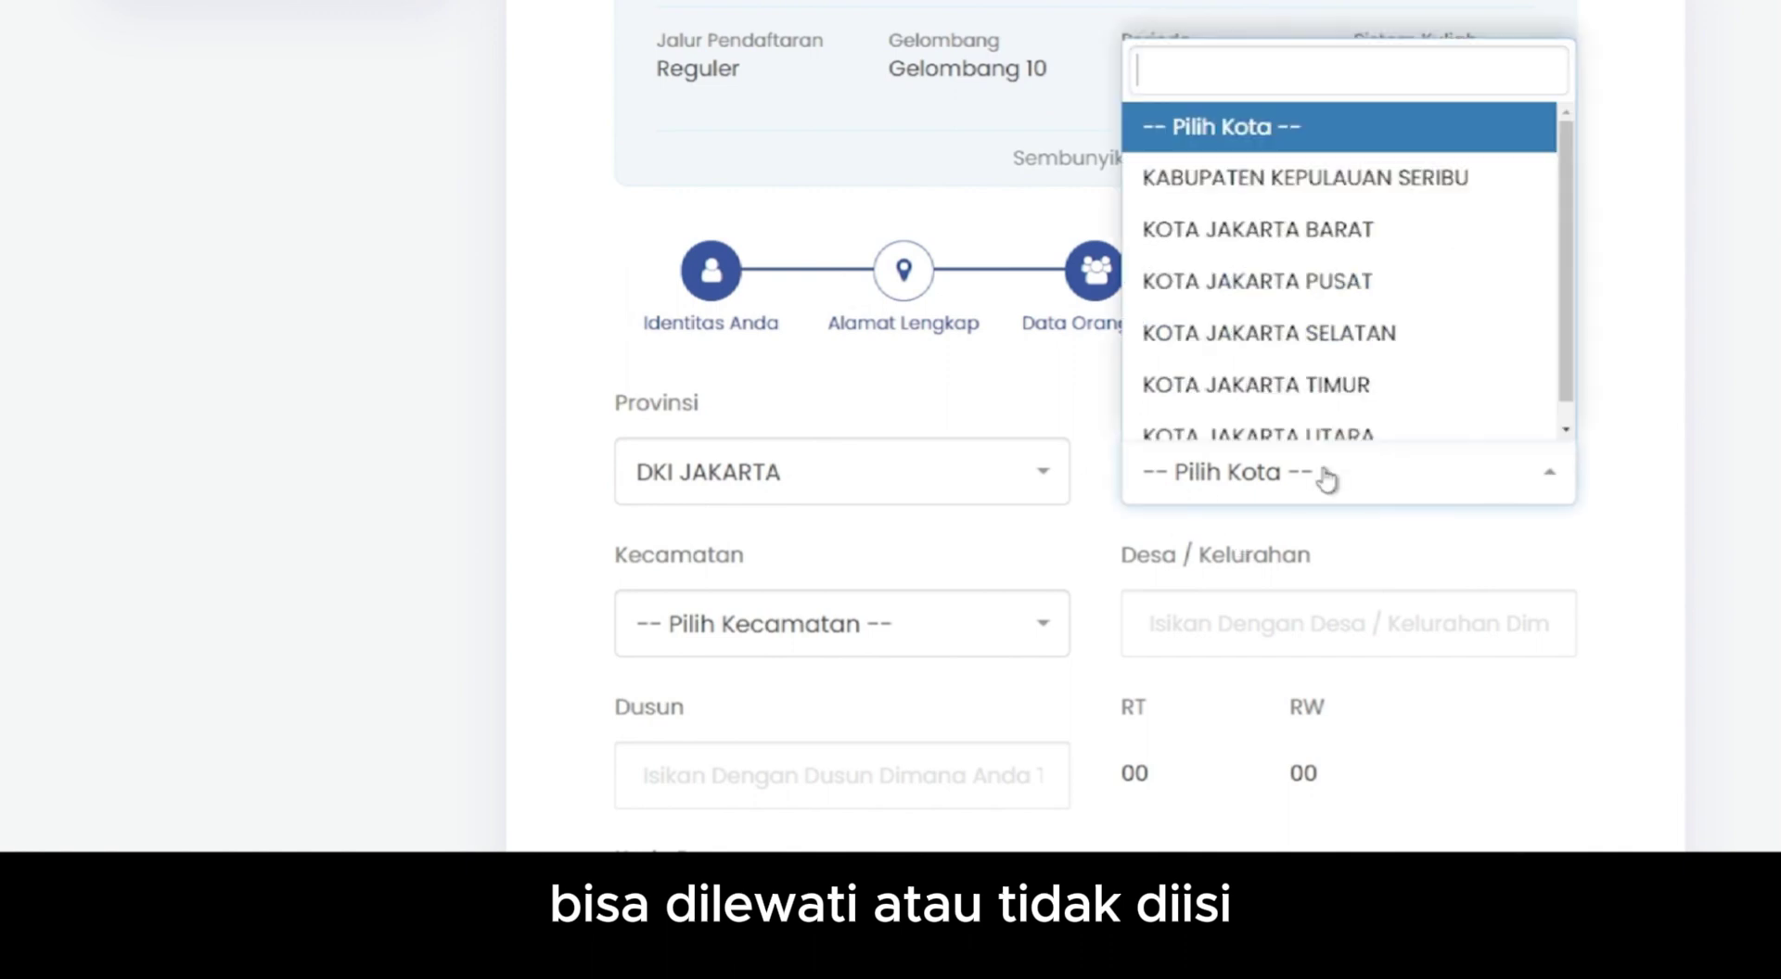
click(1337, 385)
scroll(910, 318, down, 3)
click(906, 303)
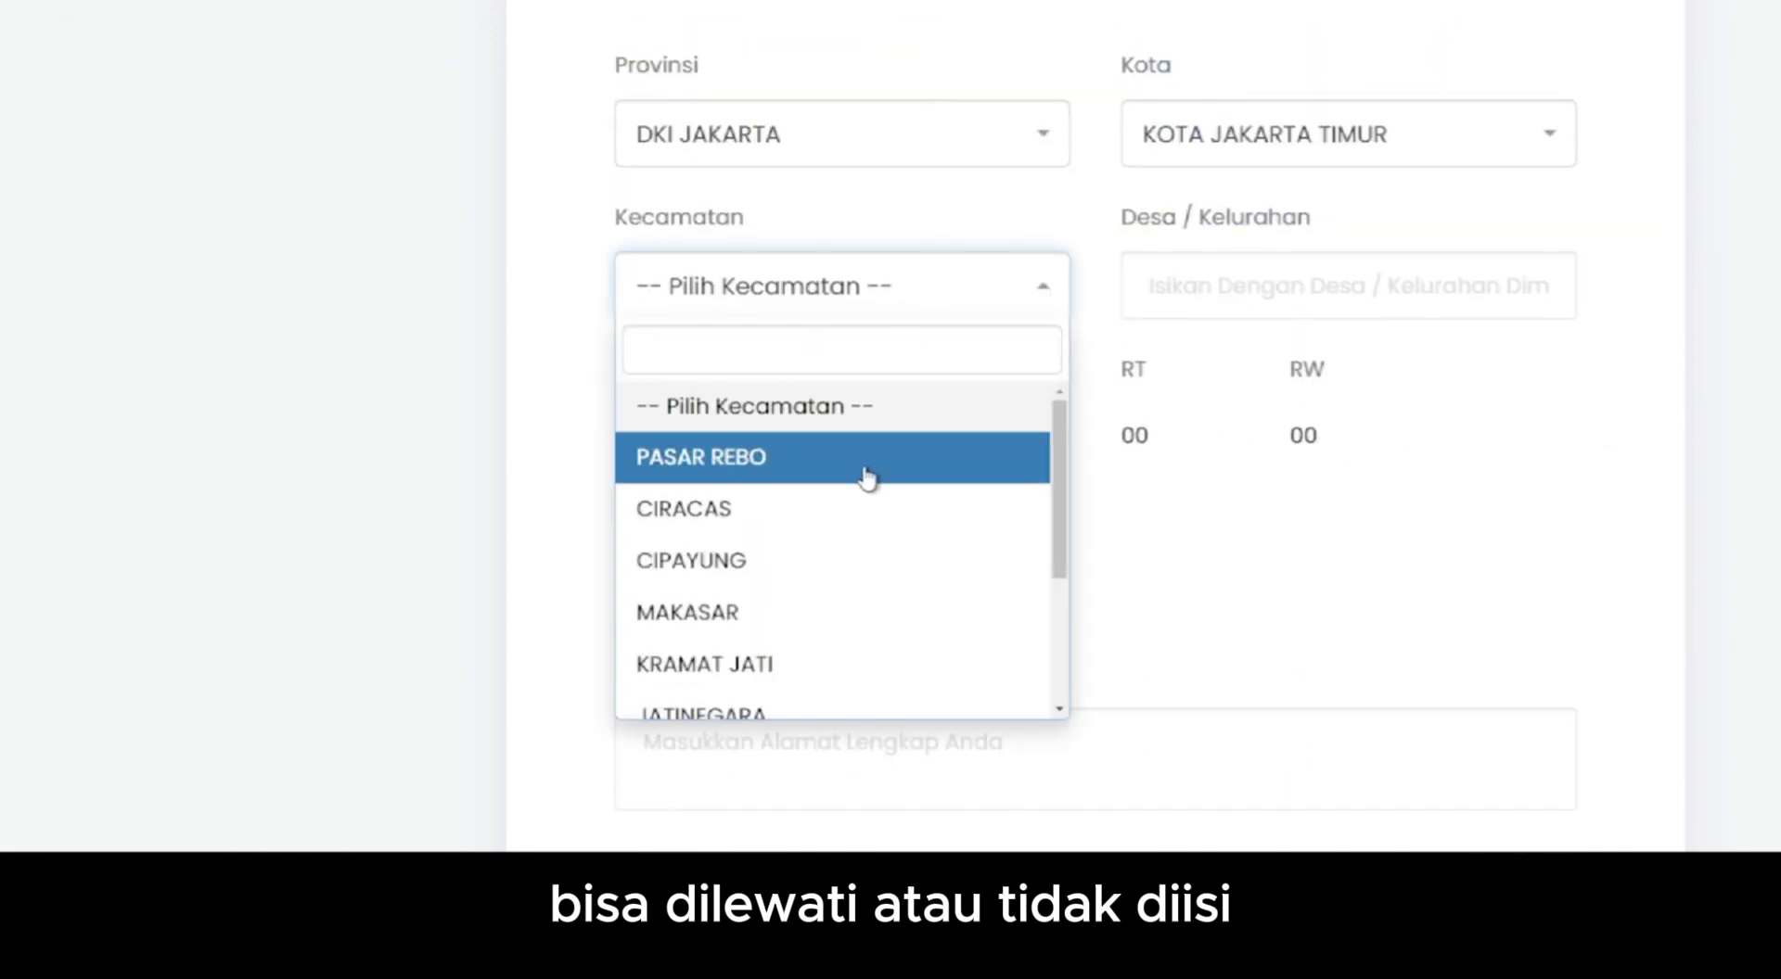
click(857, 707)
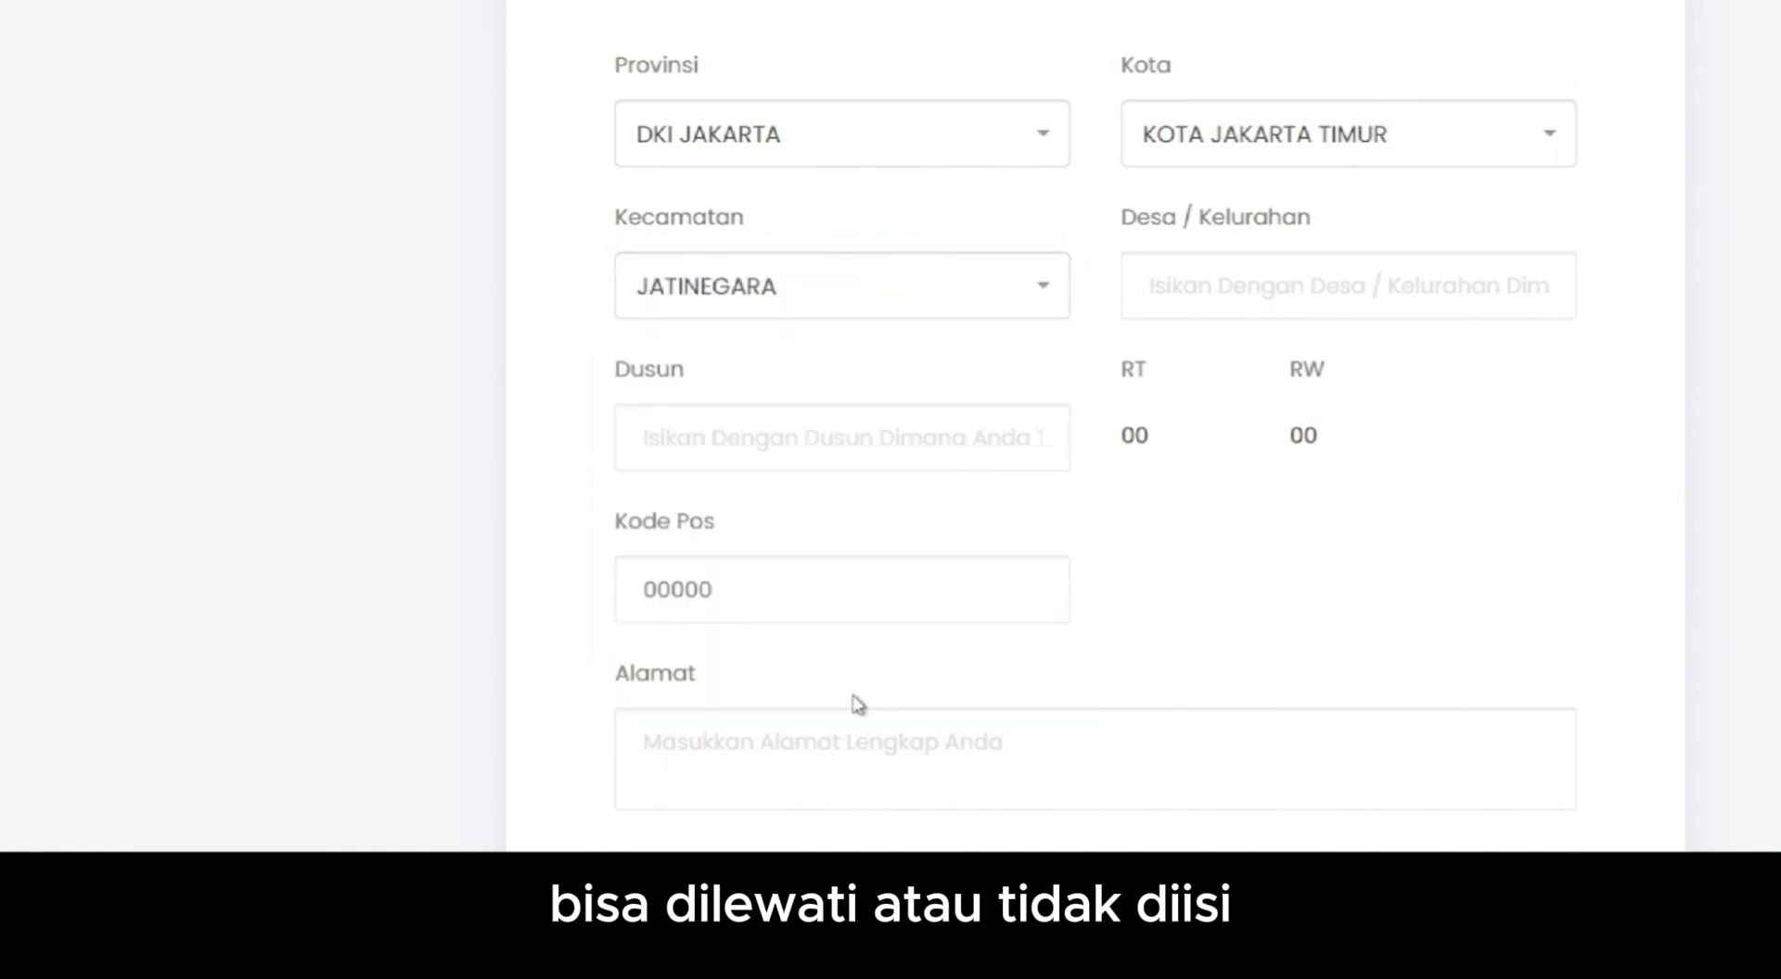
- Enter village CIPINANG MUARA, the postcode, and begin the full street address
click(1318, 295)
text(CIPINAN)
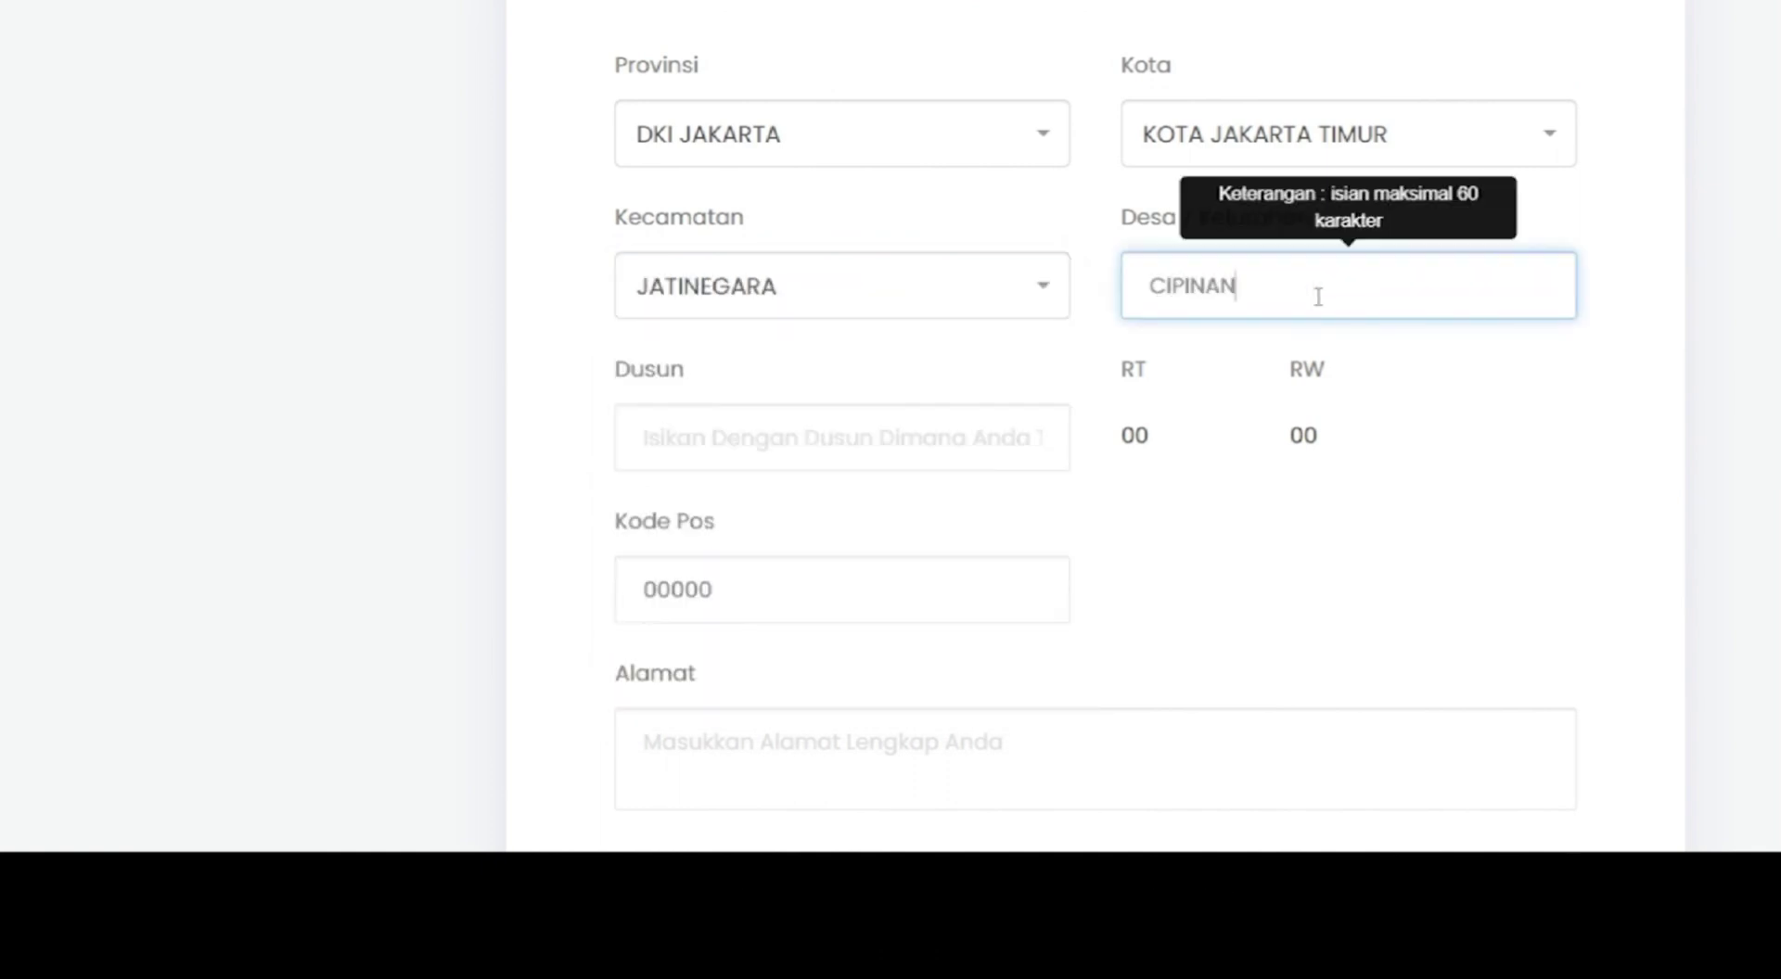
text(G MUARA)
click(623, 593)
text(13420)
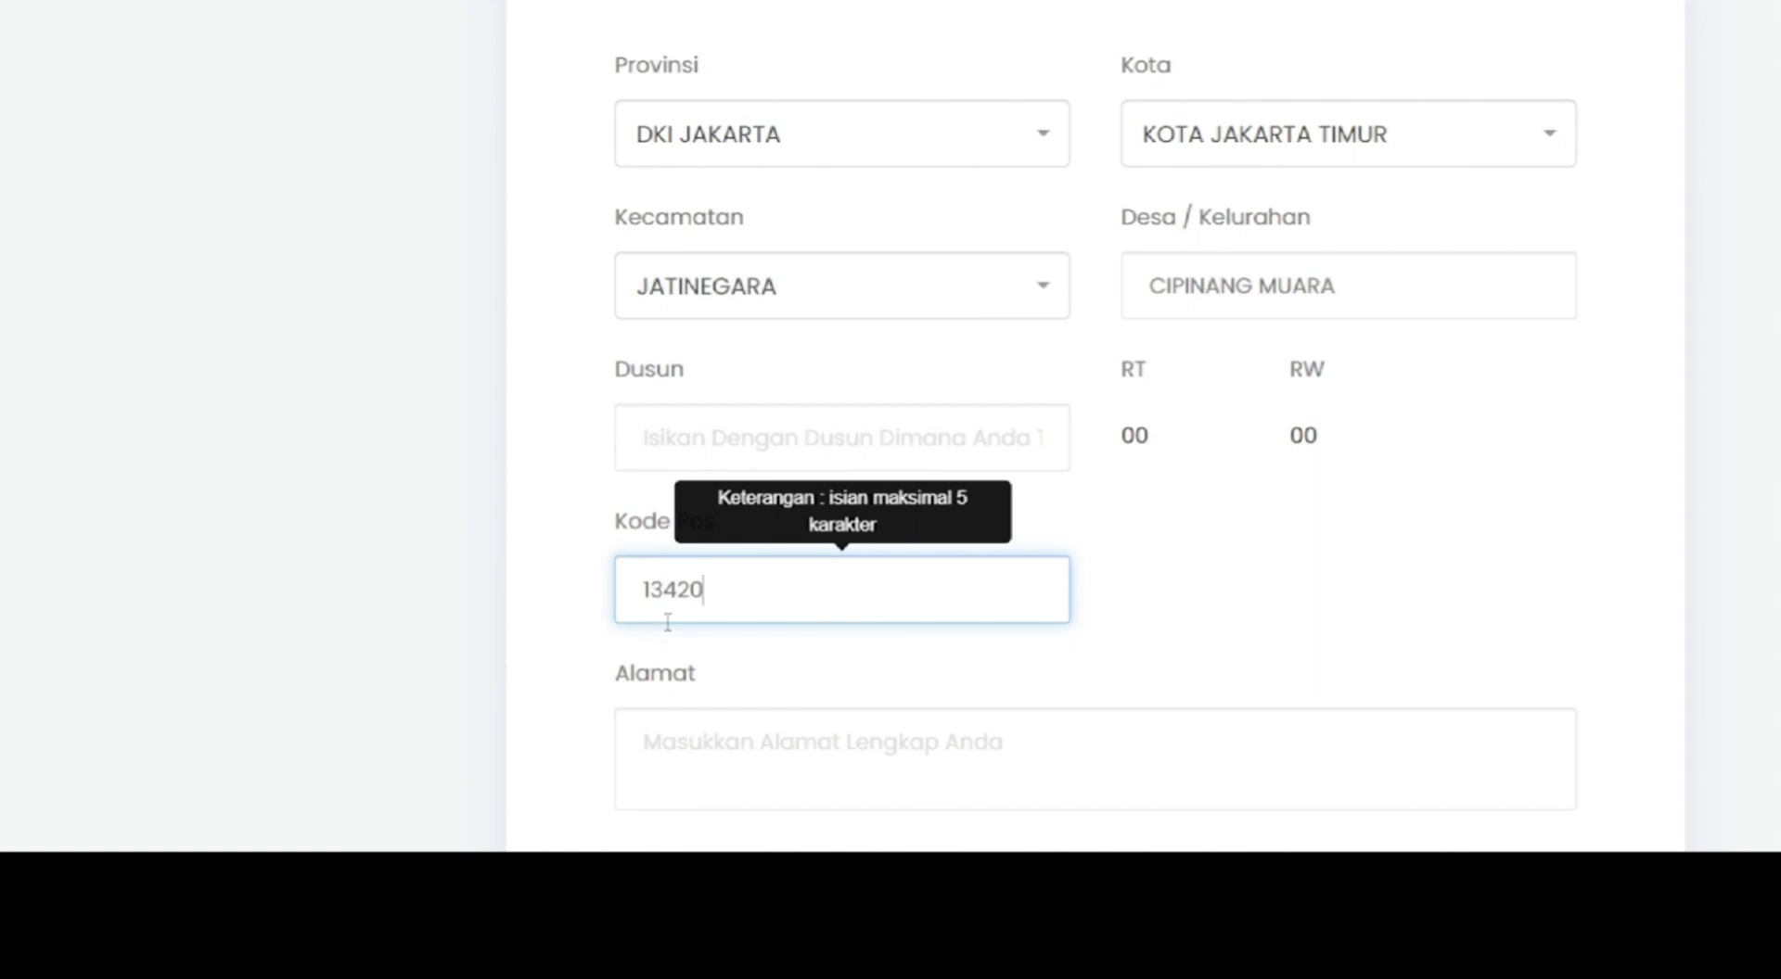
click(906, 747)
scroll(906, 747, down, 3)
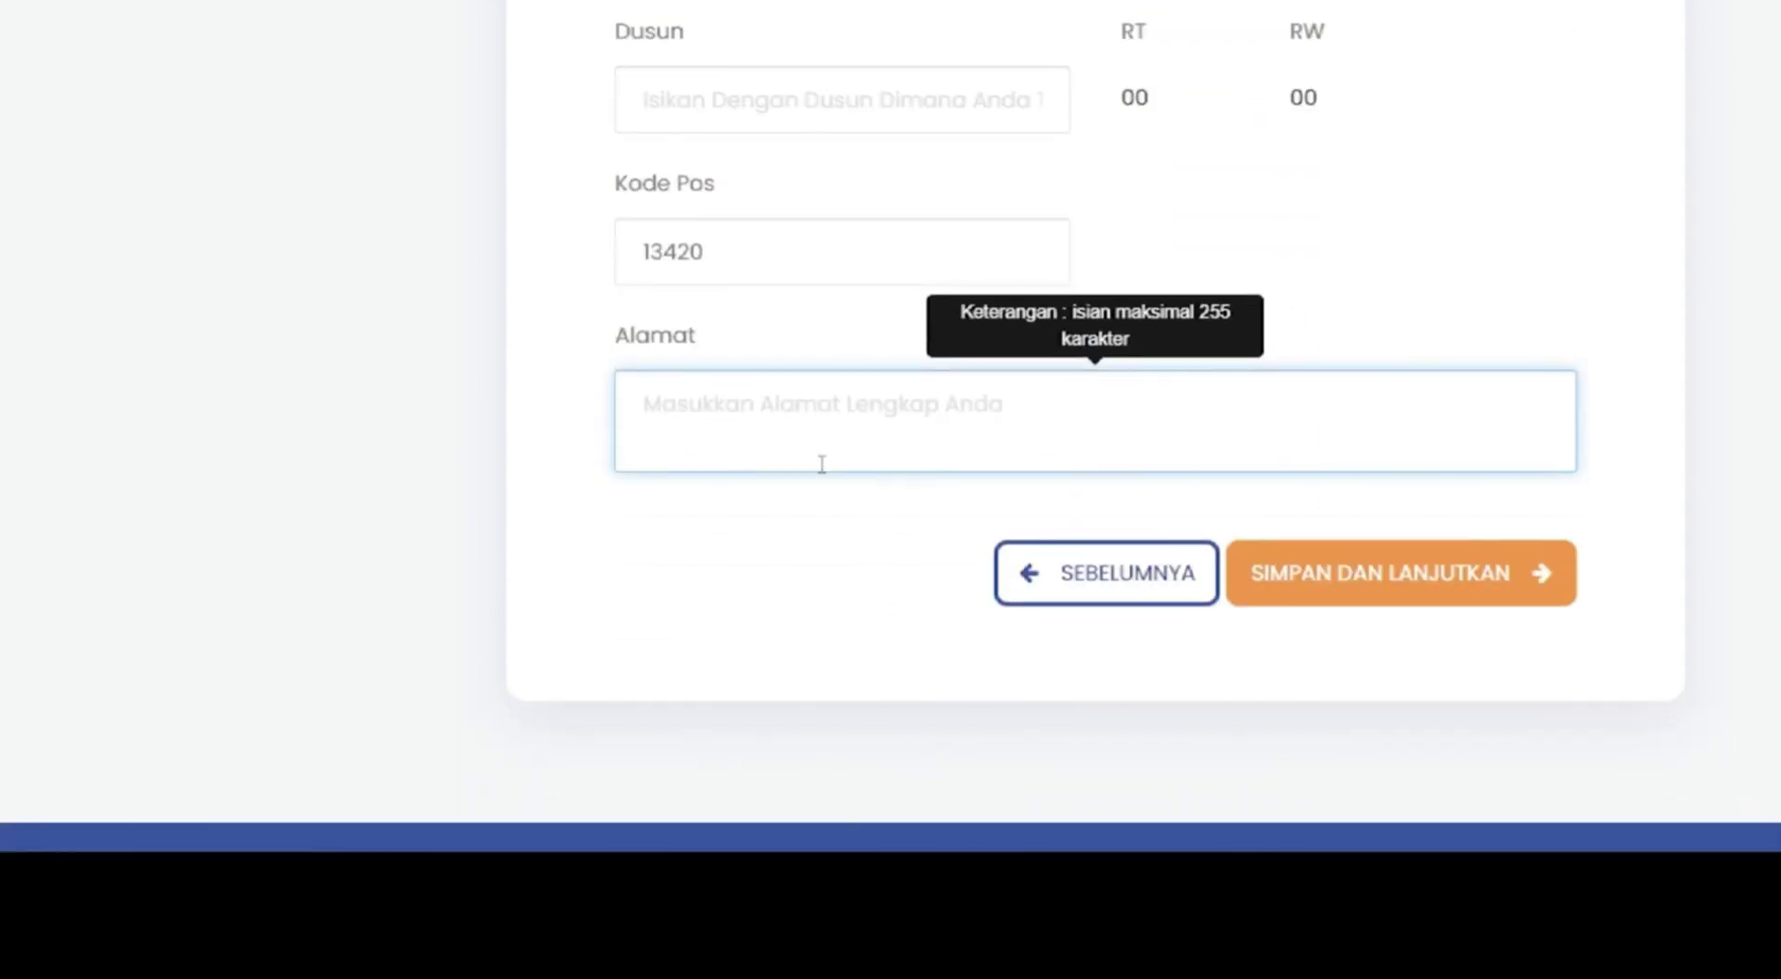
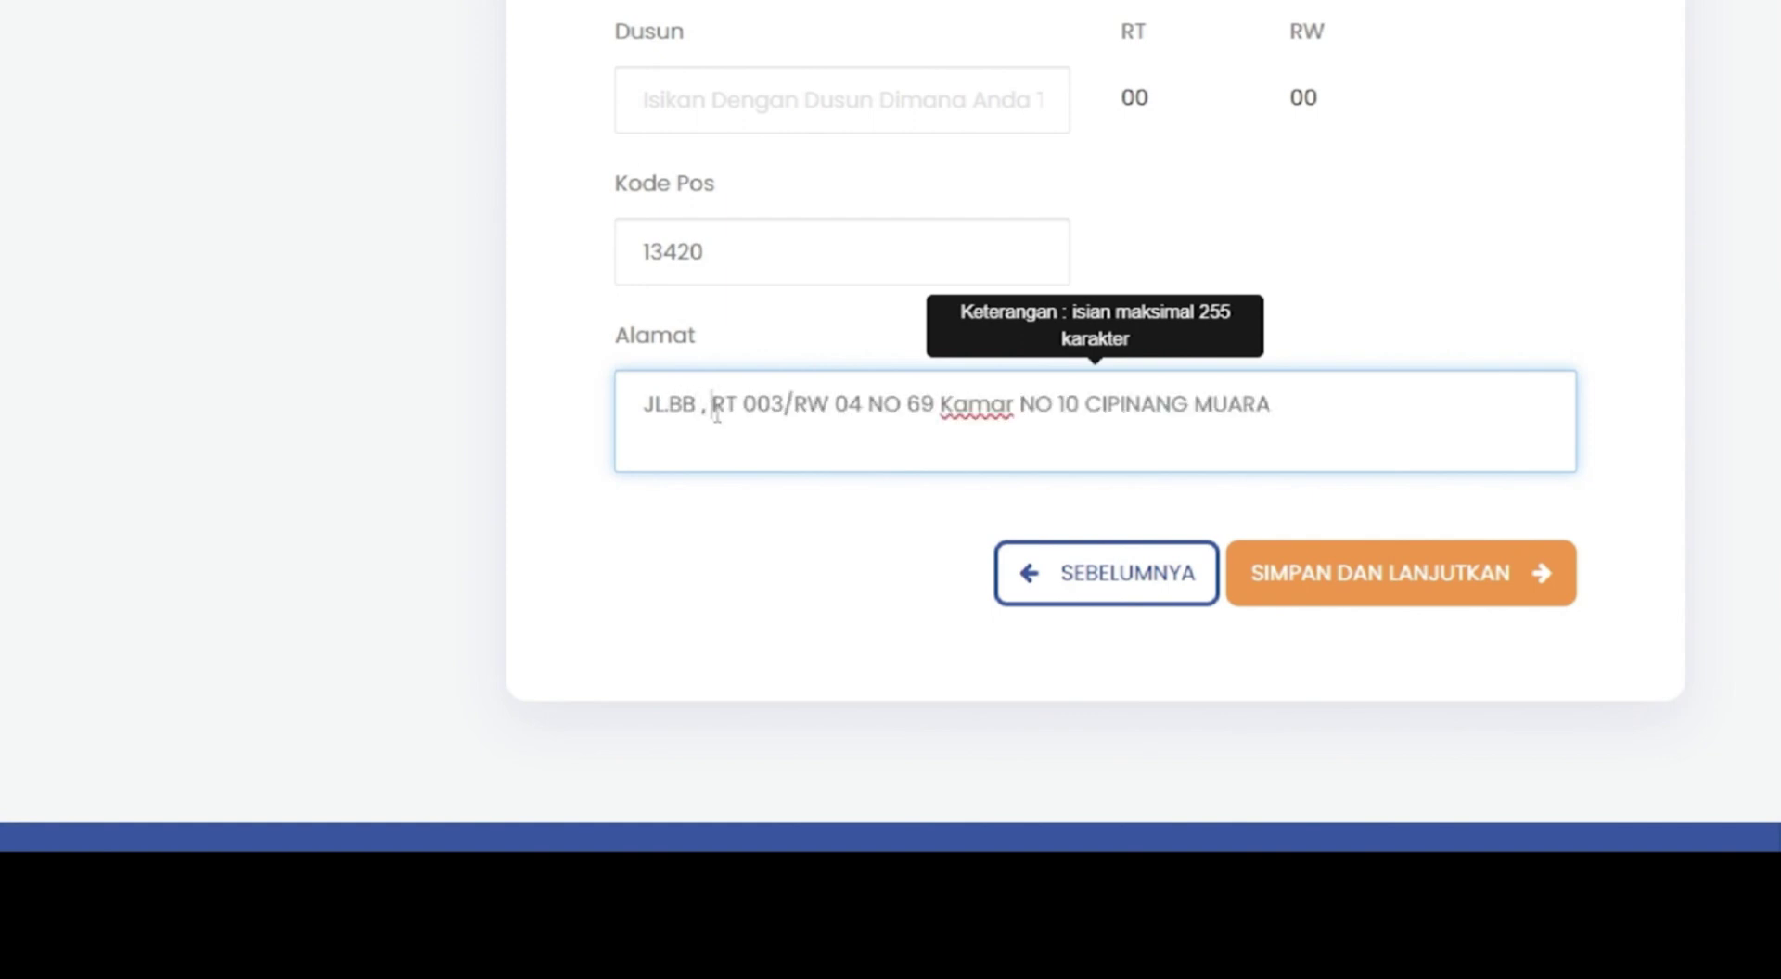
click(1322, 404)
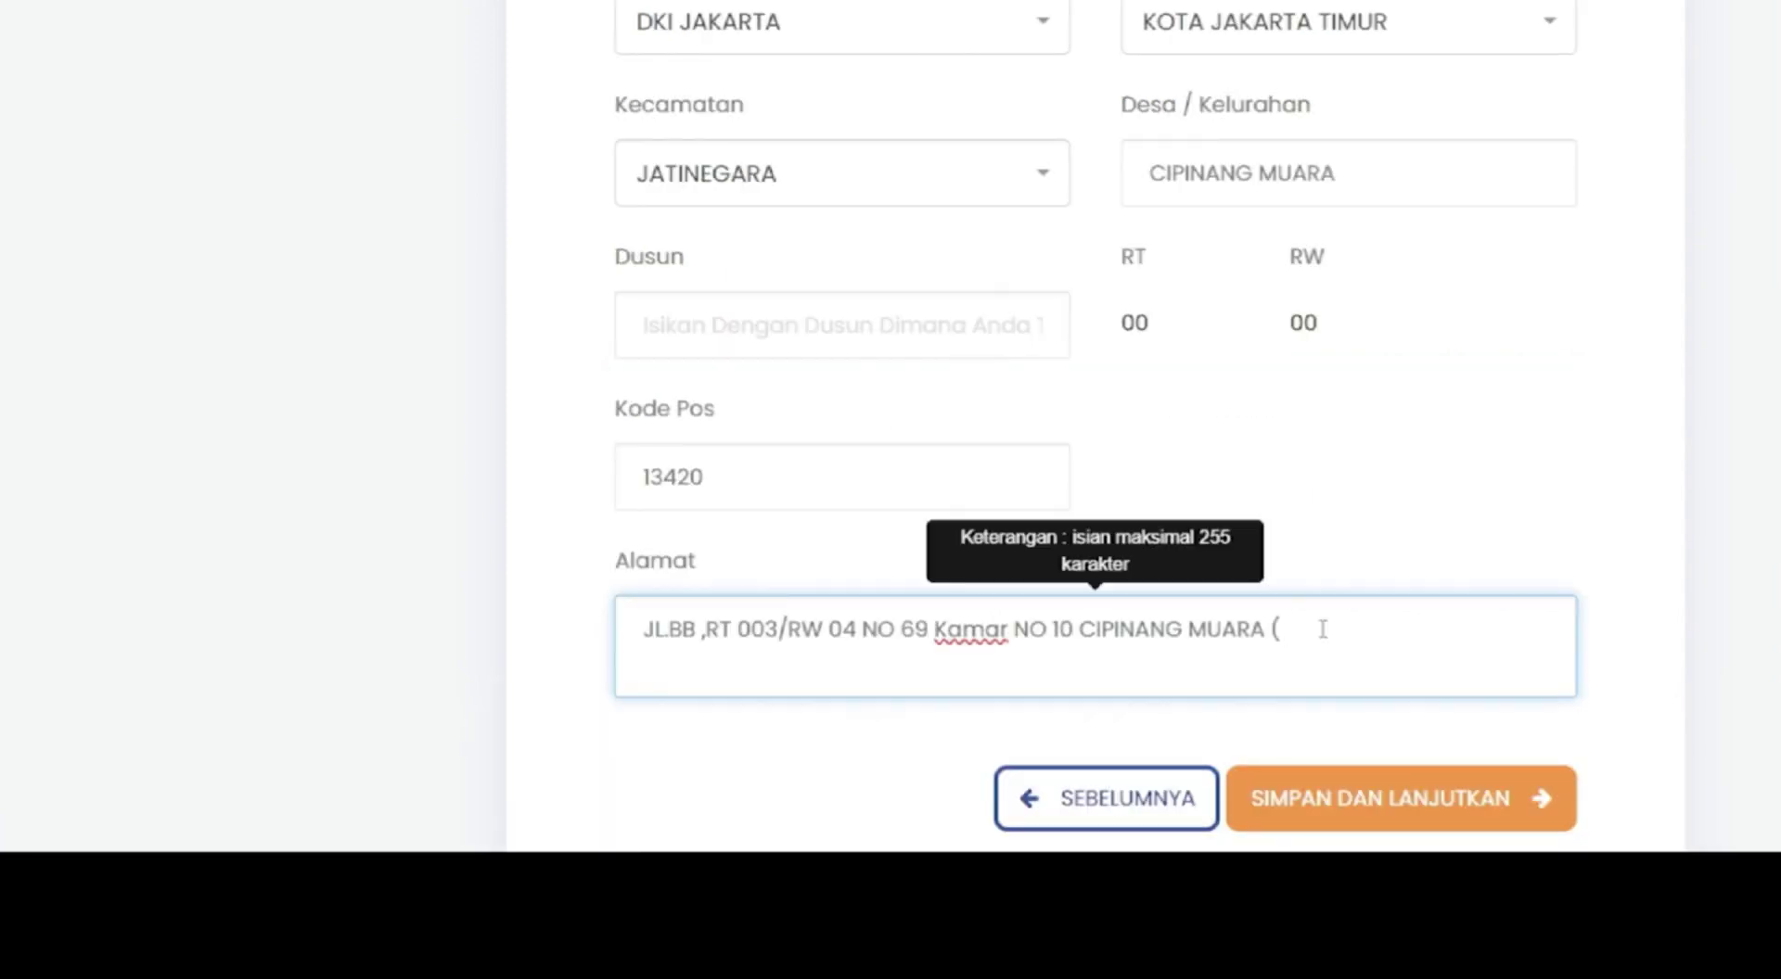
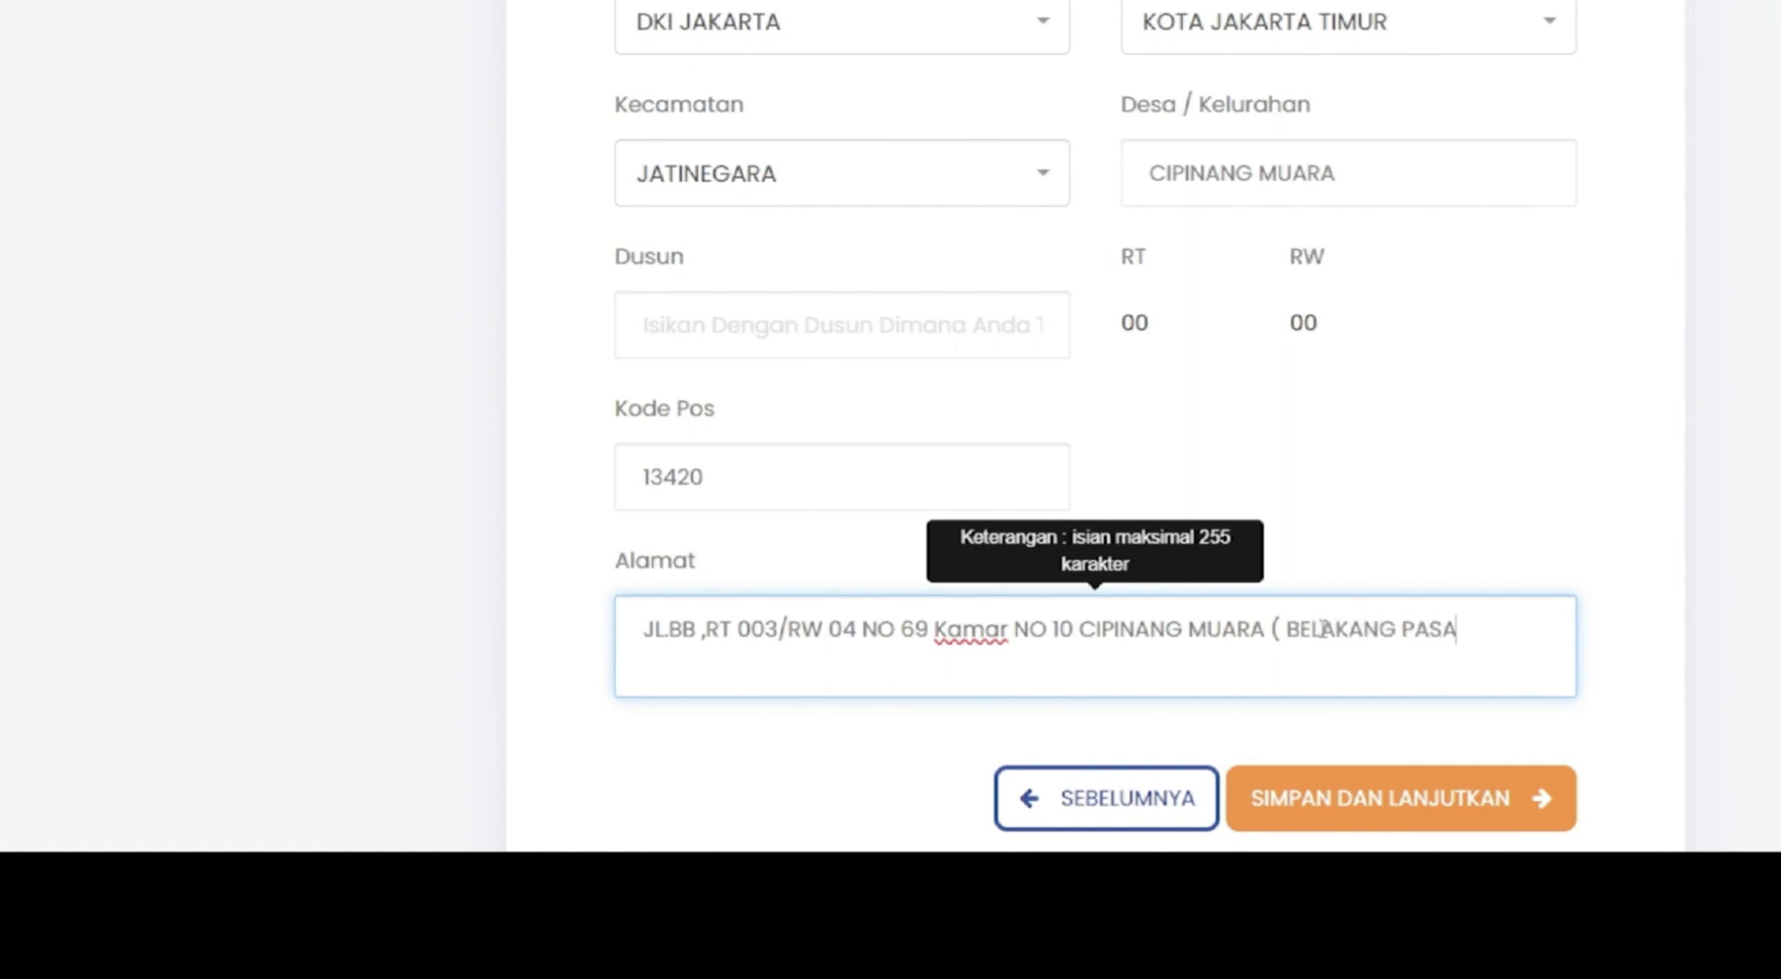
- Save the address step and enter the mother's maiden name on Data Orang Tua
scroll(1298, 613, down, 3)
click(1400, 582)
click(709, 346)
text(MU)
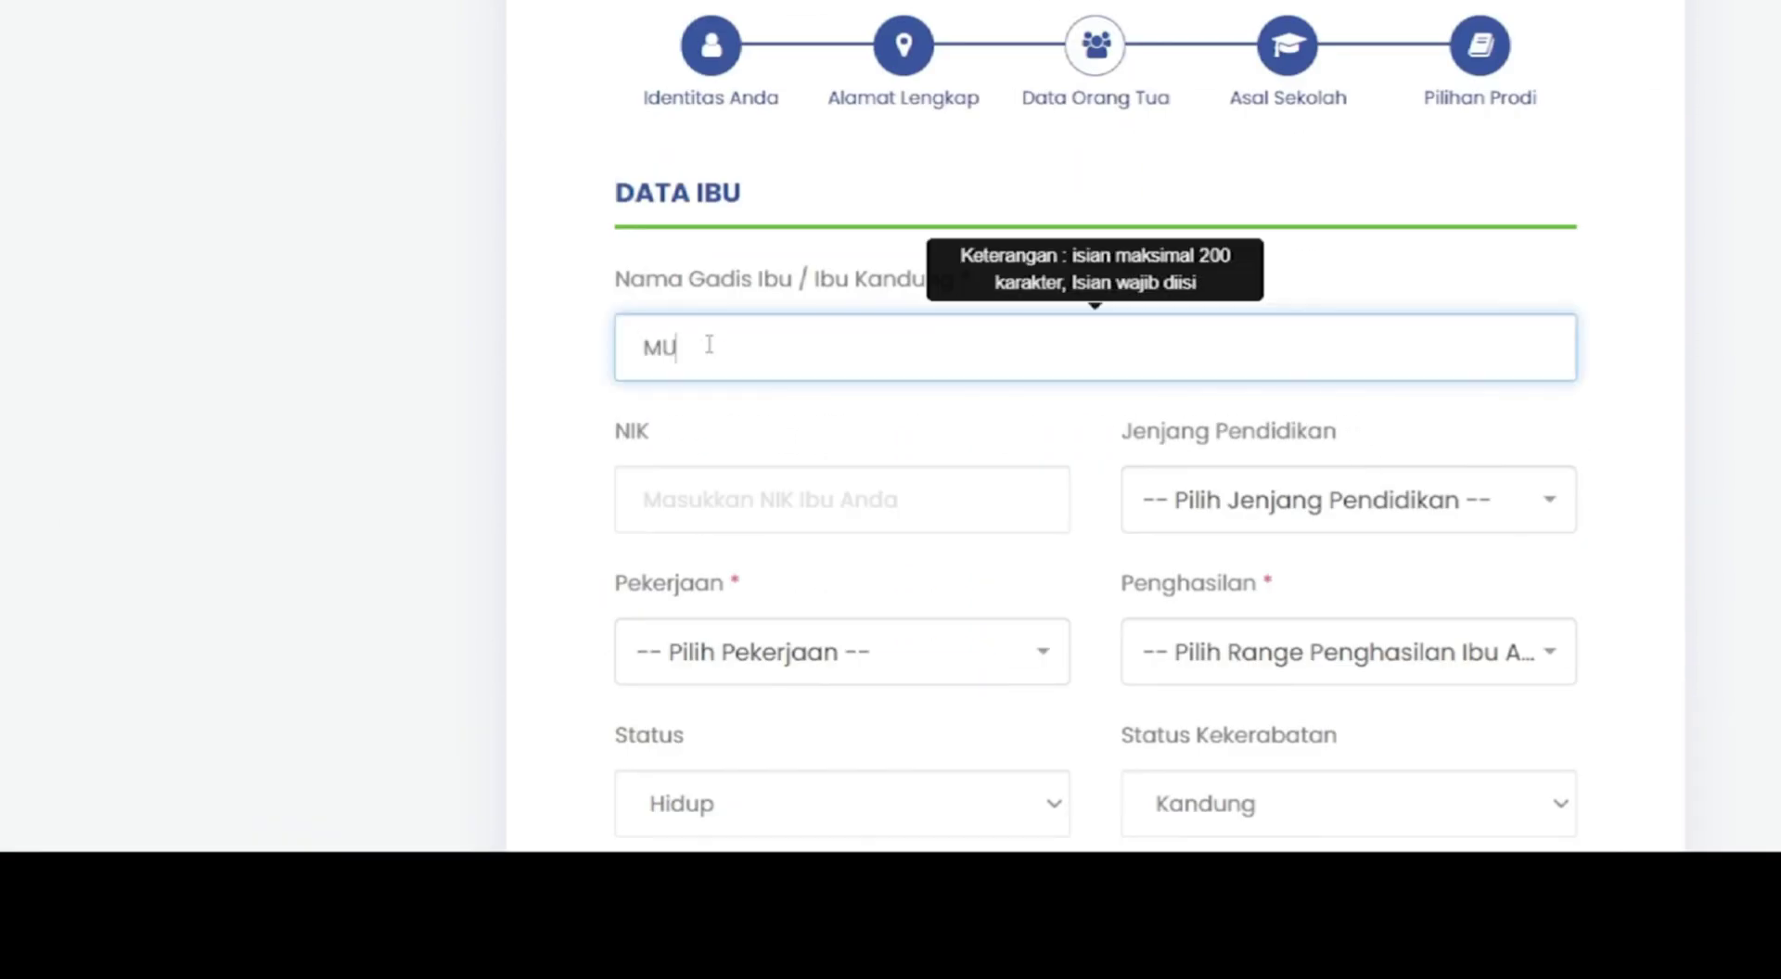
text(TIROH)
- Set the mother's occupation to Pedagang, education to SD - Sekolah Dasar, income to <1juta
click(834, 652)
scroll(882, 482, down, 3)
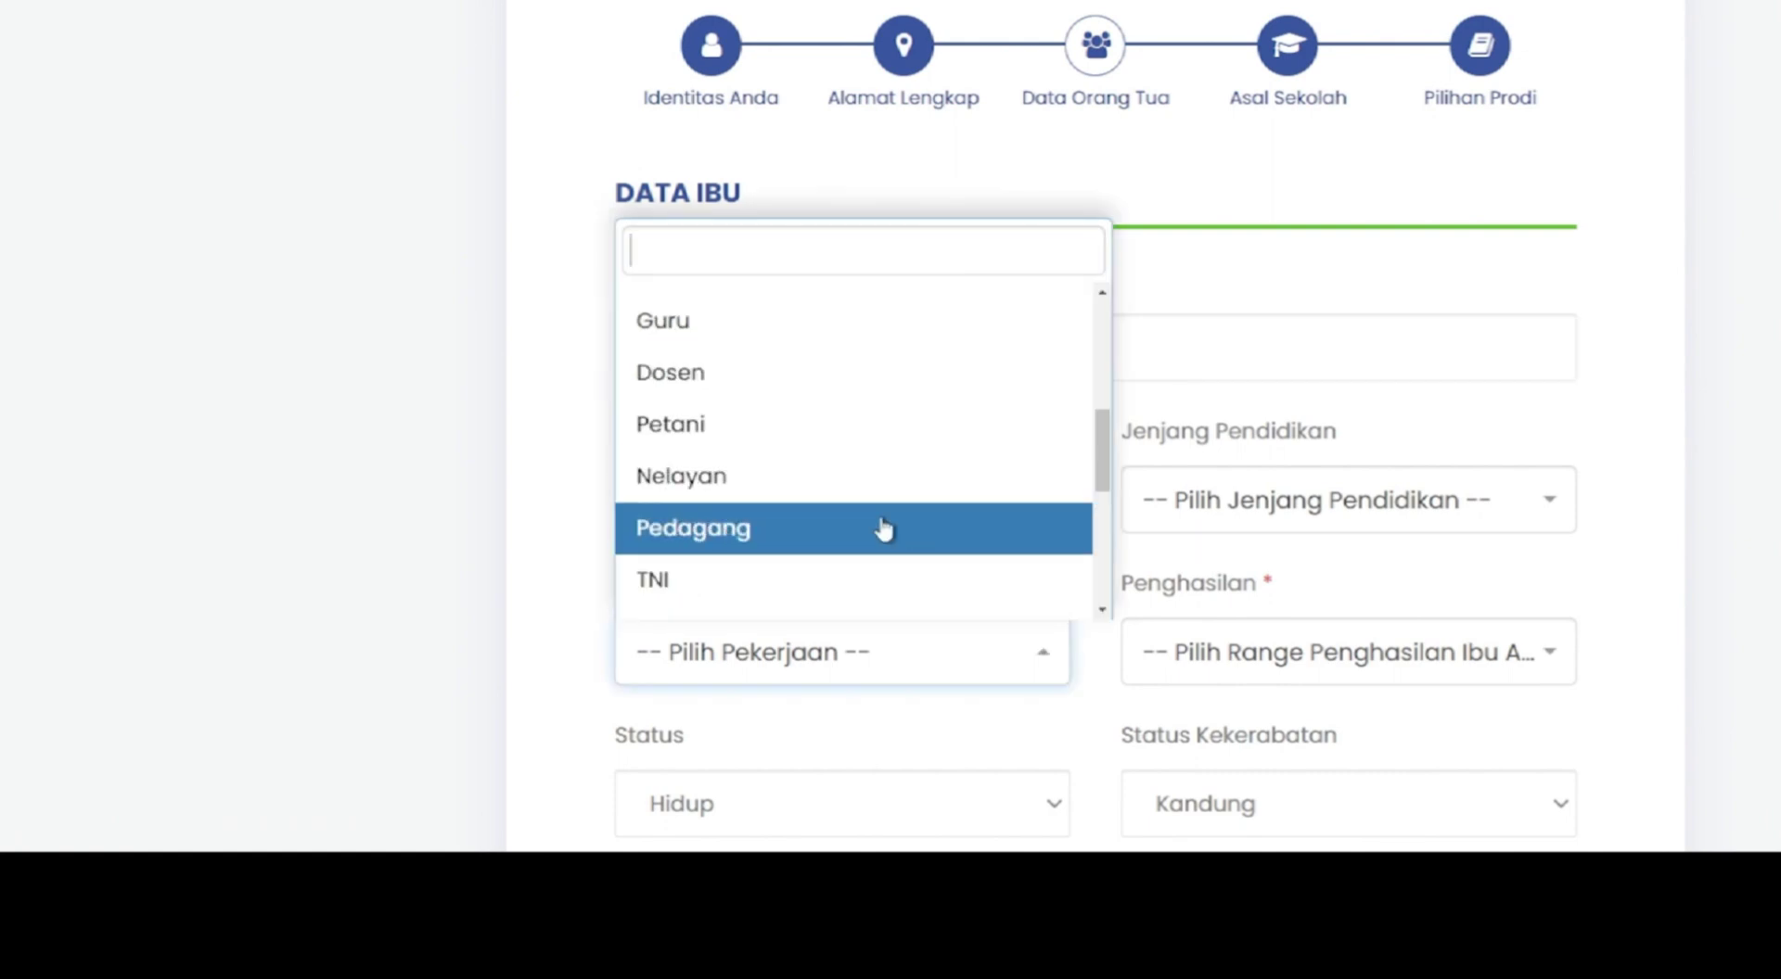
click(882, 525)
scroll(1206, 557, down, 1)
click(1335, 388)
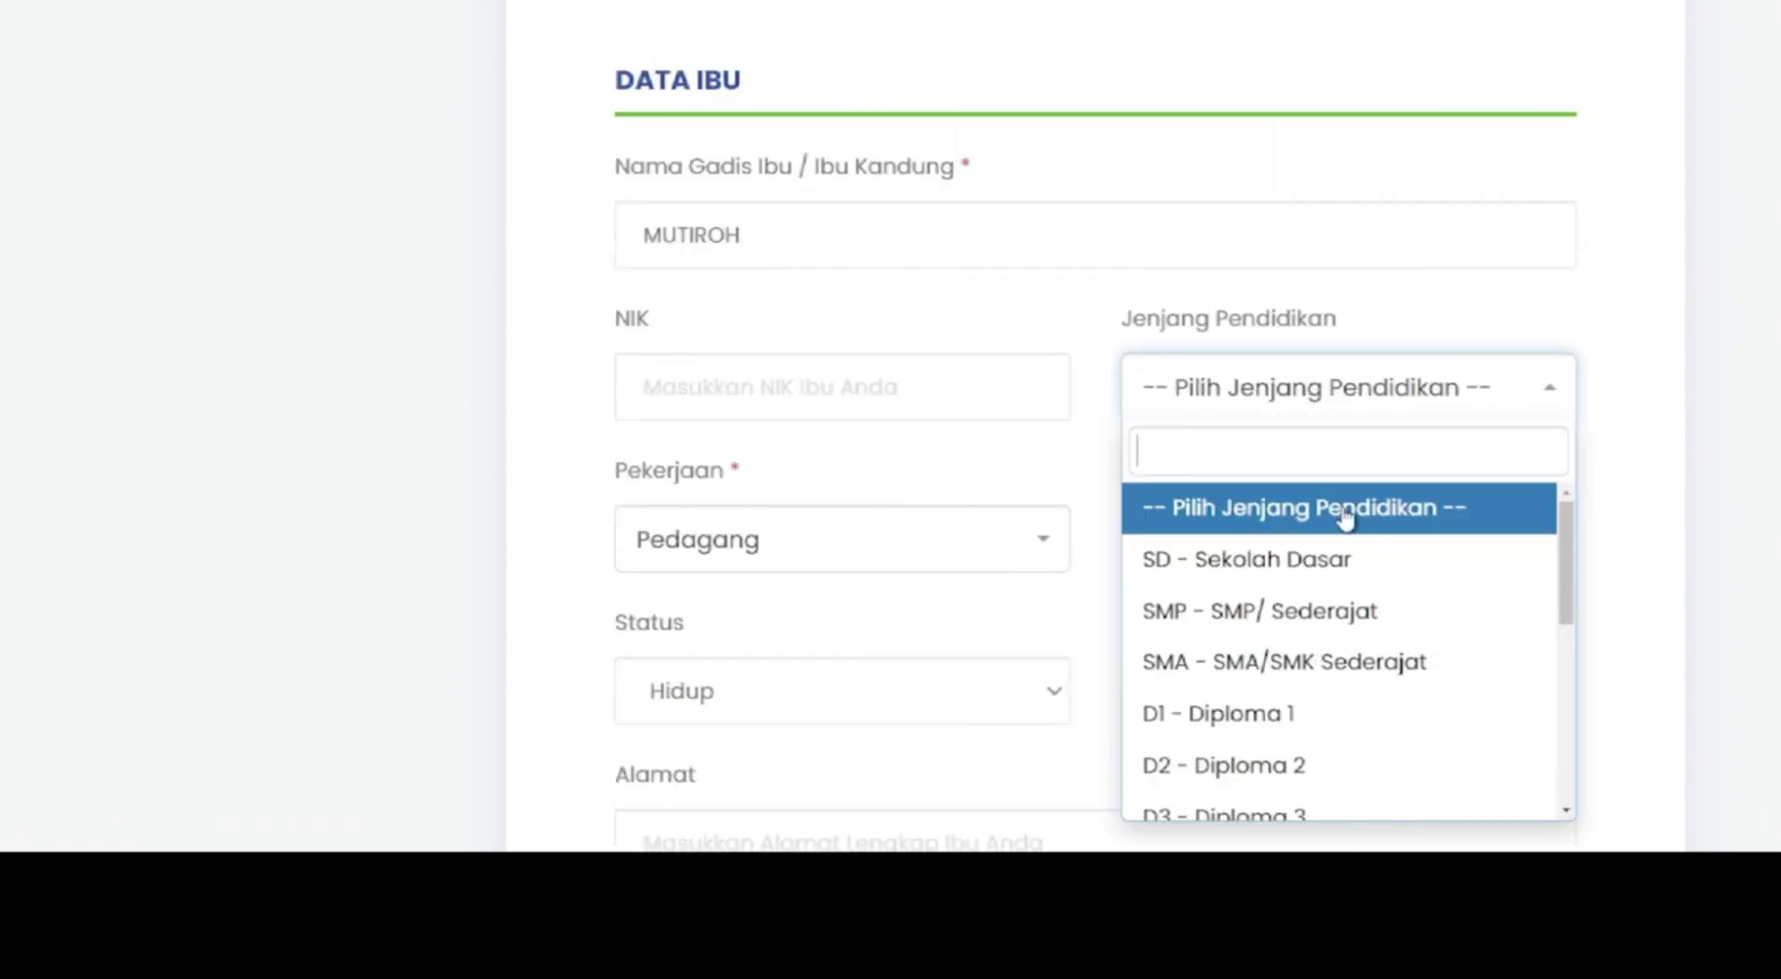
click(1347, 556)
scroll(1391, 417, down, 3)
click(1469, 329)
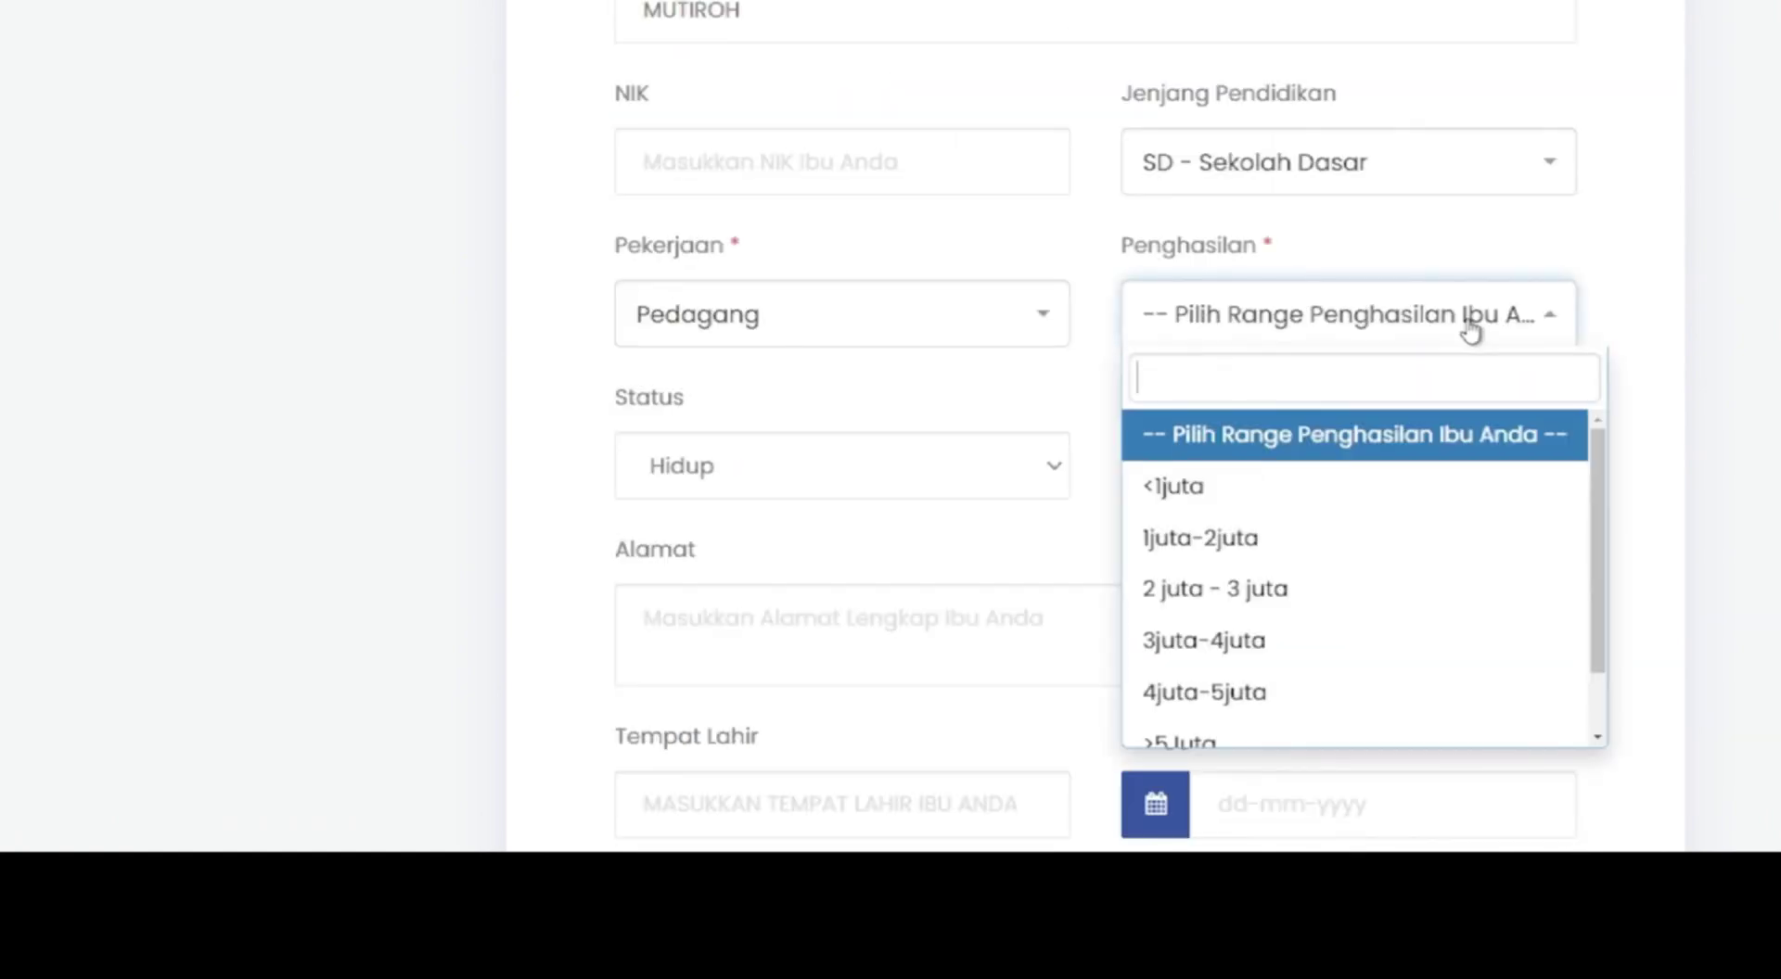
click(1388, 521)
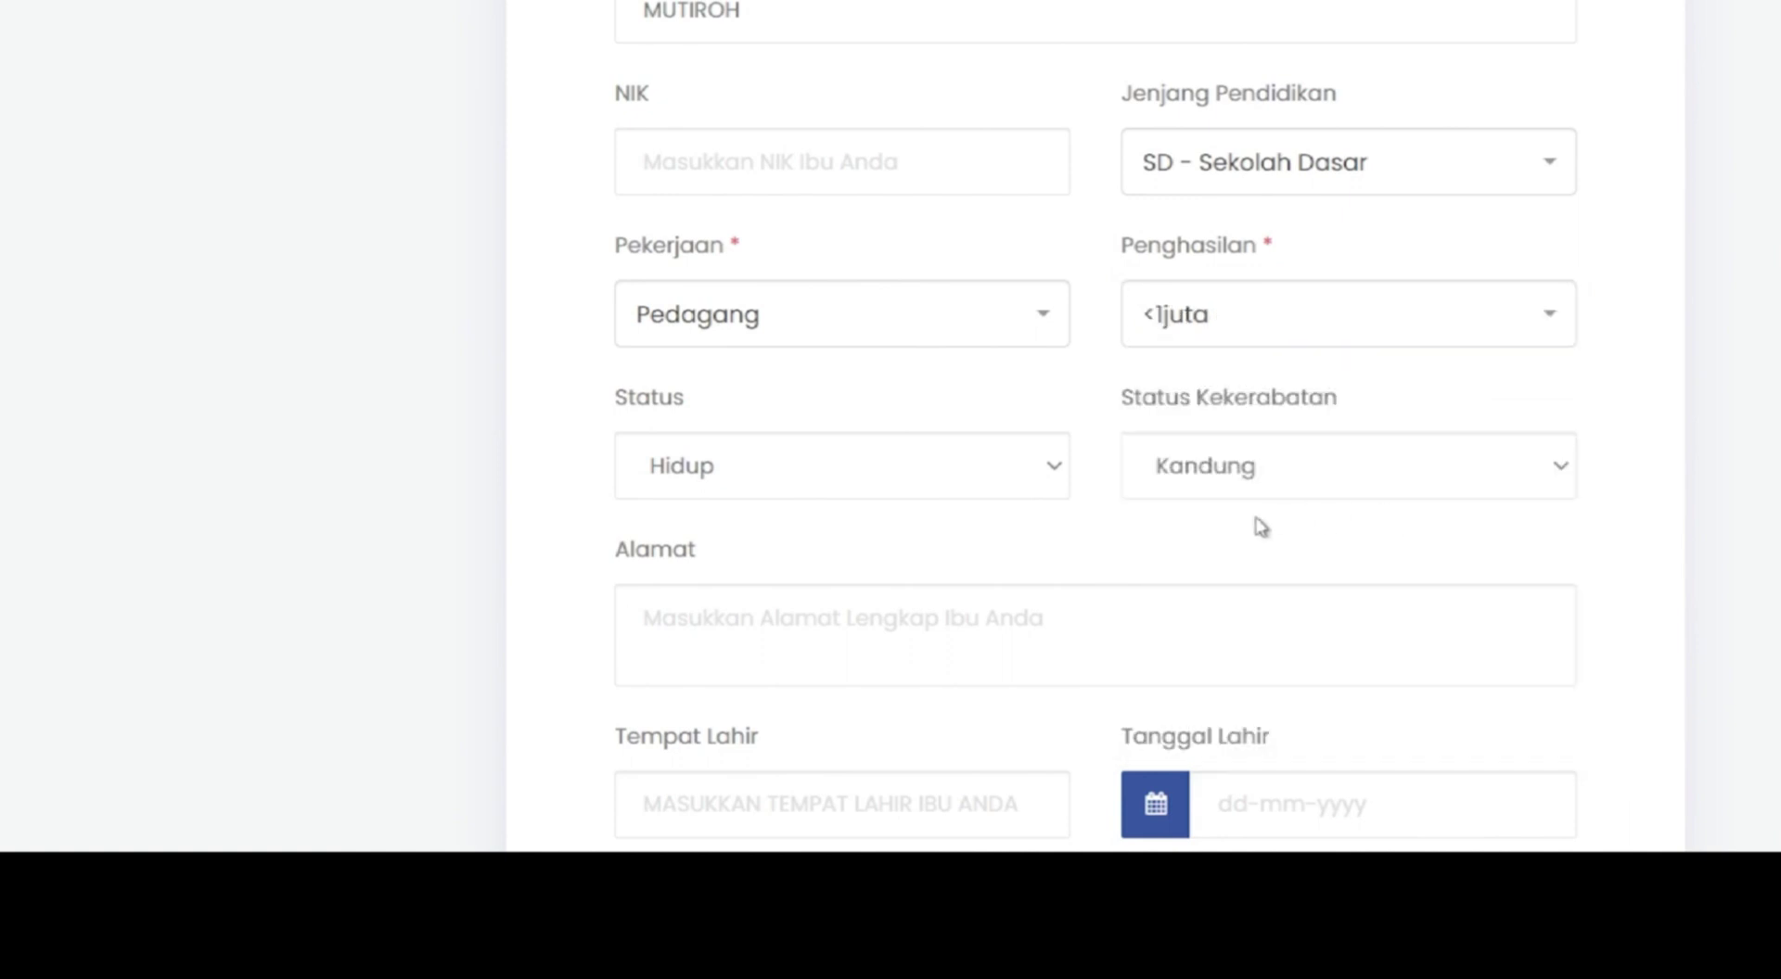
scroll(1216, 593, down, 9)
- Enter the father's name, occupation Pedagang and income 1juta-2juta, then save the parents' data
click(734, 537)
text(NURAJI)
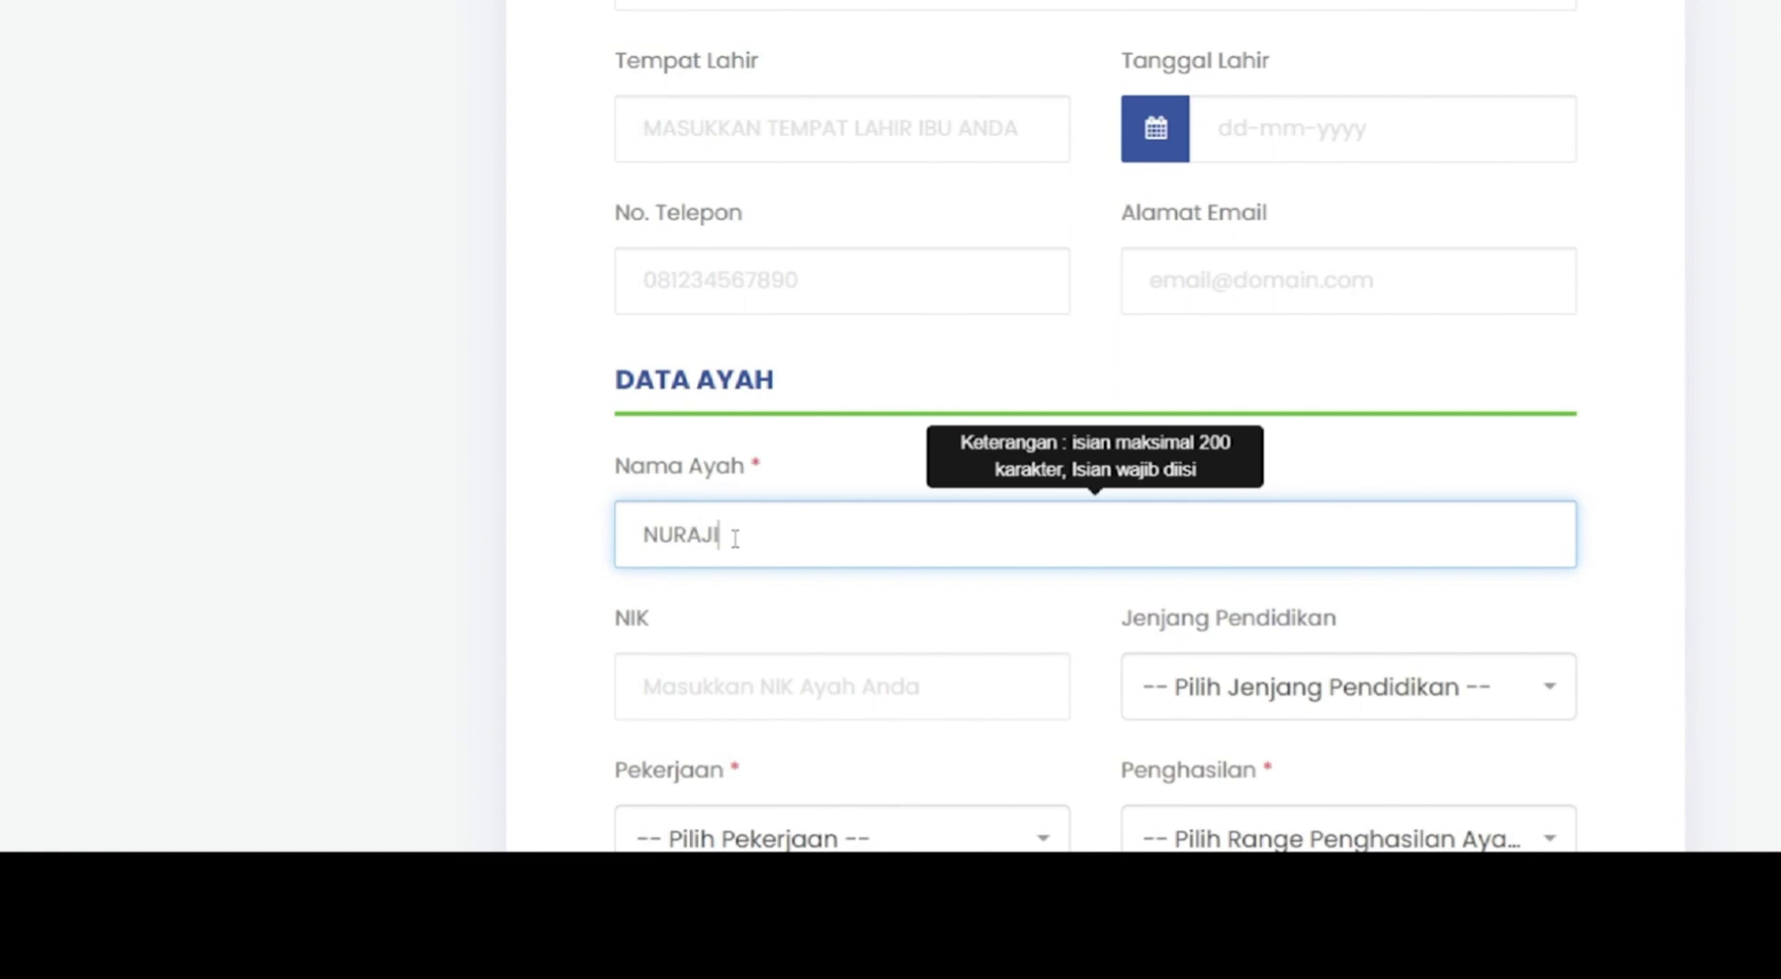
scroll(906, 418, down, 5)
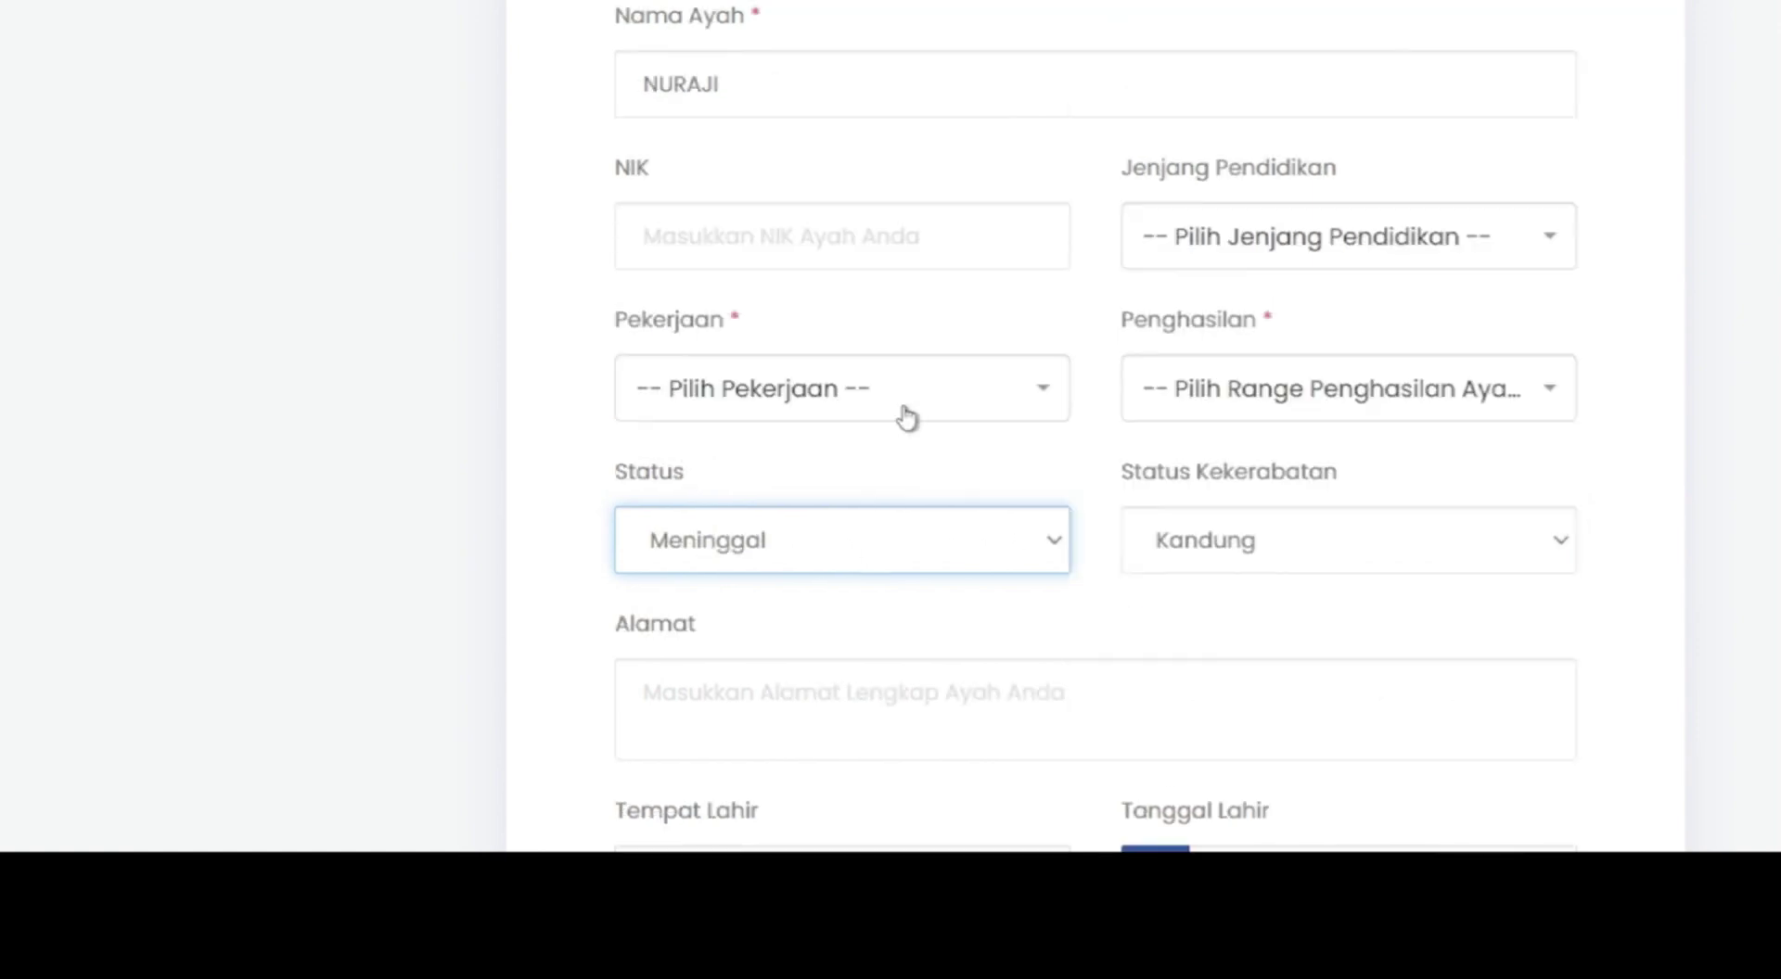
click(906, 417)
scroll(588, 580, down, 1)
click(777, 289)
scroll(795, 465, down, 6)
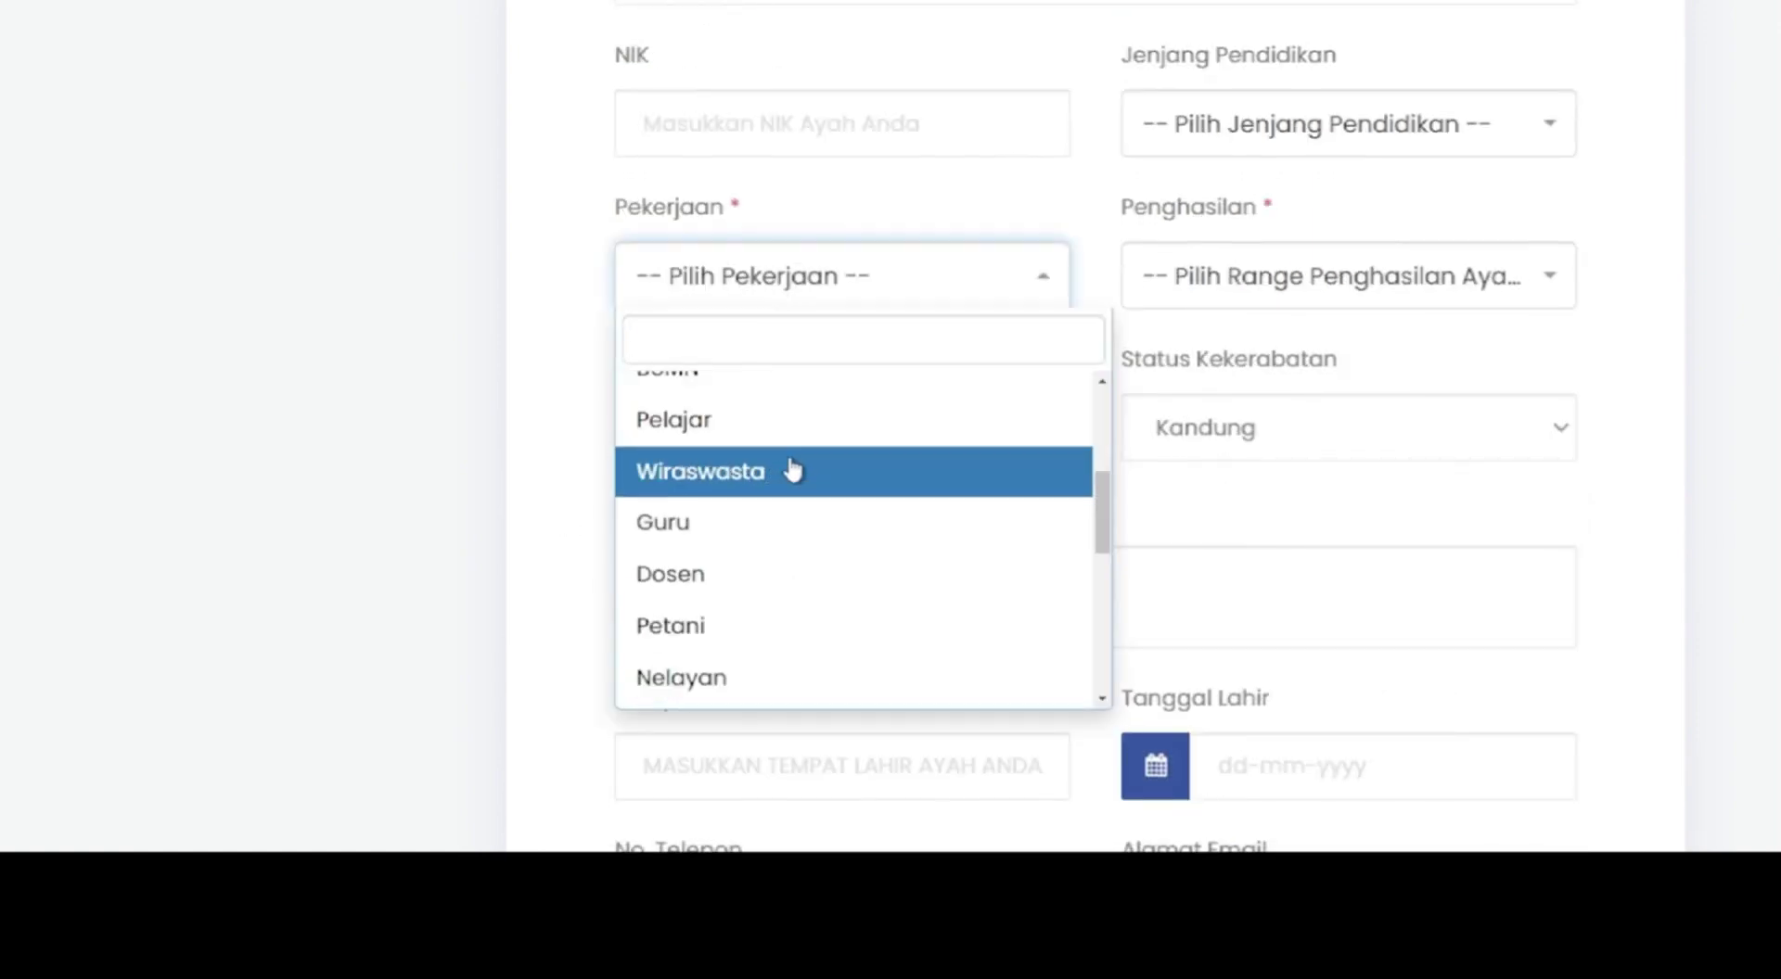
scroll(791, 592, up, 3)
click(784, 501)
click(1345, 276)
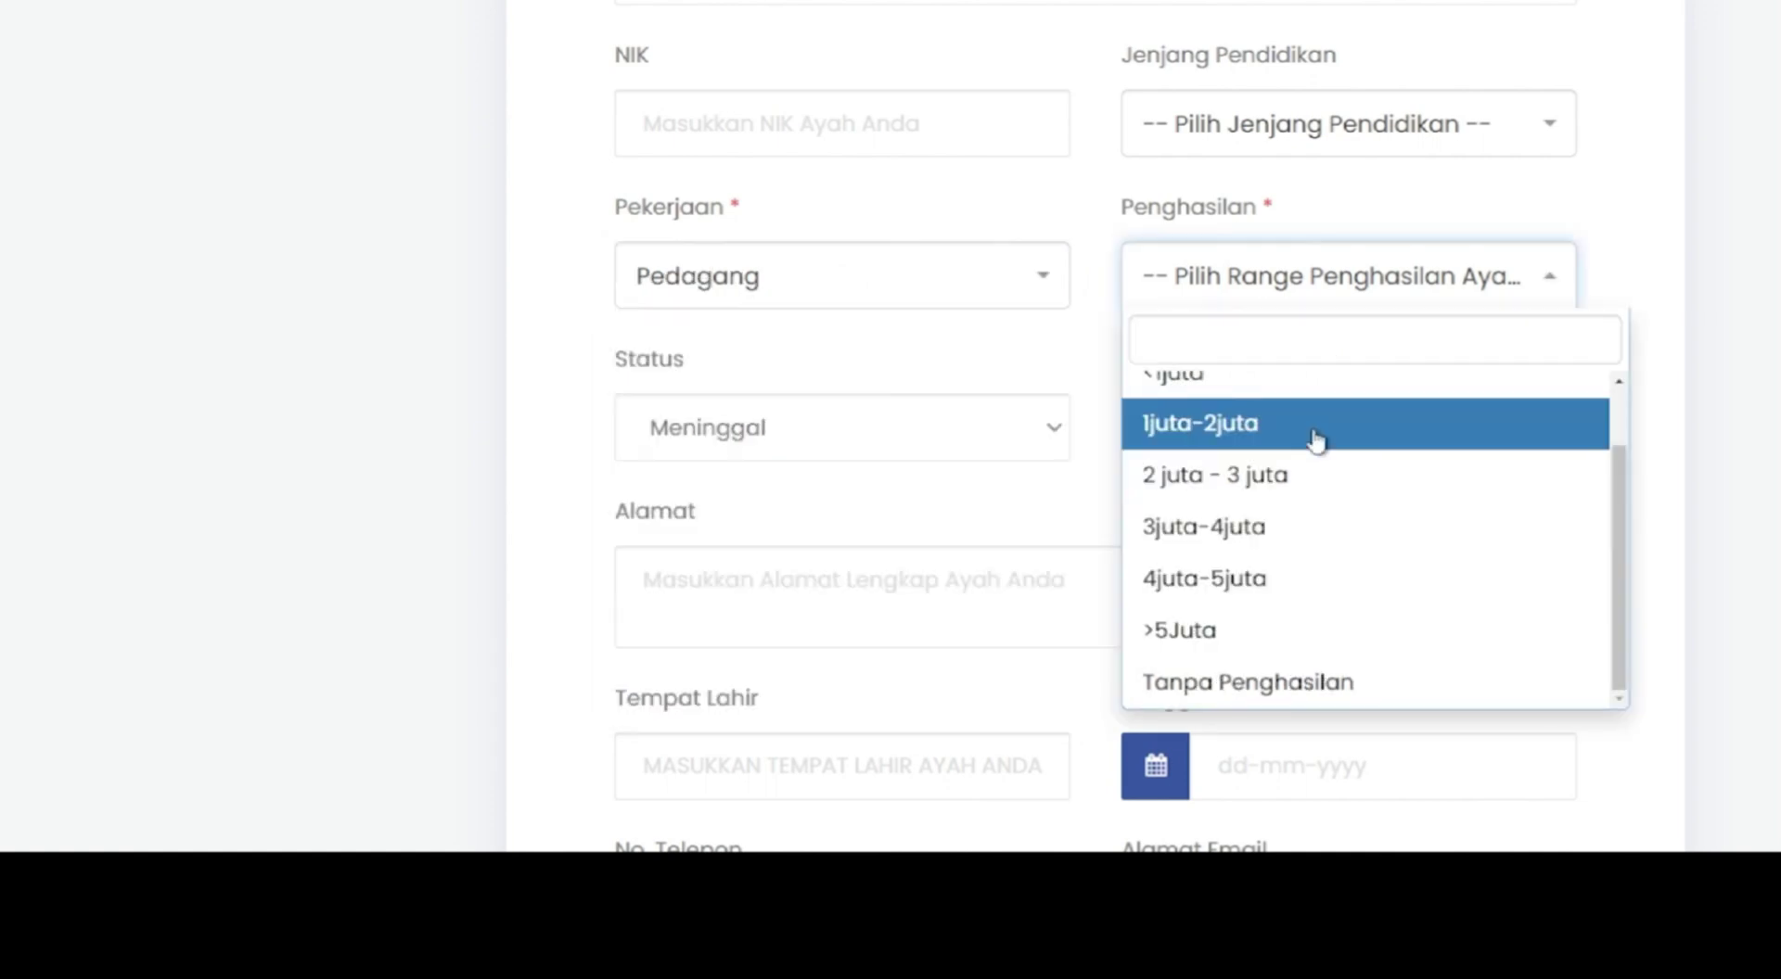
click(1315, 438)
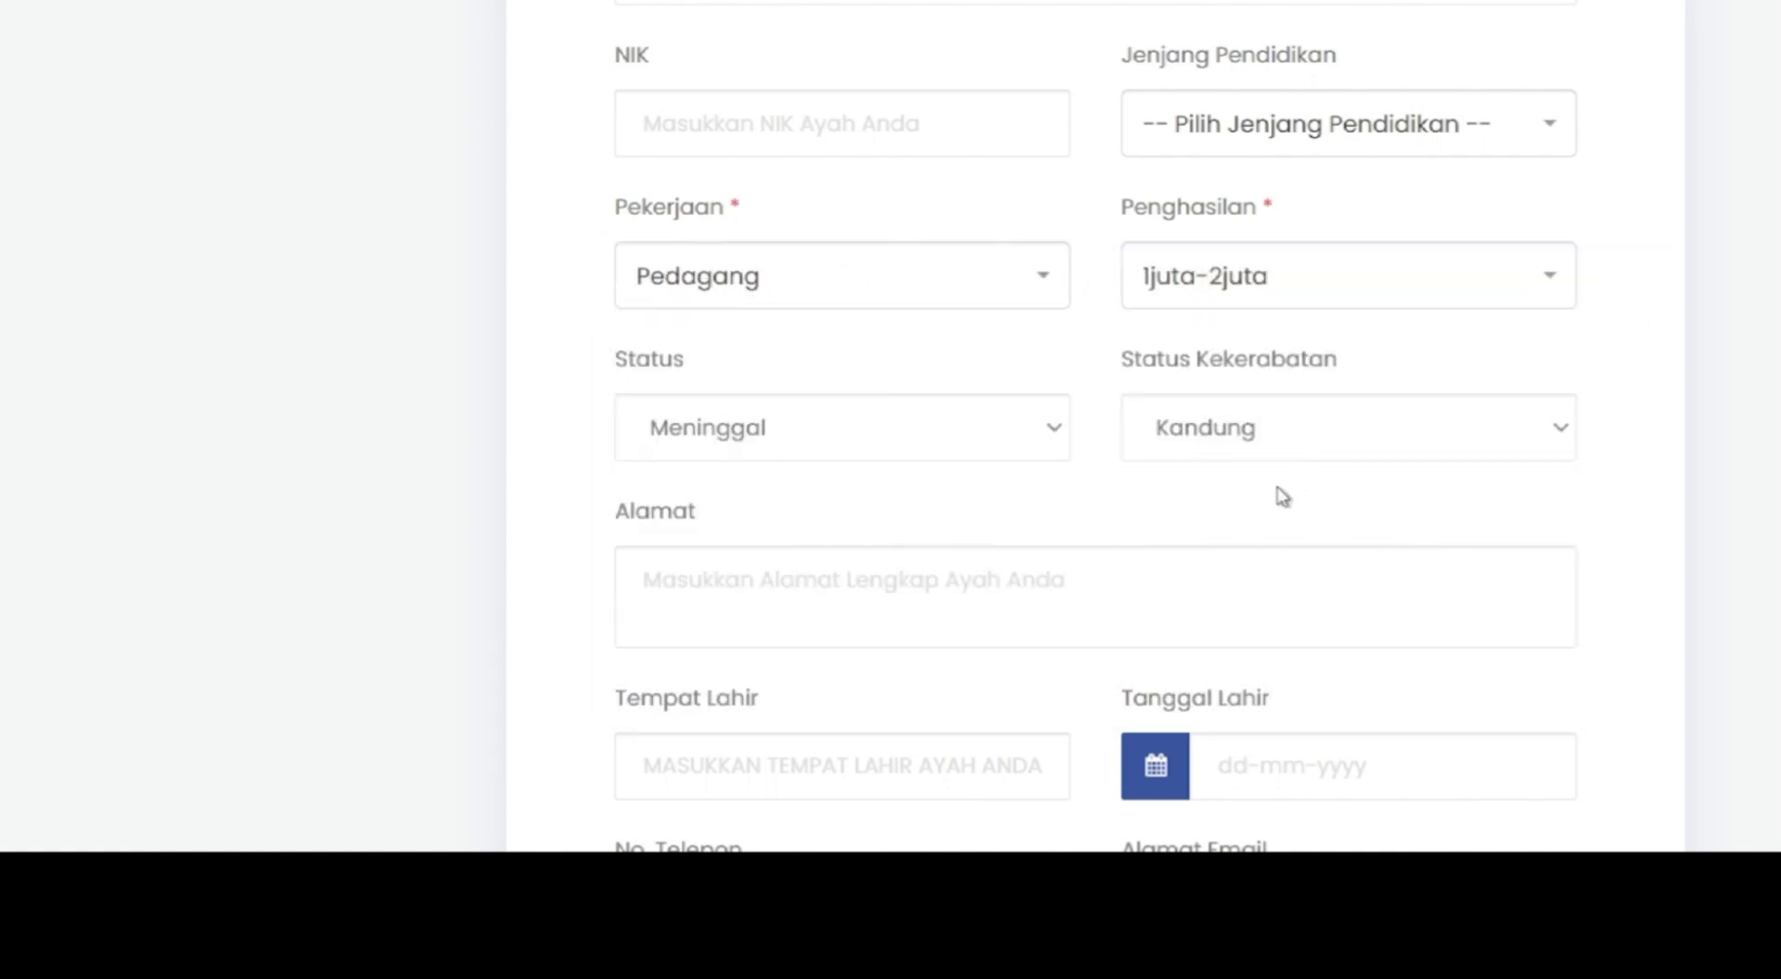
scroll(1281, 496, down, 3)
scroll(1267, 466, down, 5)
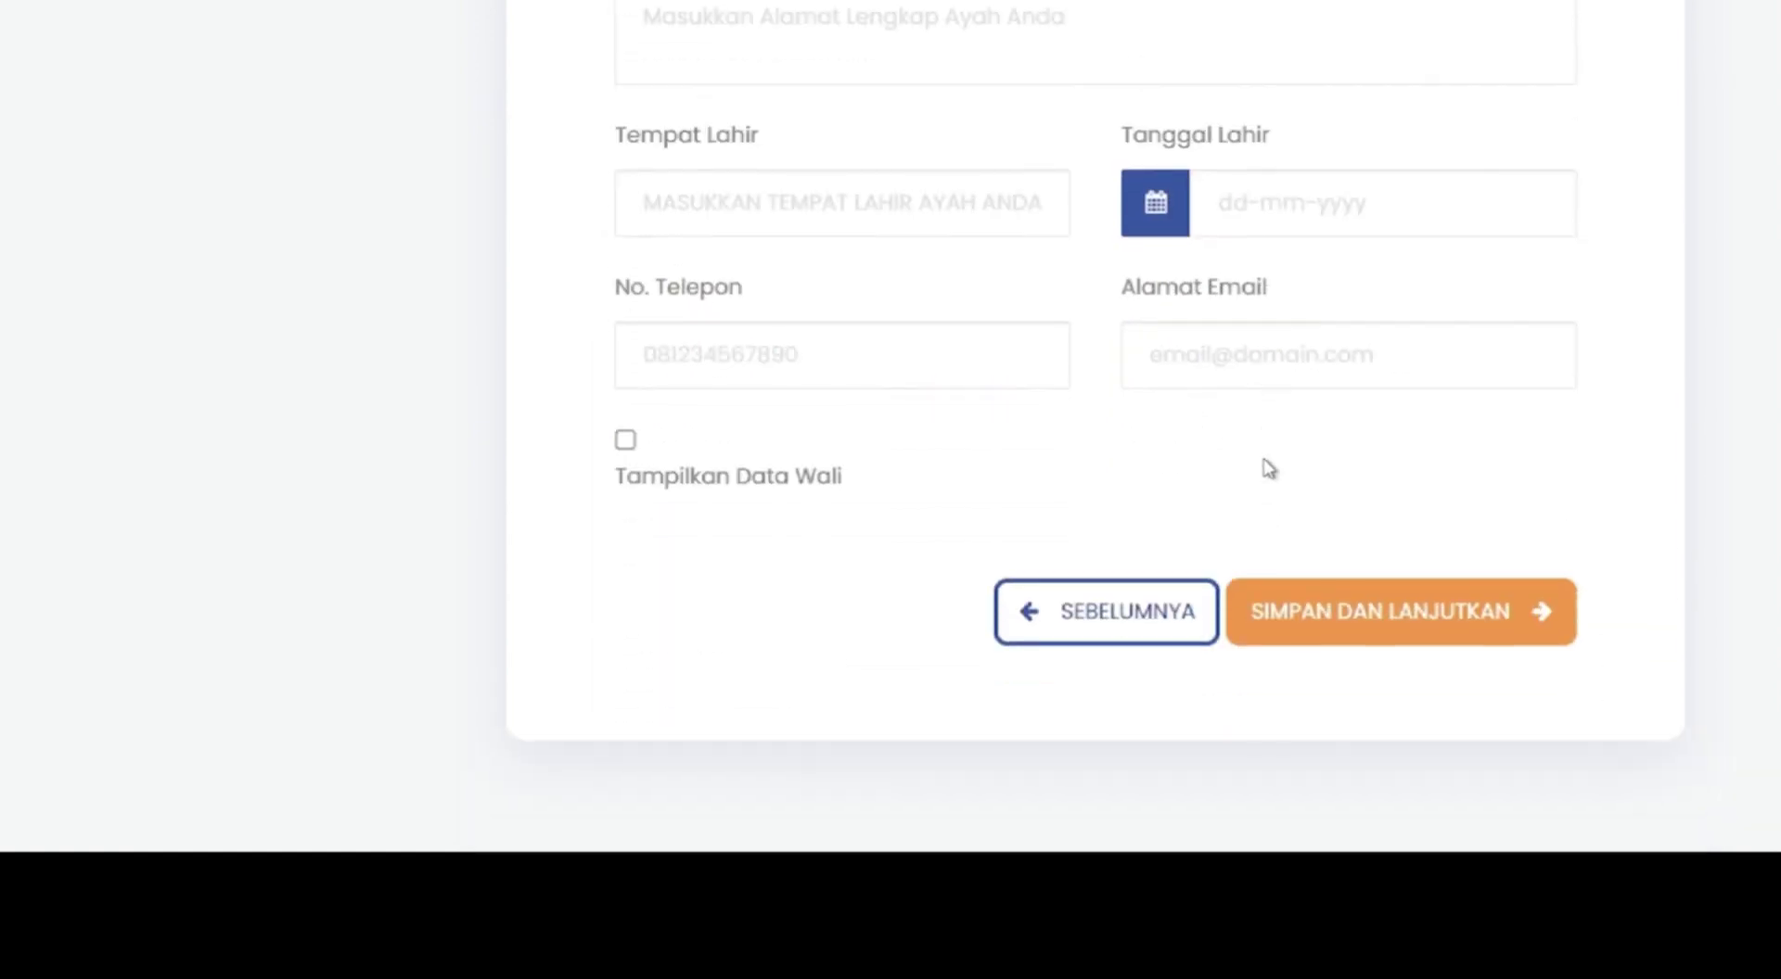
click(1443, 614)
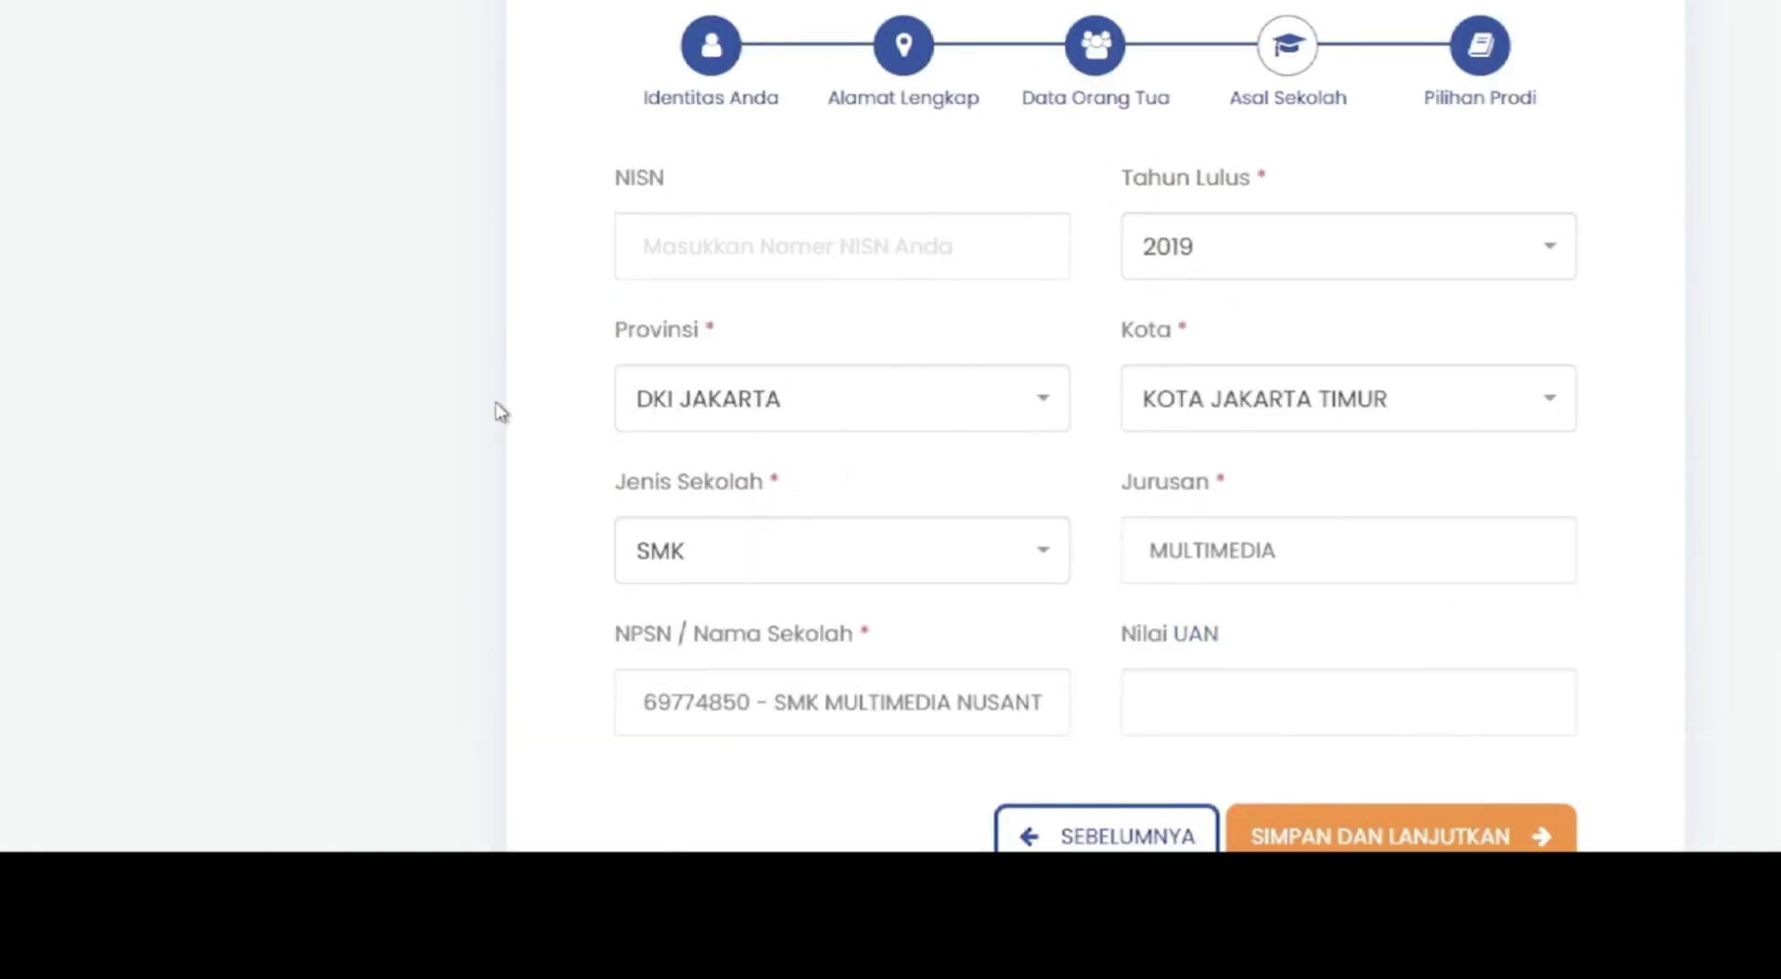
- Save Asal Sekolah, keep S1 - PJJ Komunikasi as first program choice, and continue to documents
scroll(1383, 723, down, 2)
click(1383, 725)
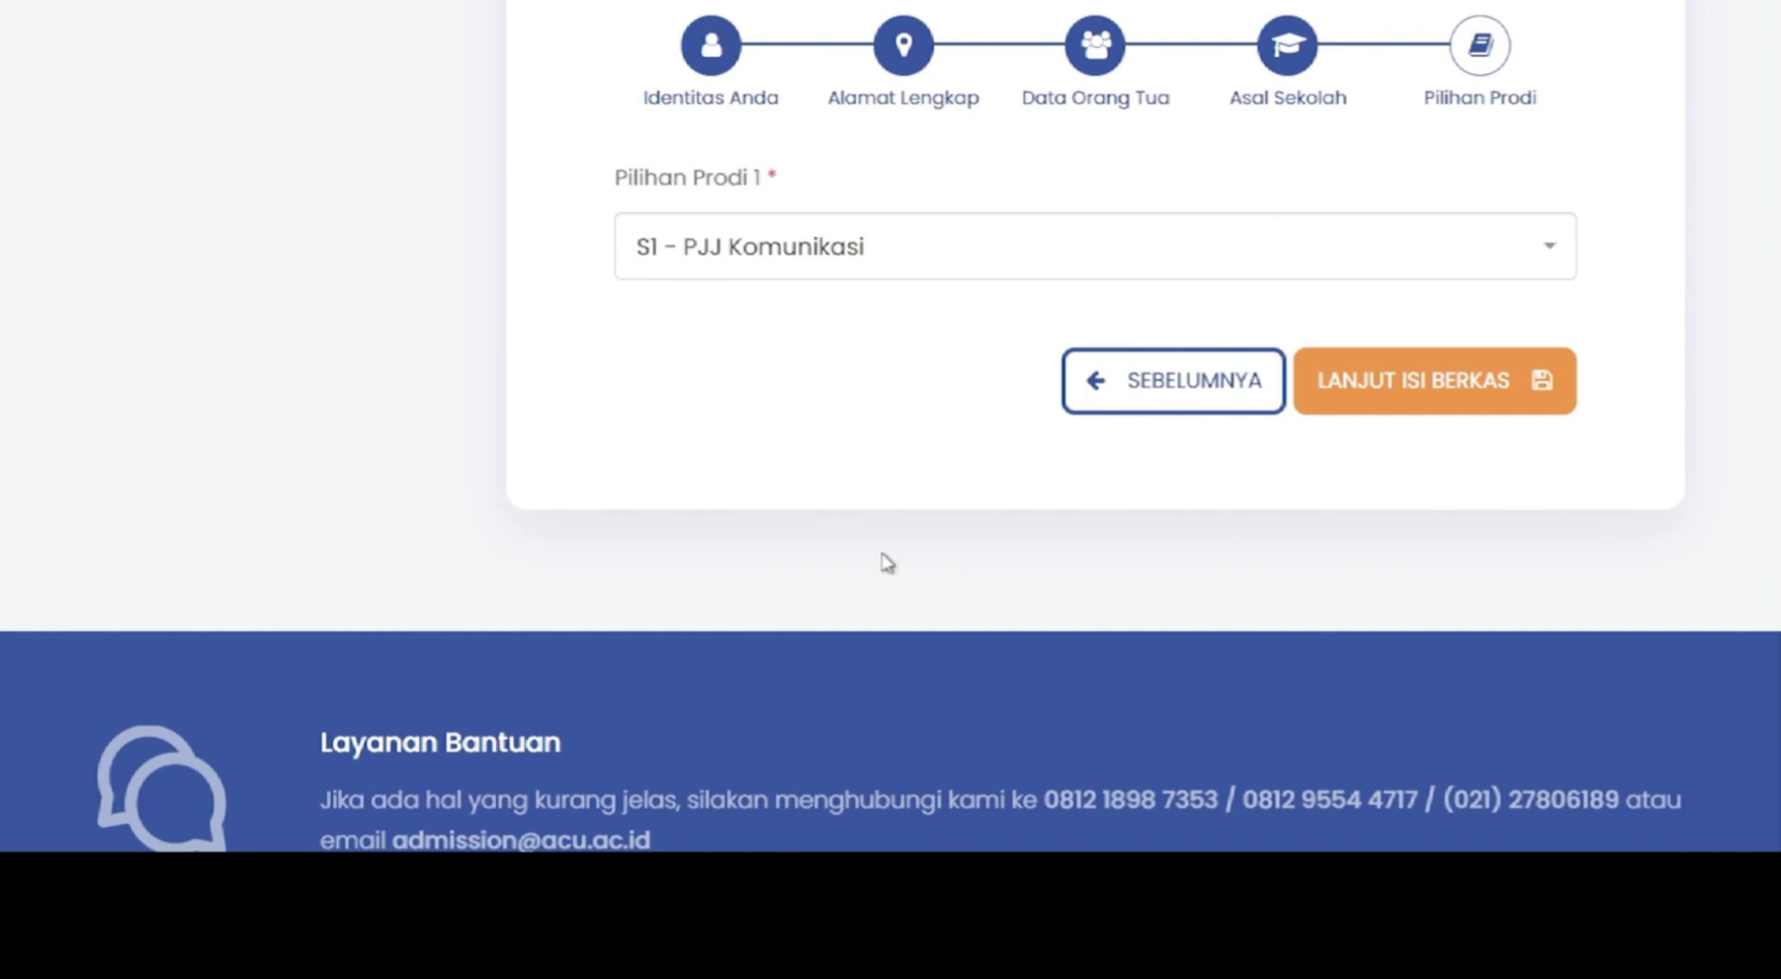
scroll(871, 558, up, 1)
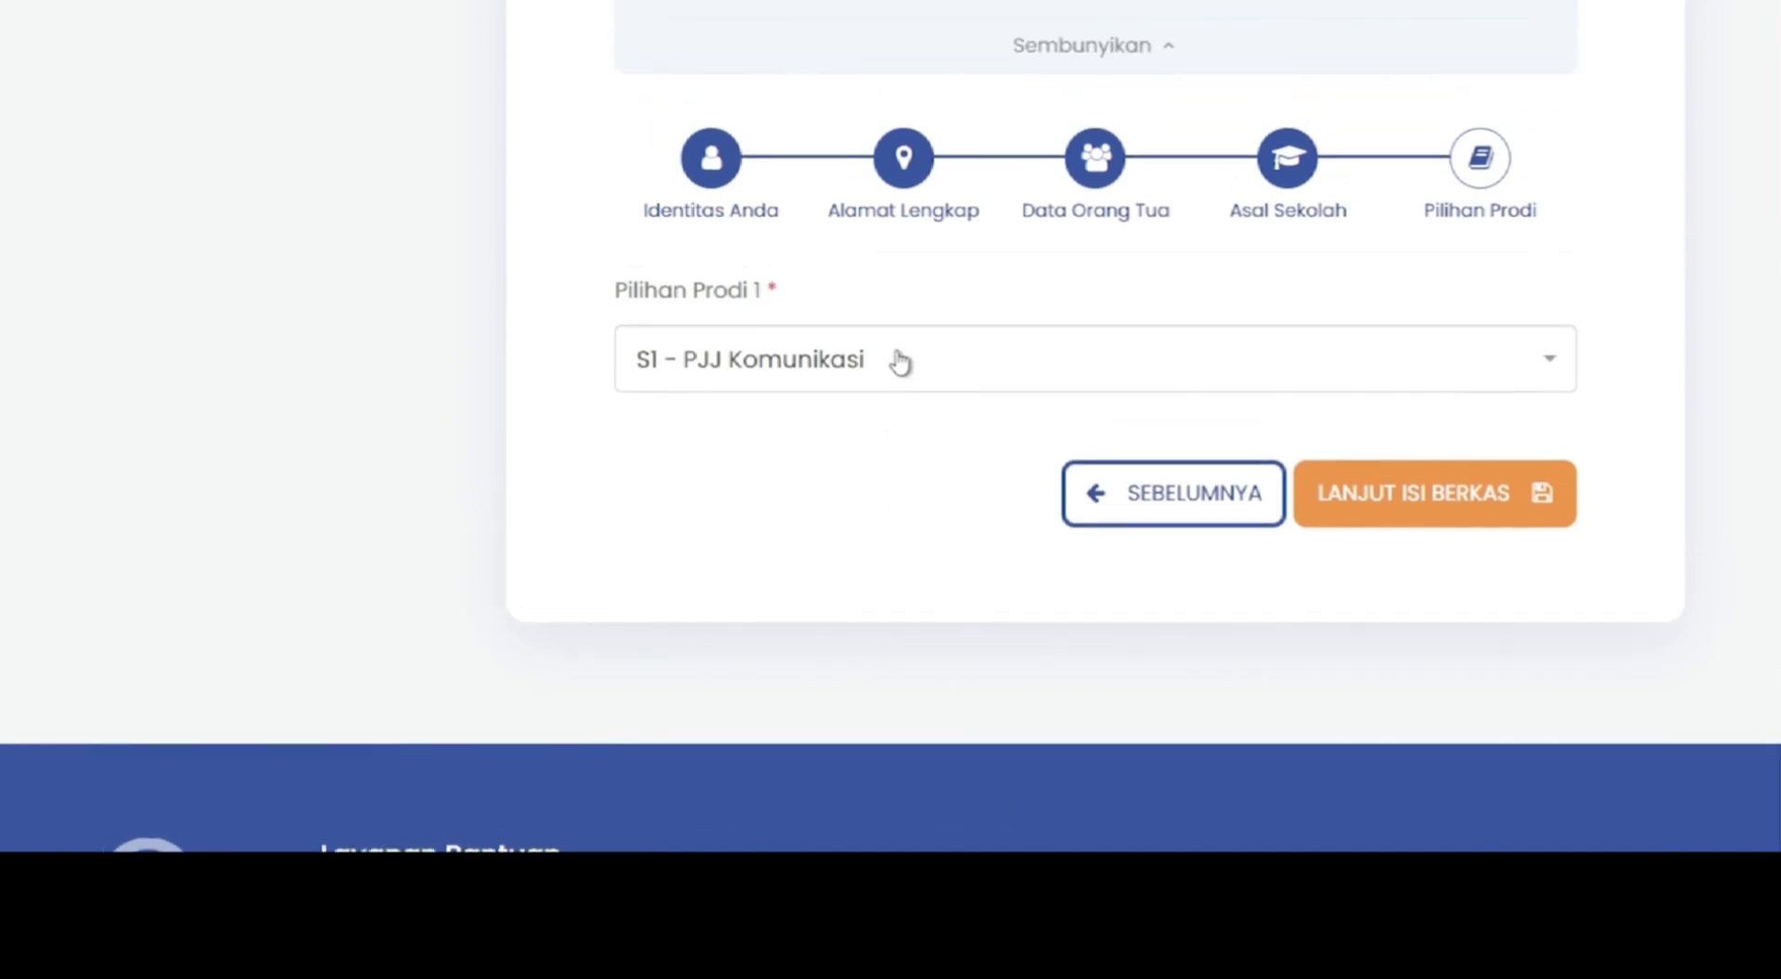
click(898, 361)
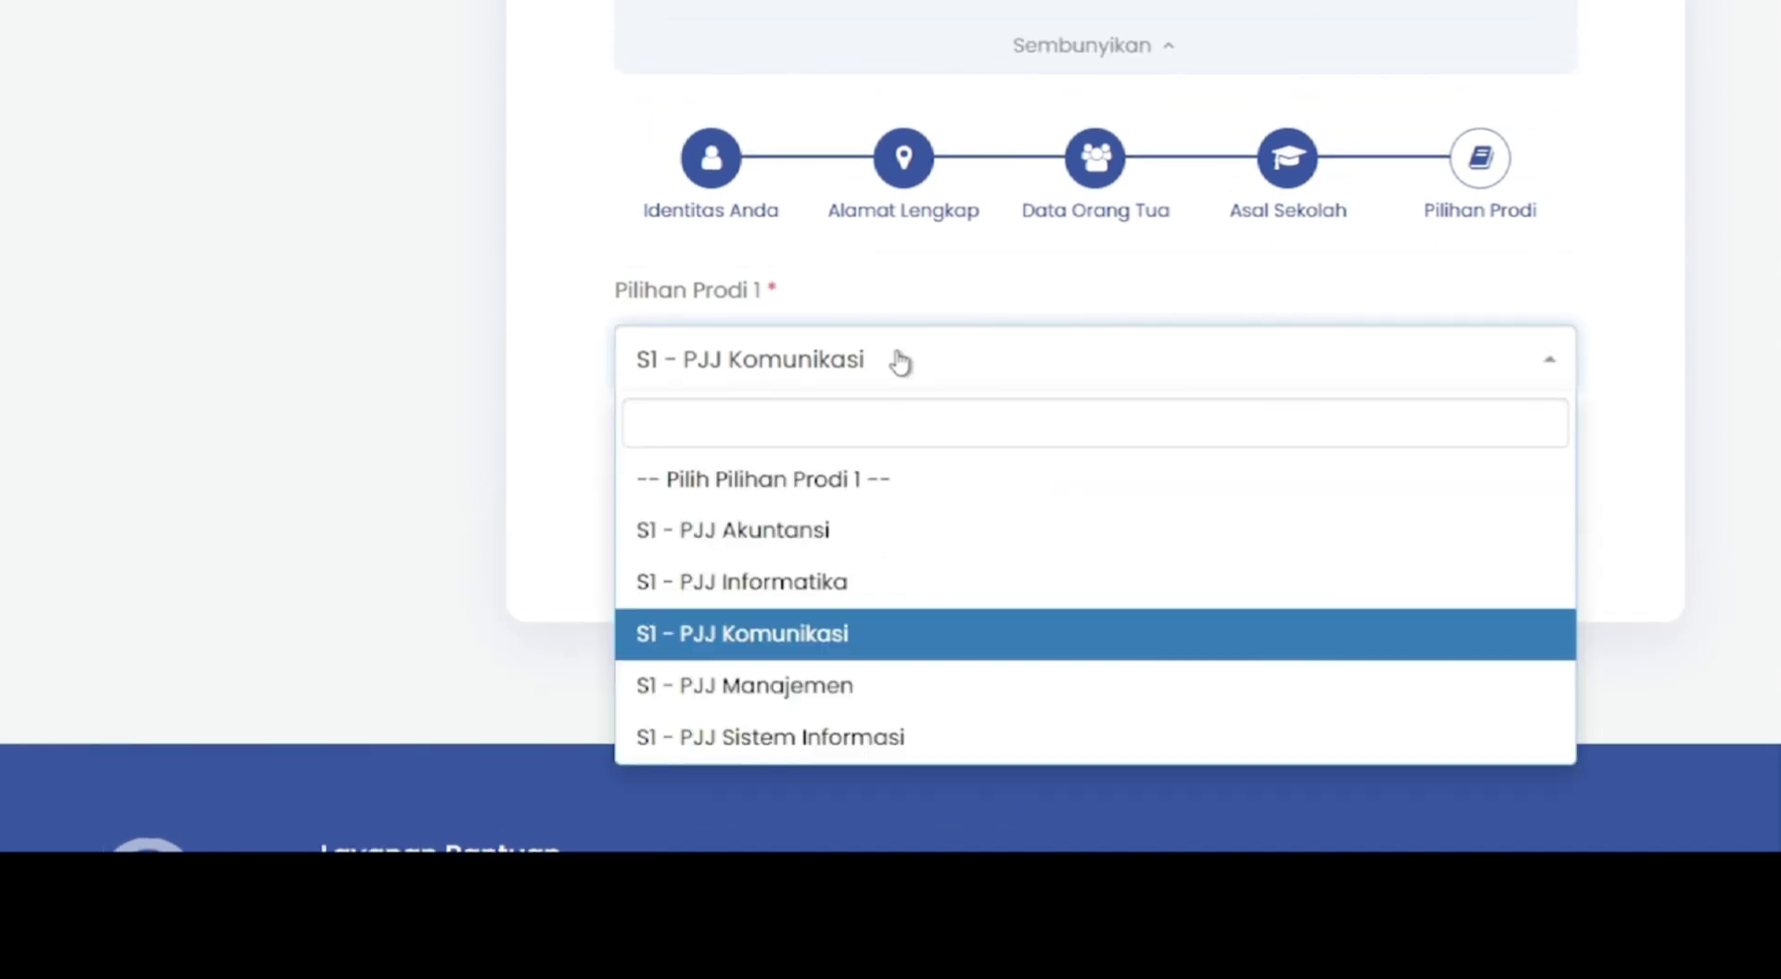
click(898, 361)
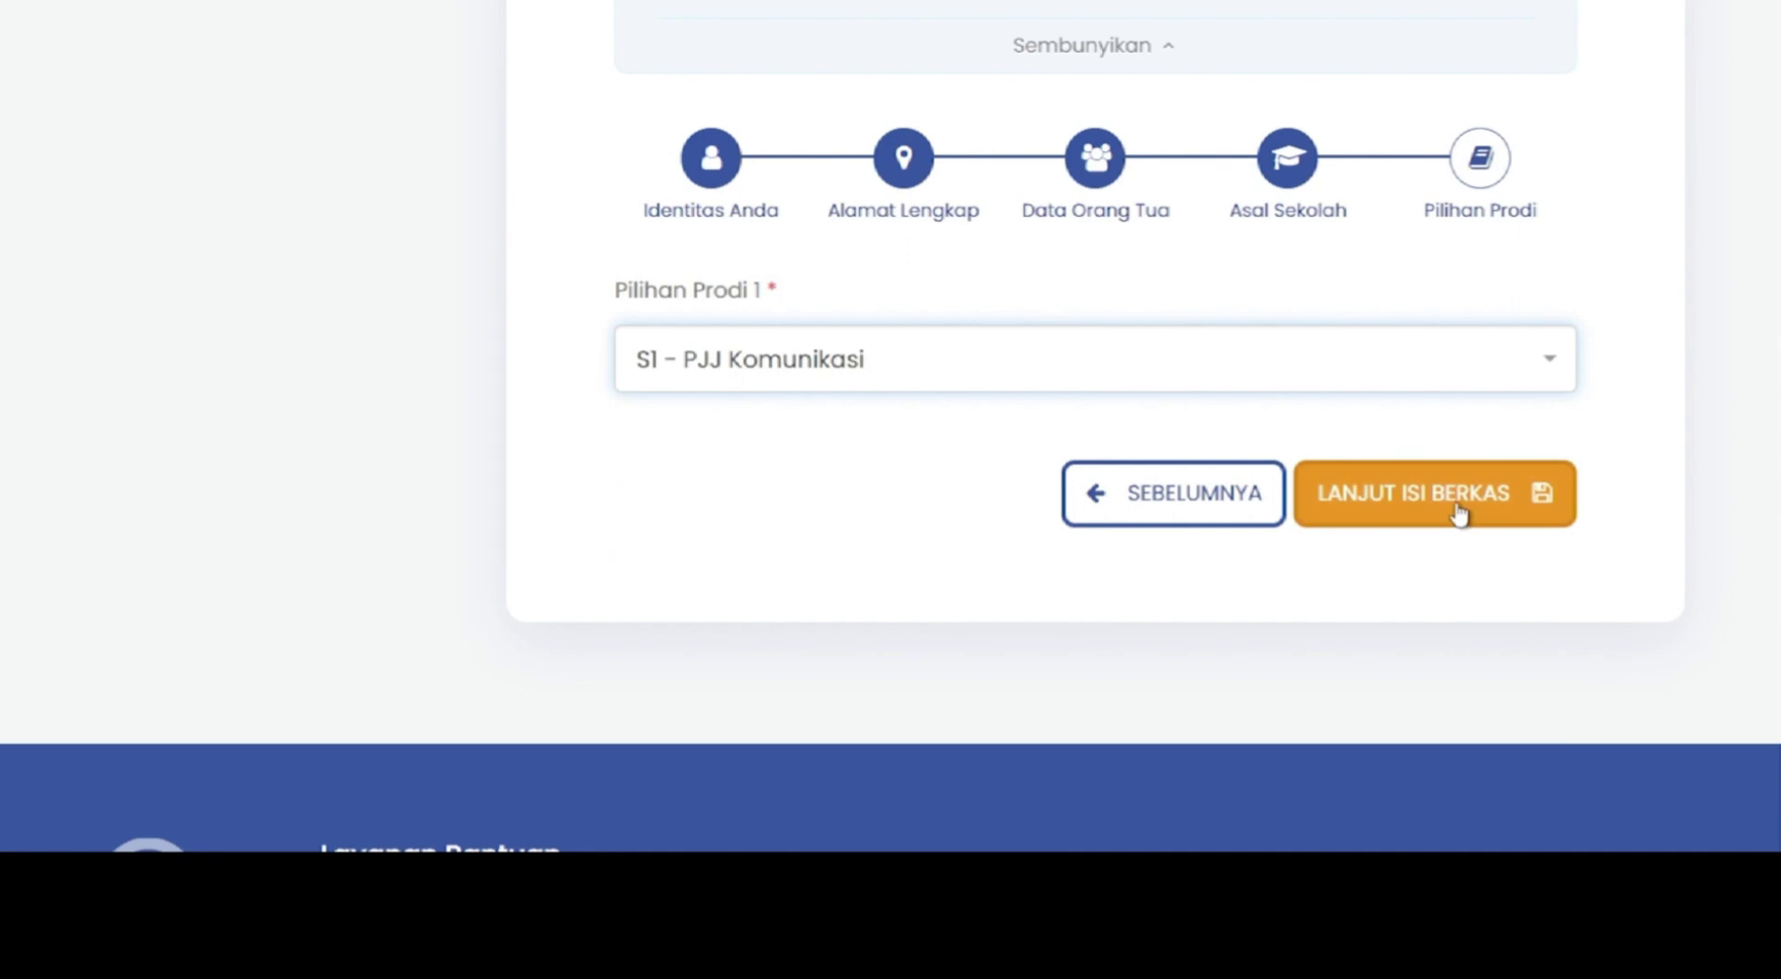
click(1459, 513)
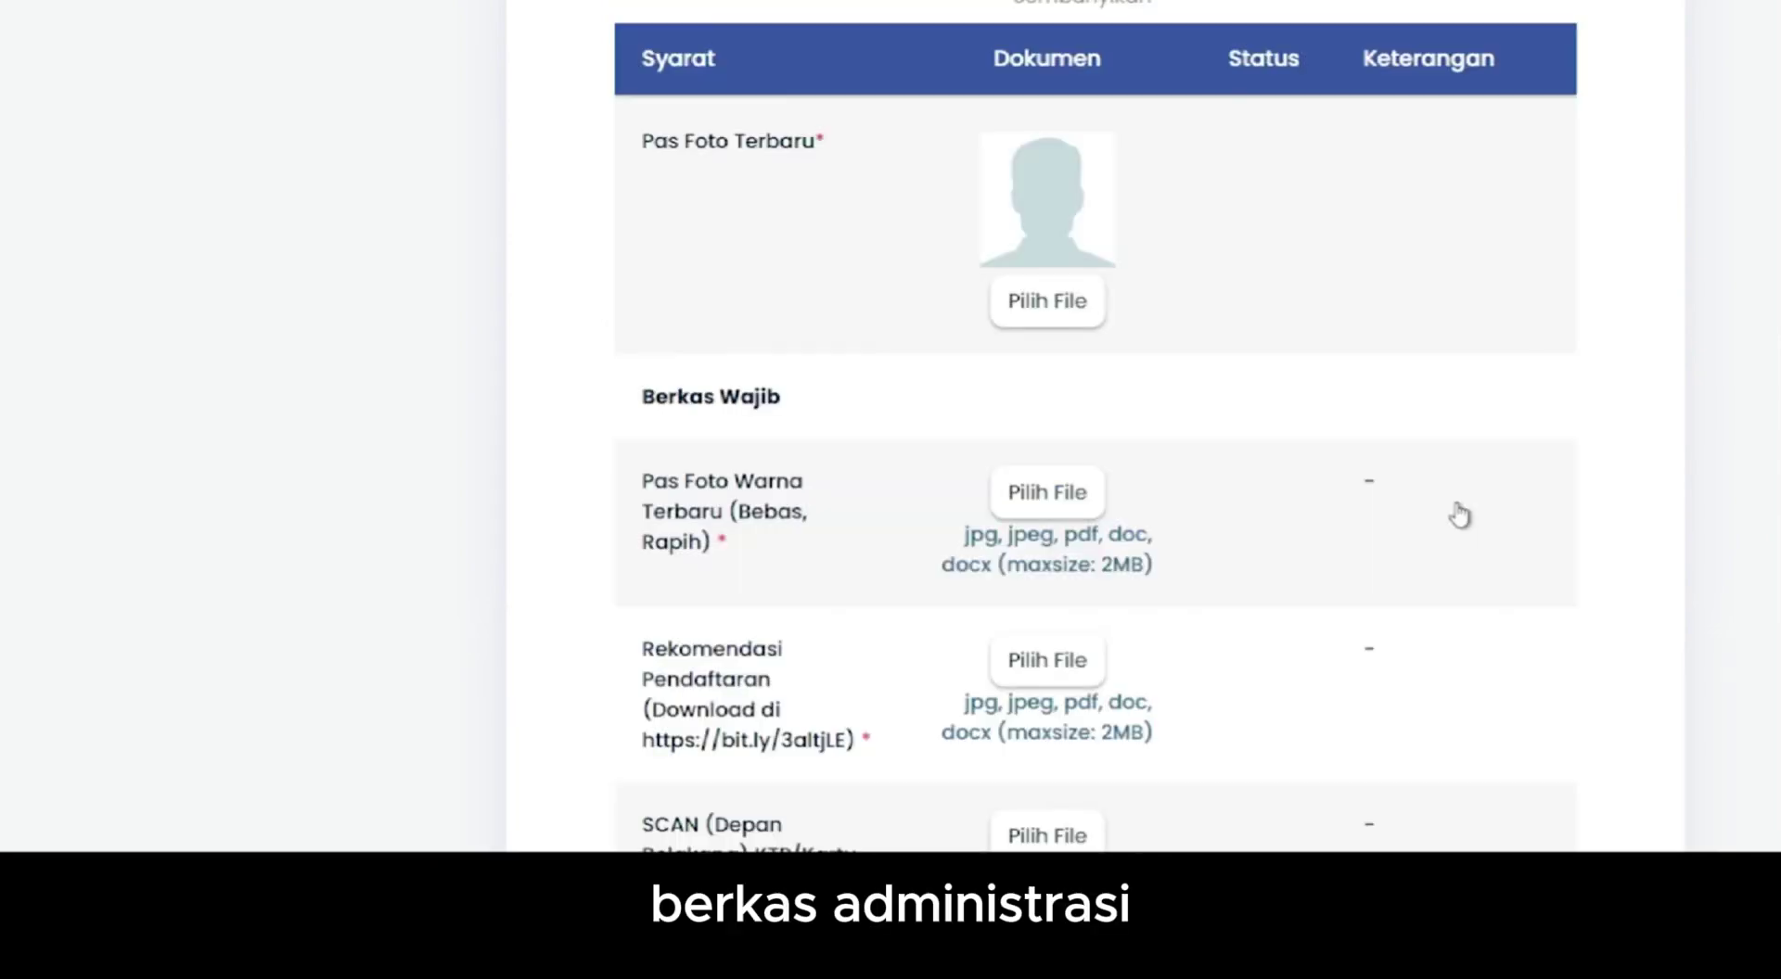
- Attach the photo to both the latest profile photo and colour photo requirements
click(1047, 301)
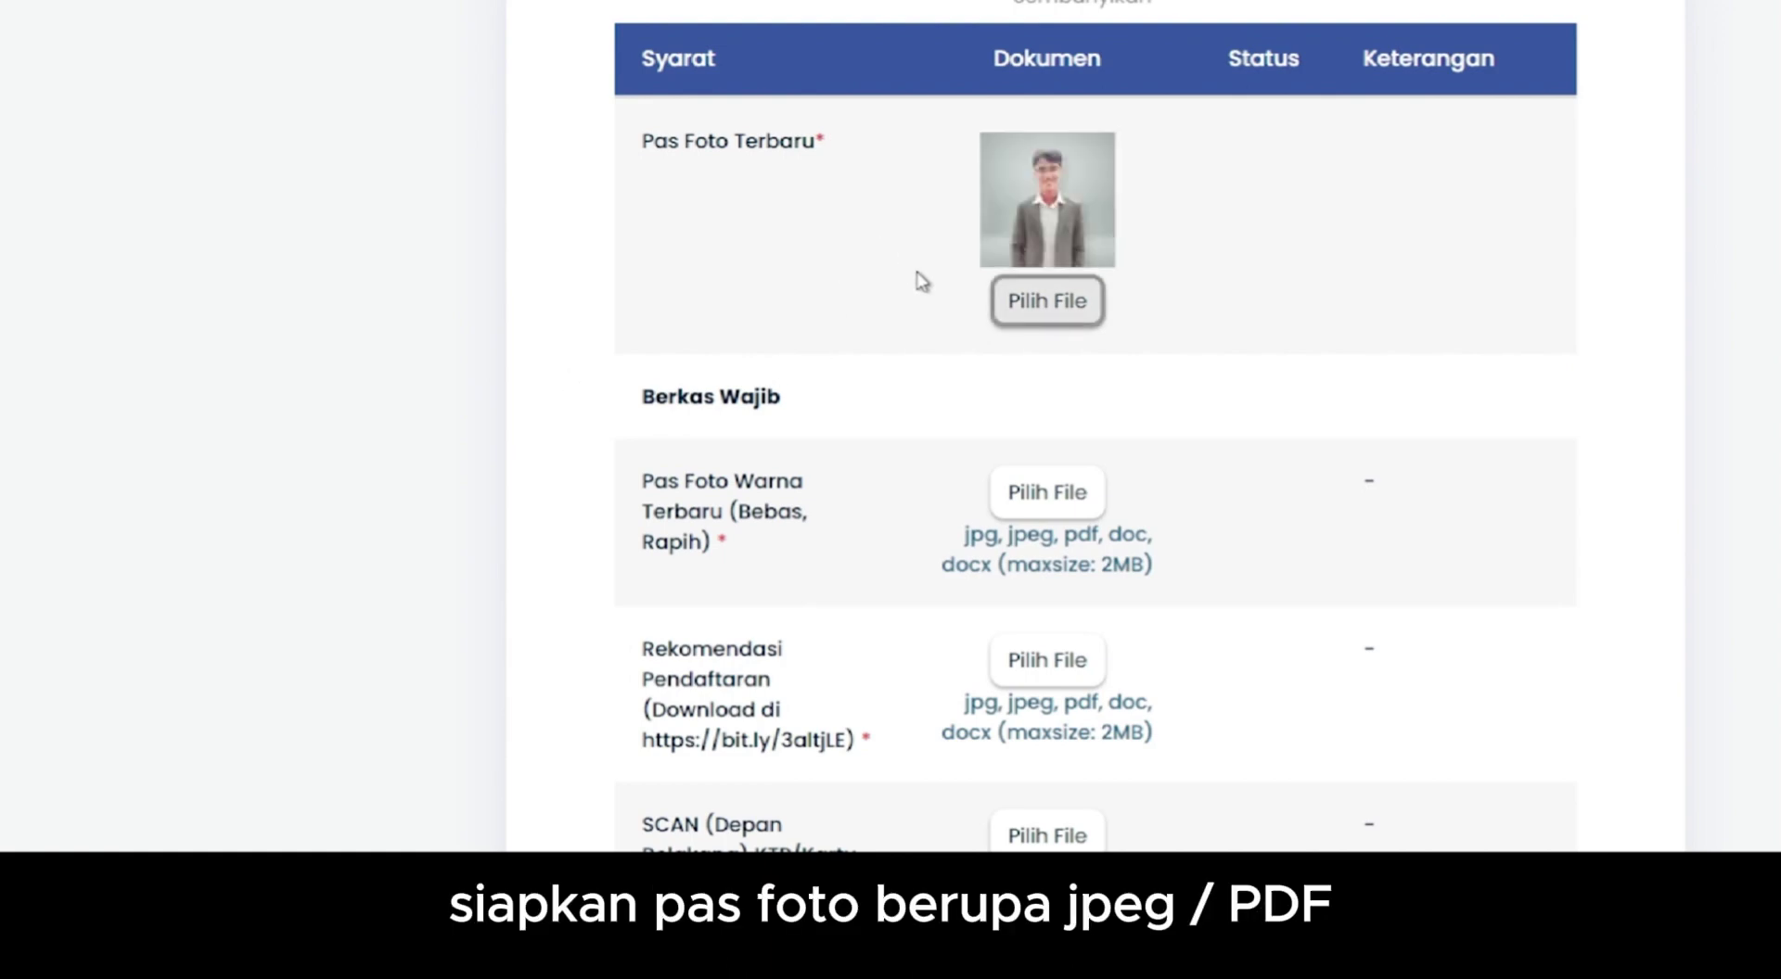
click(1047, 492)
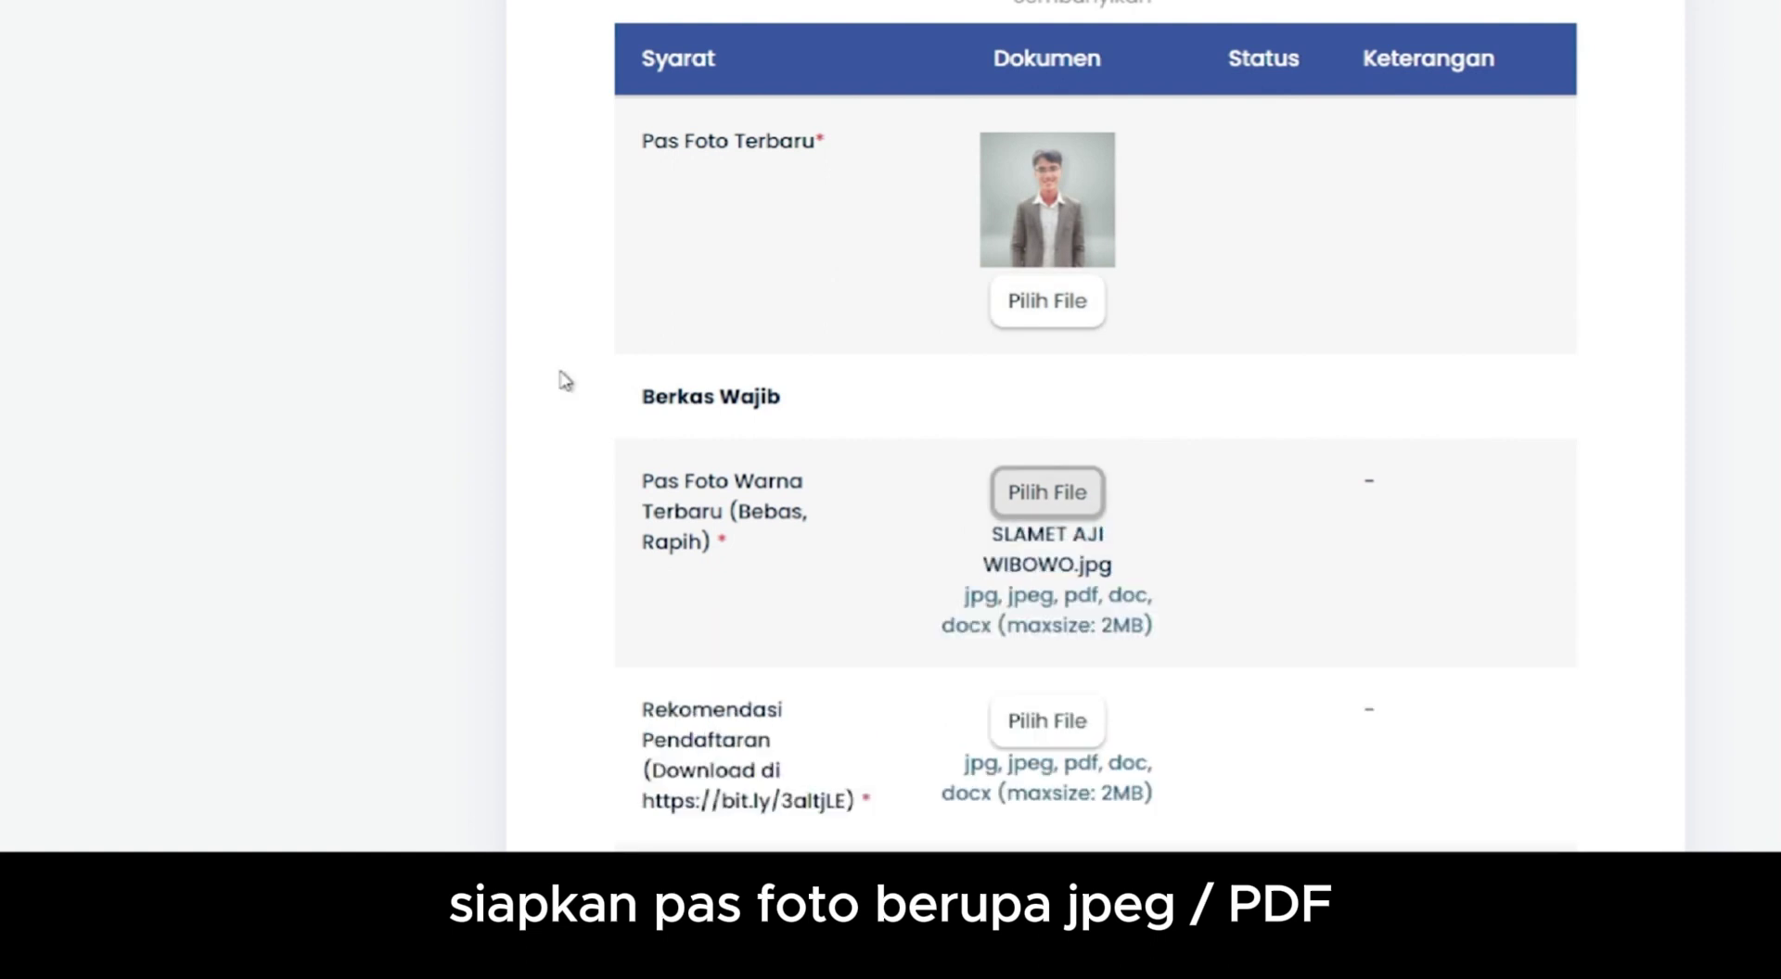
scroll(564, 380, down, 3)
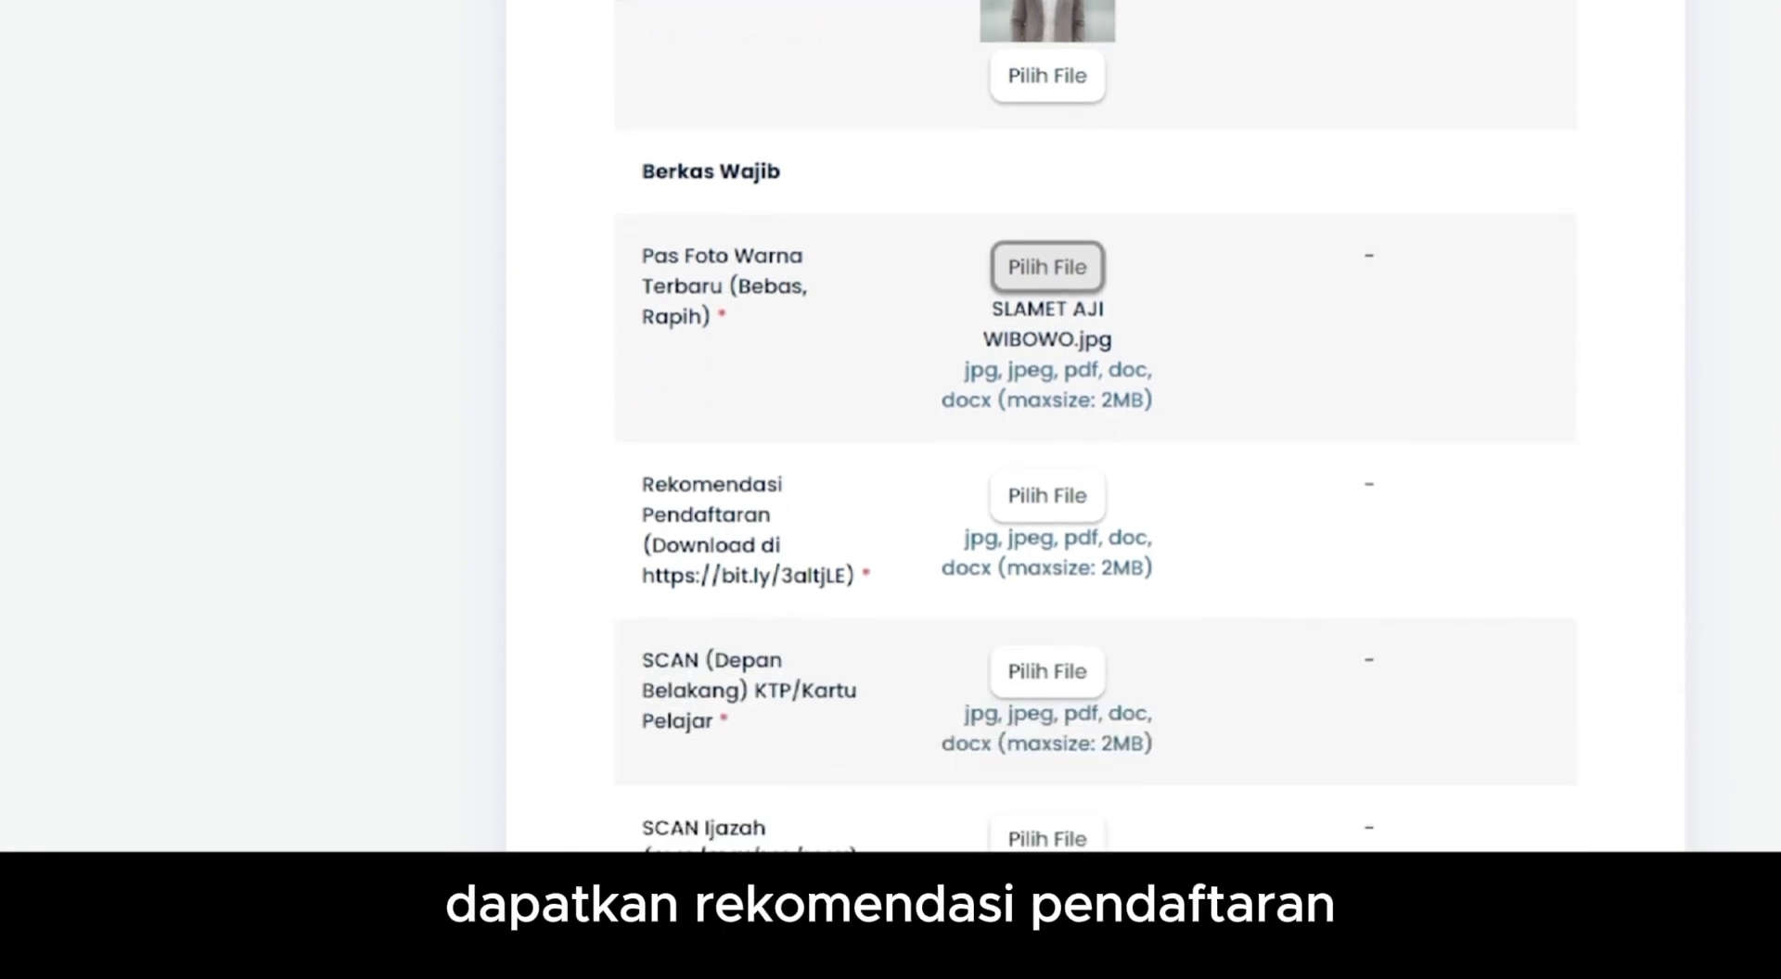
- Open the recommendation form's bit.ly link and convert the PDF to Word with iLovePDF
drag(642, 576, 848, 576)
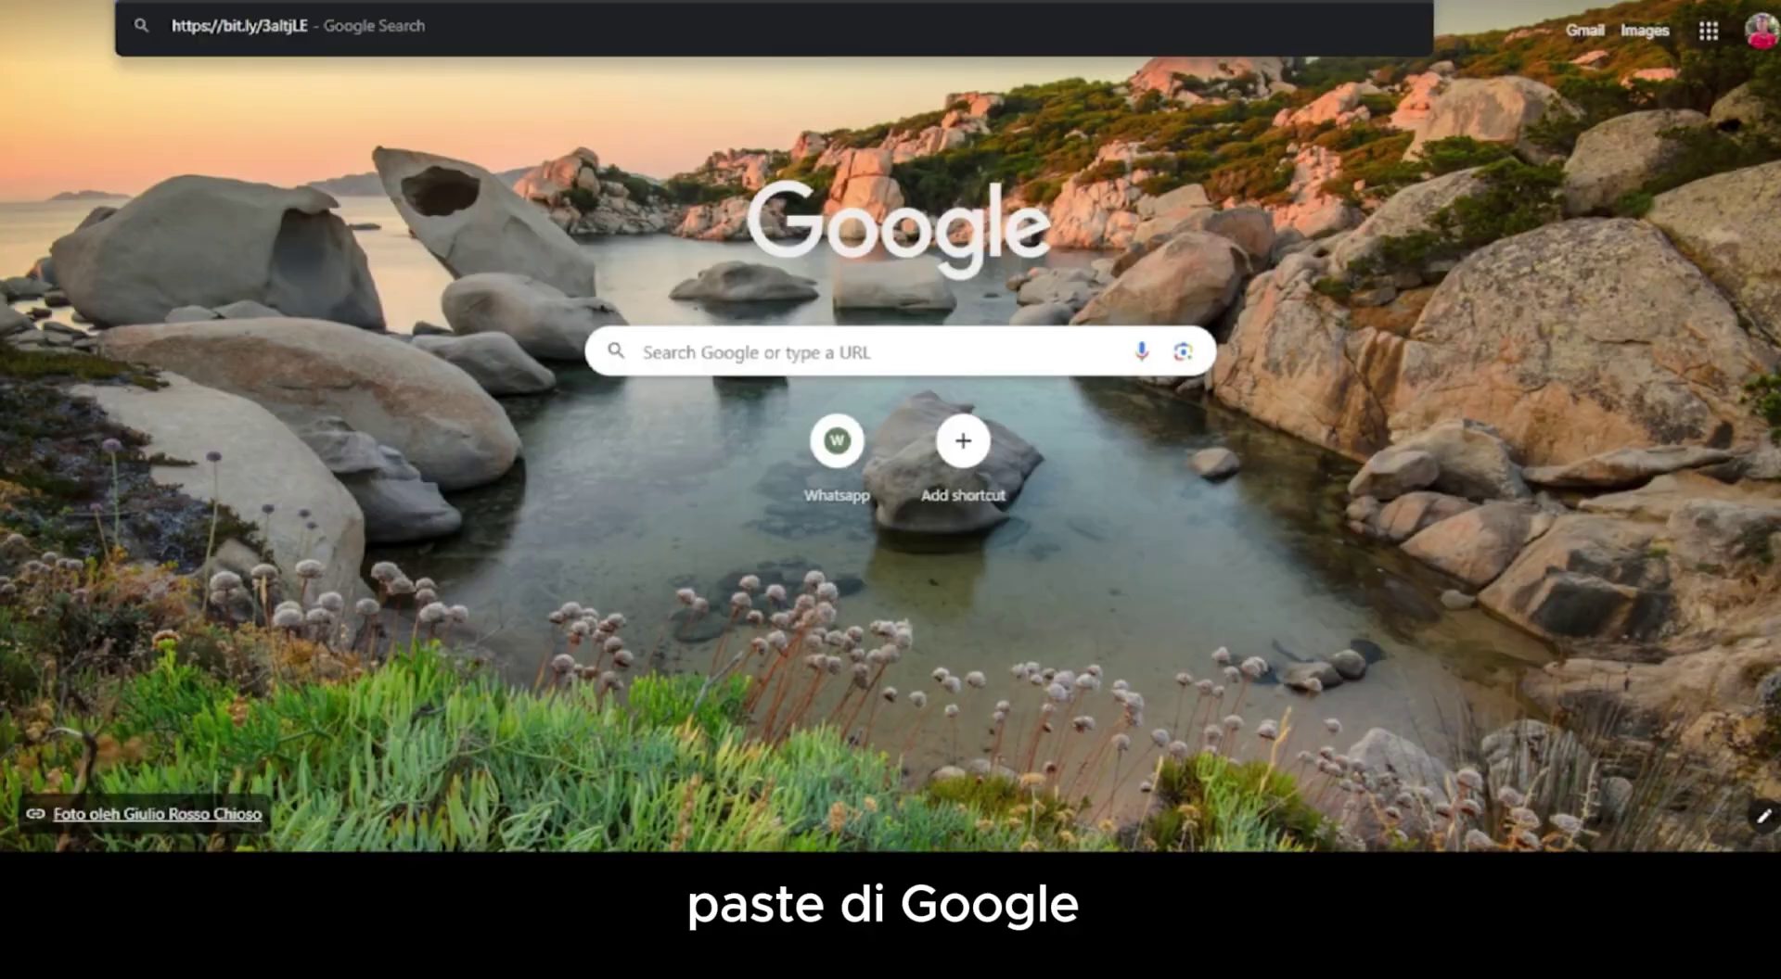
key(Return)
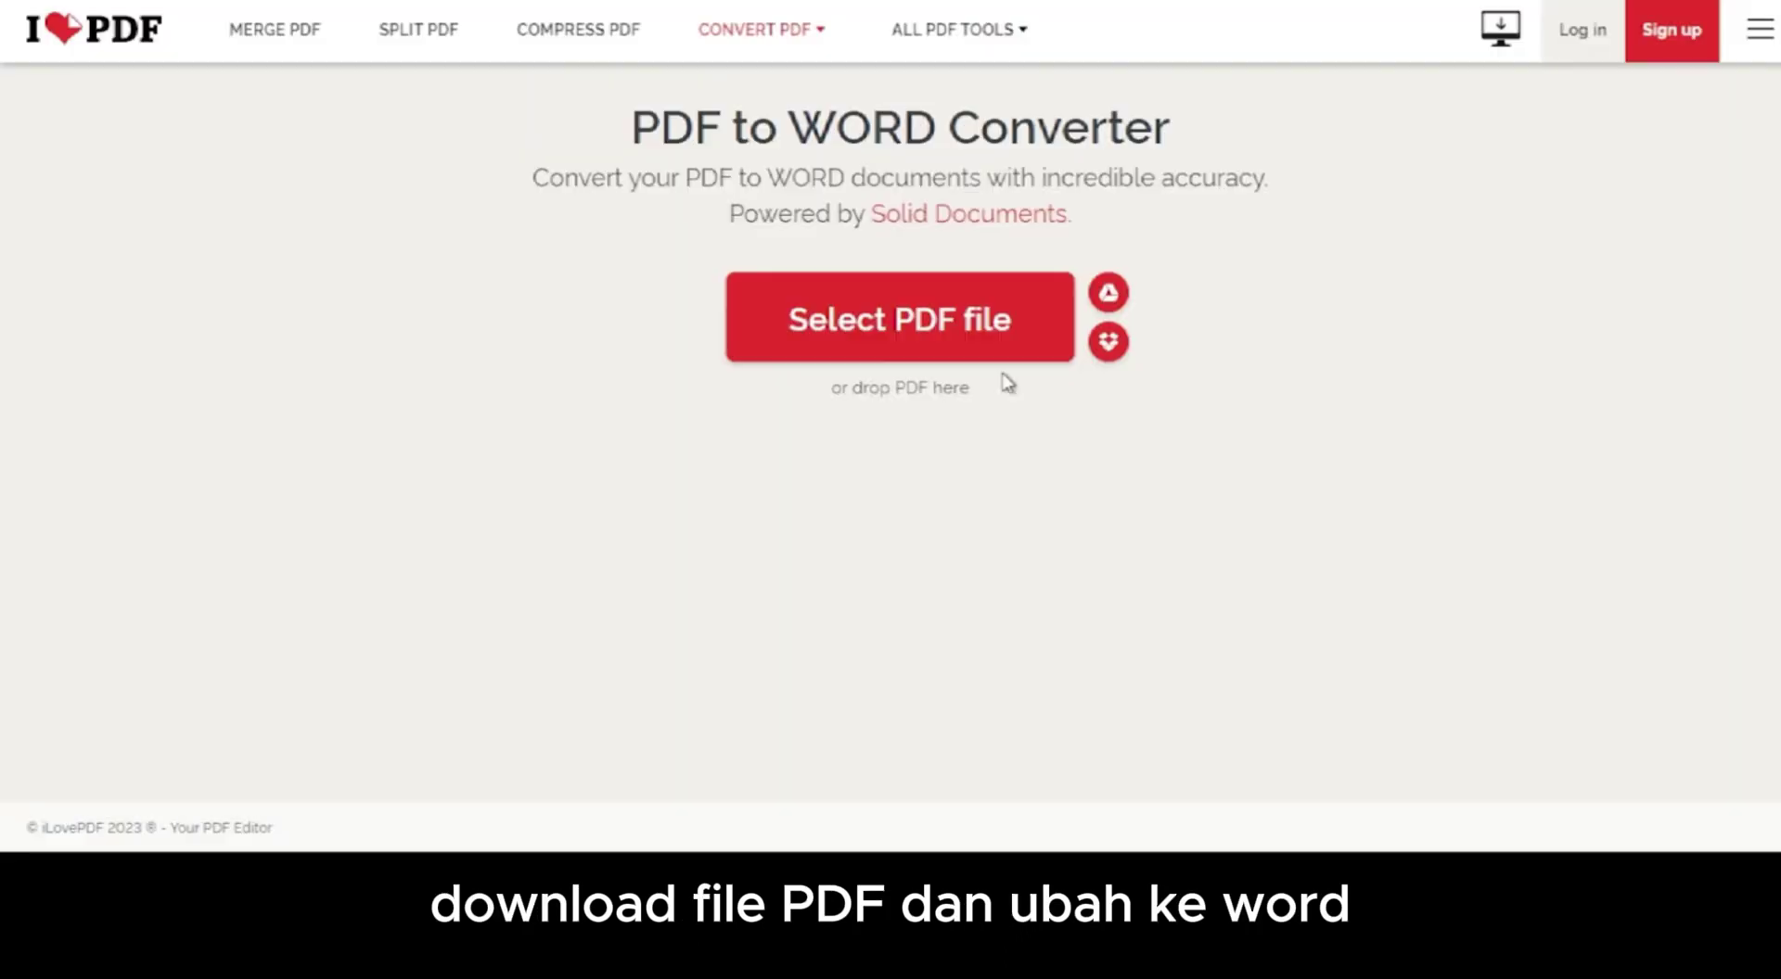
click(1458, 784)
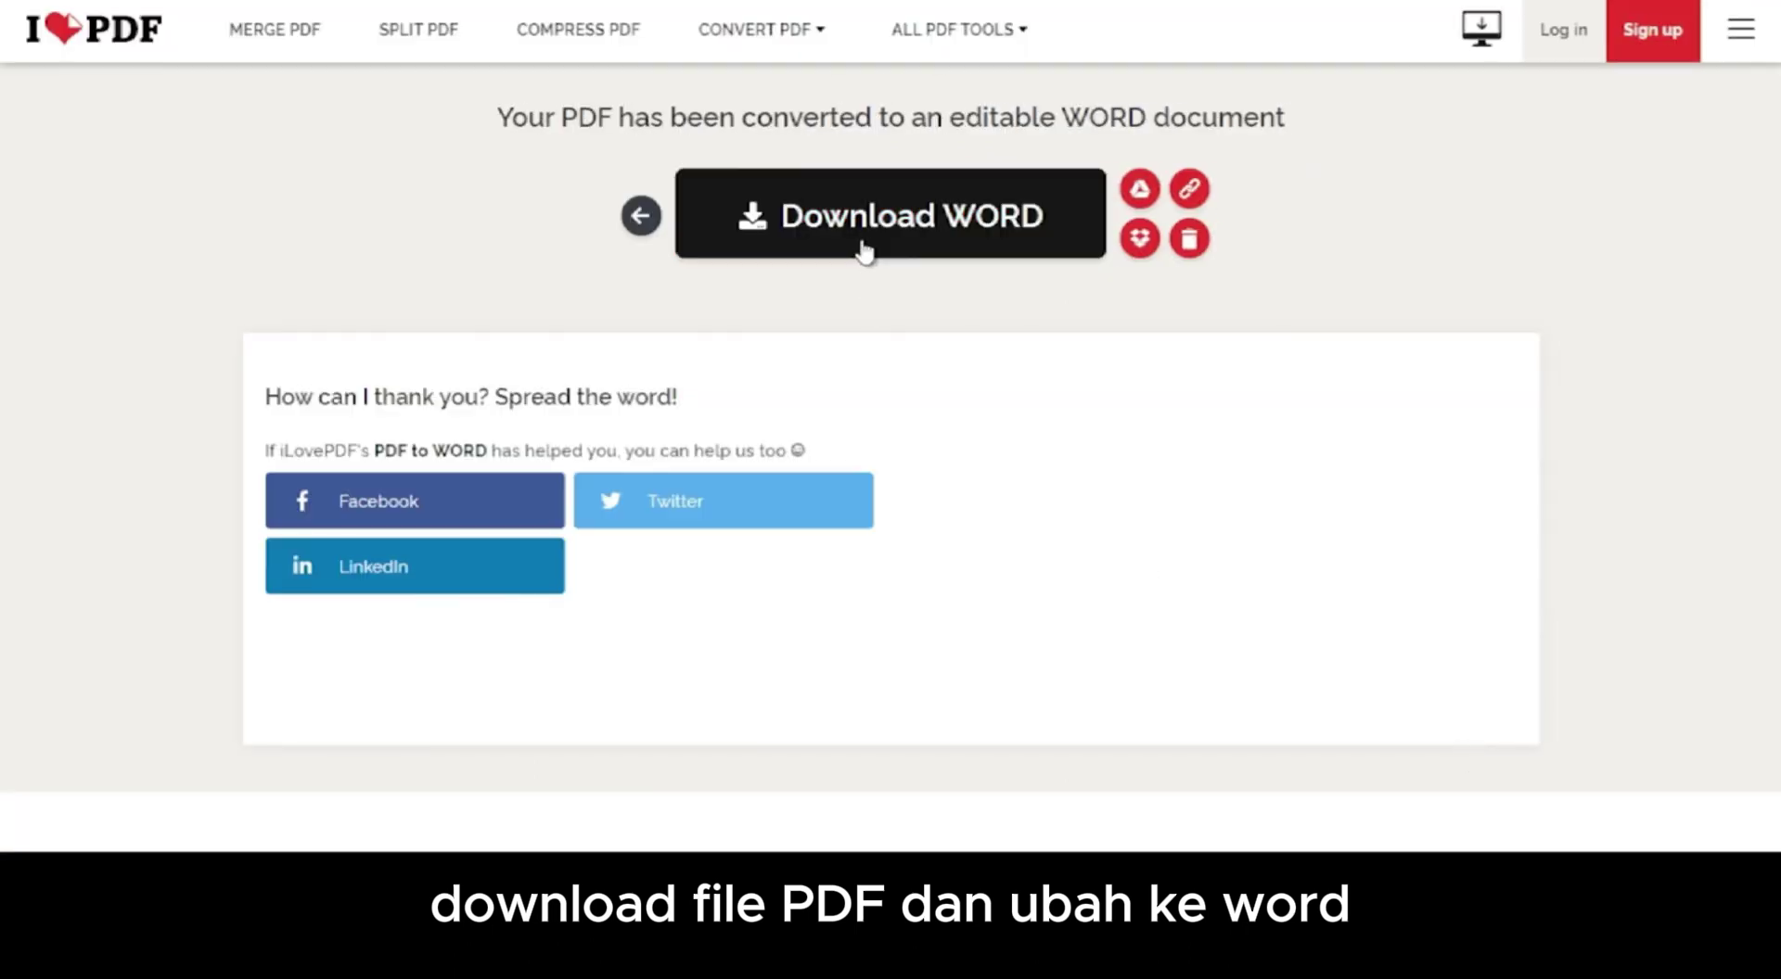
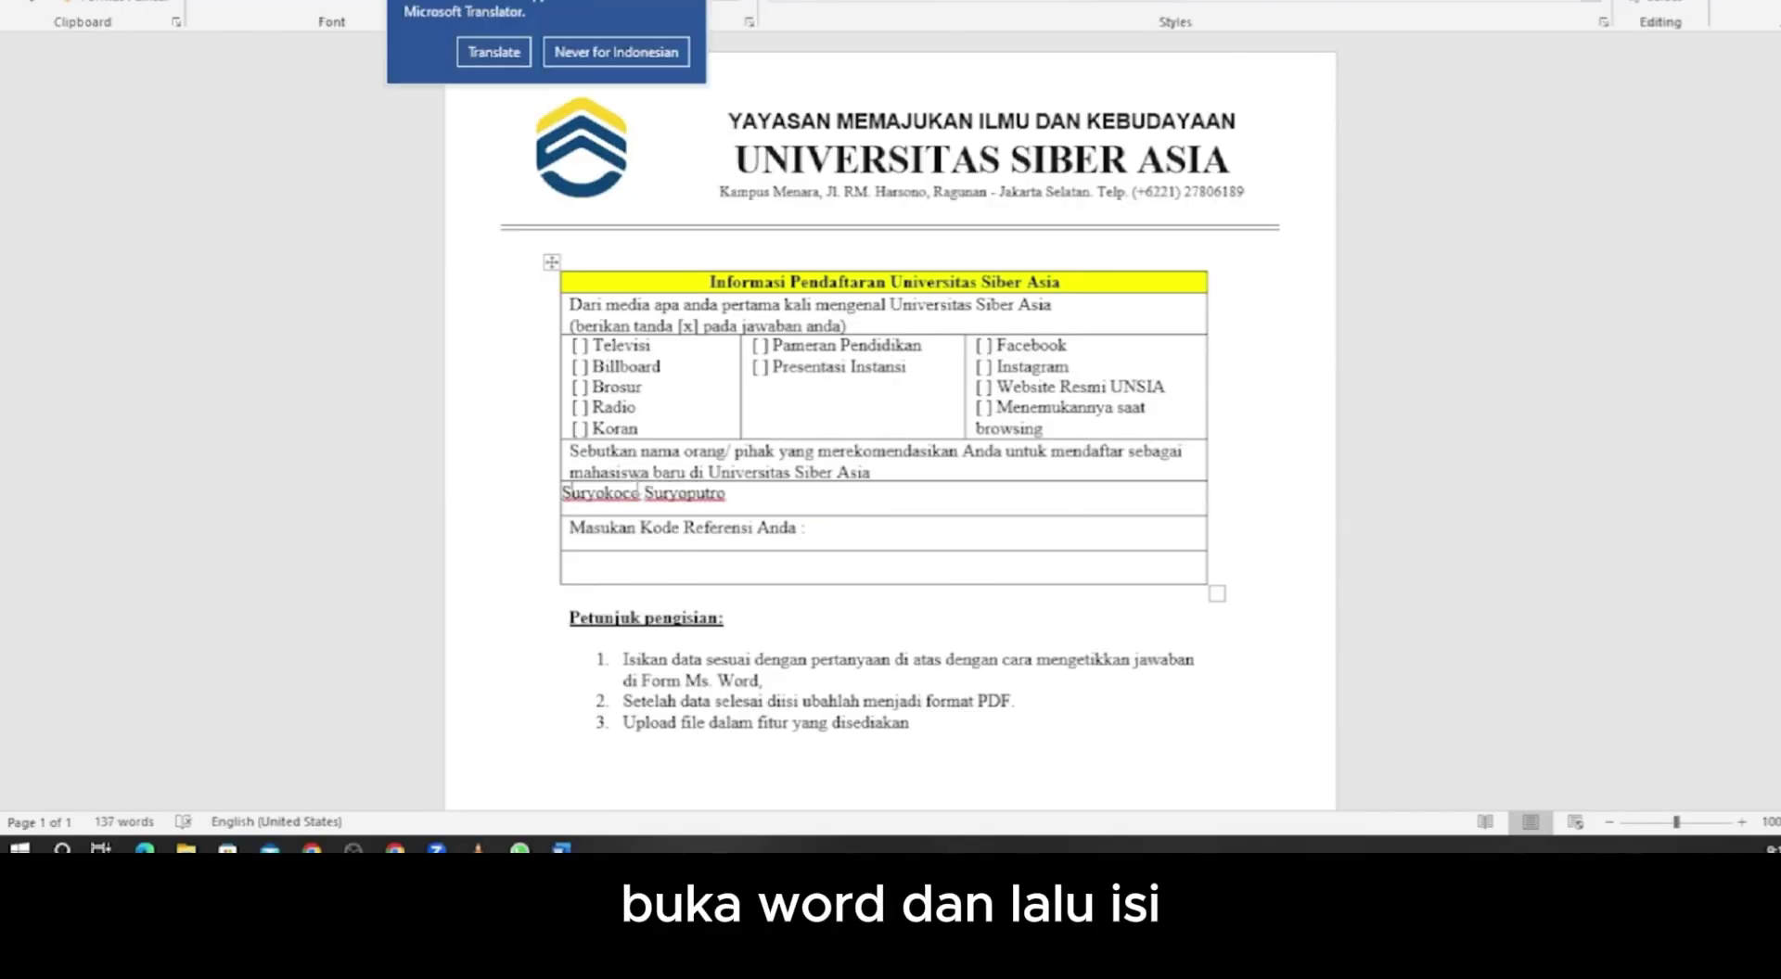
- Fill in the recommender's name prefixed with 'Bapak', referral code MYDESA, and tick Instagram with V
key(Home)
text(Bapak)
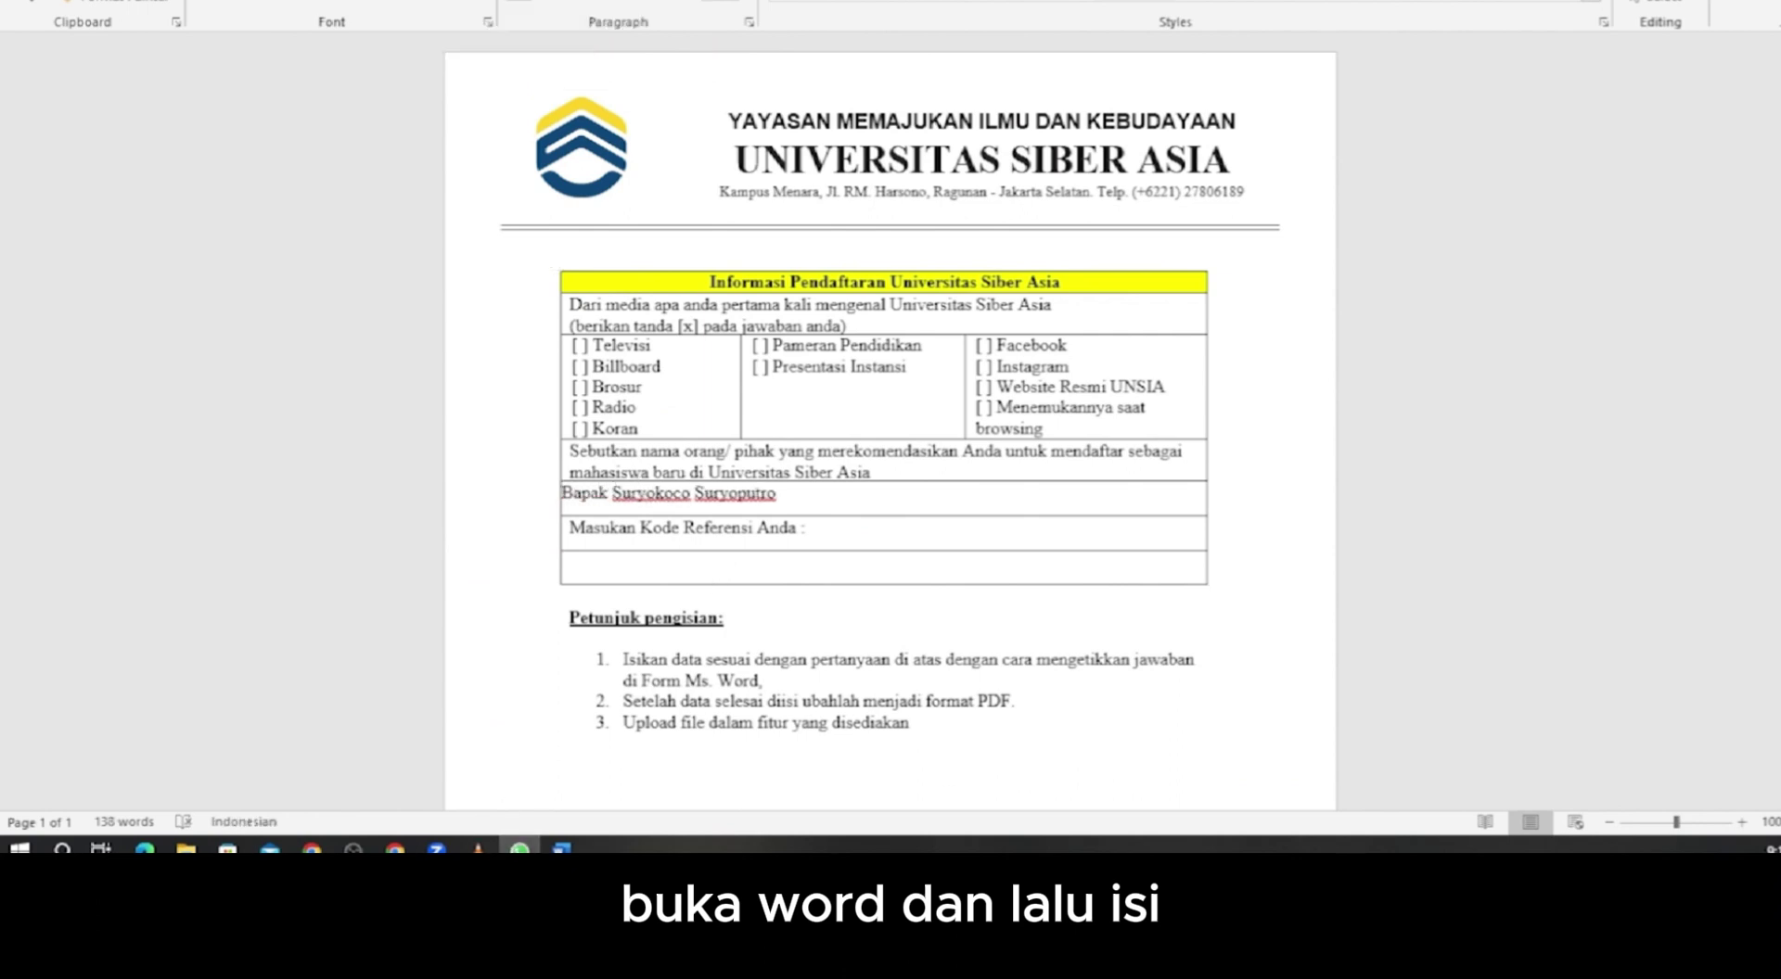
click(603, 566)
text(MYDESA)
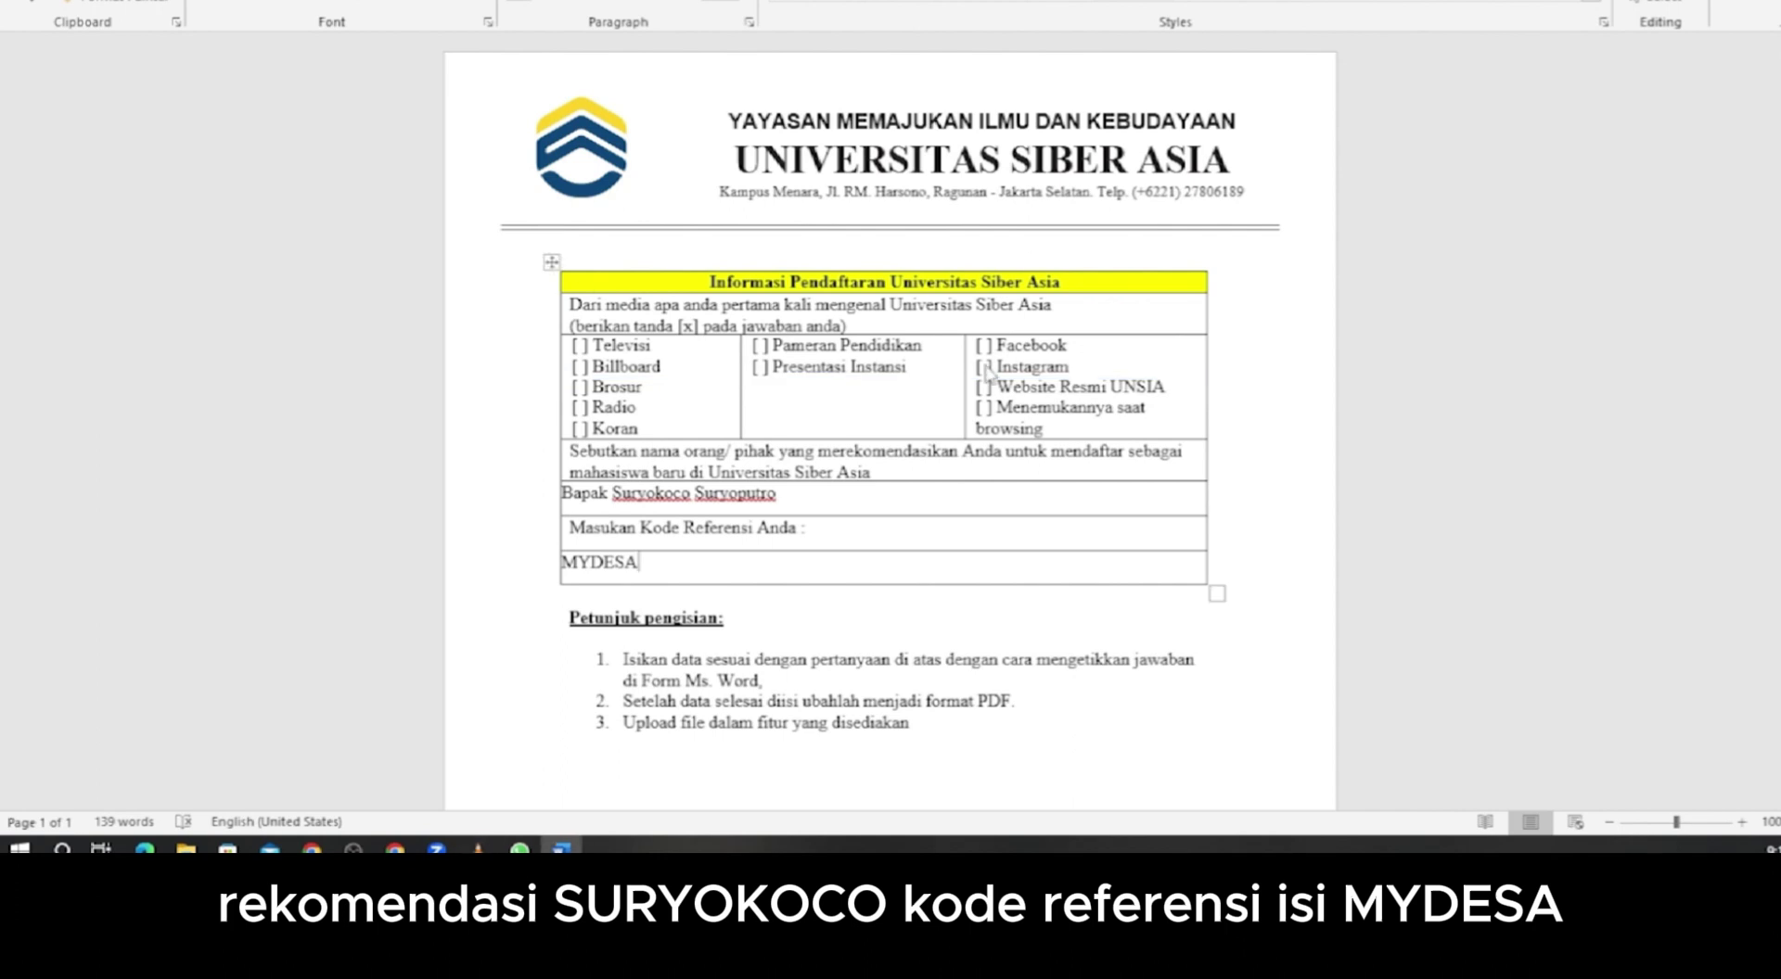
click(985, 368)
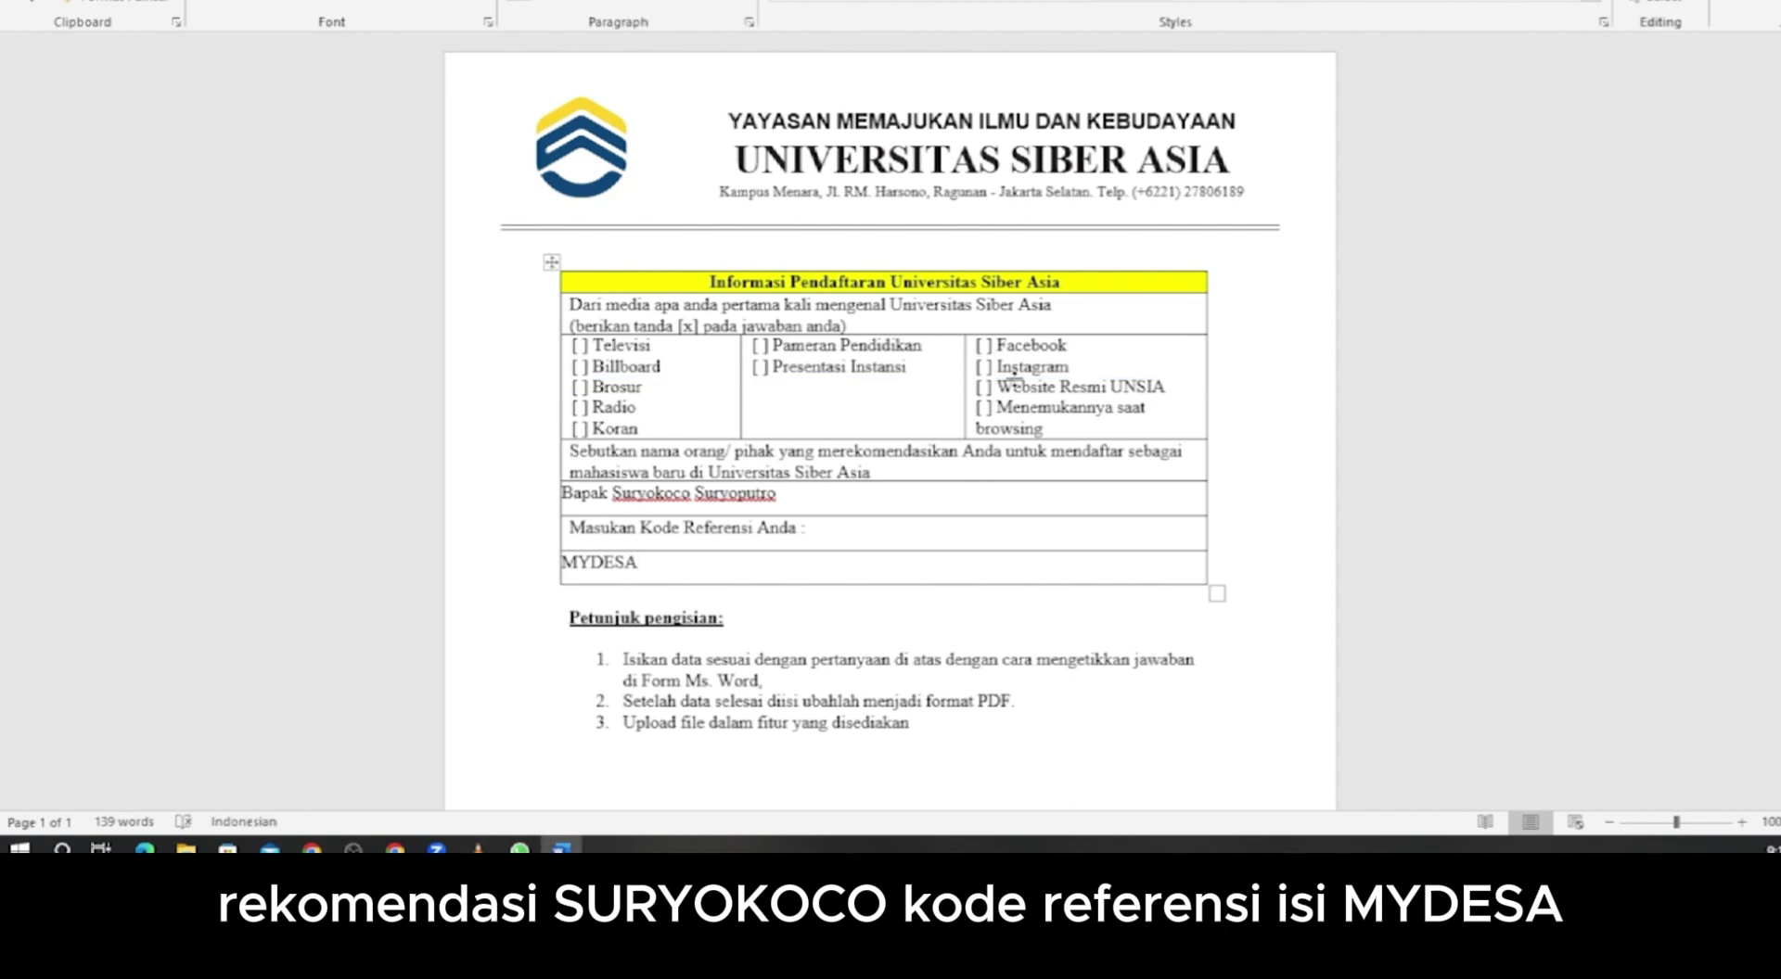
text(V)
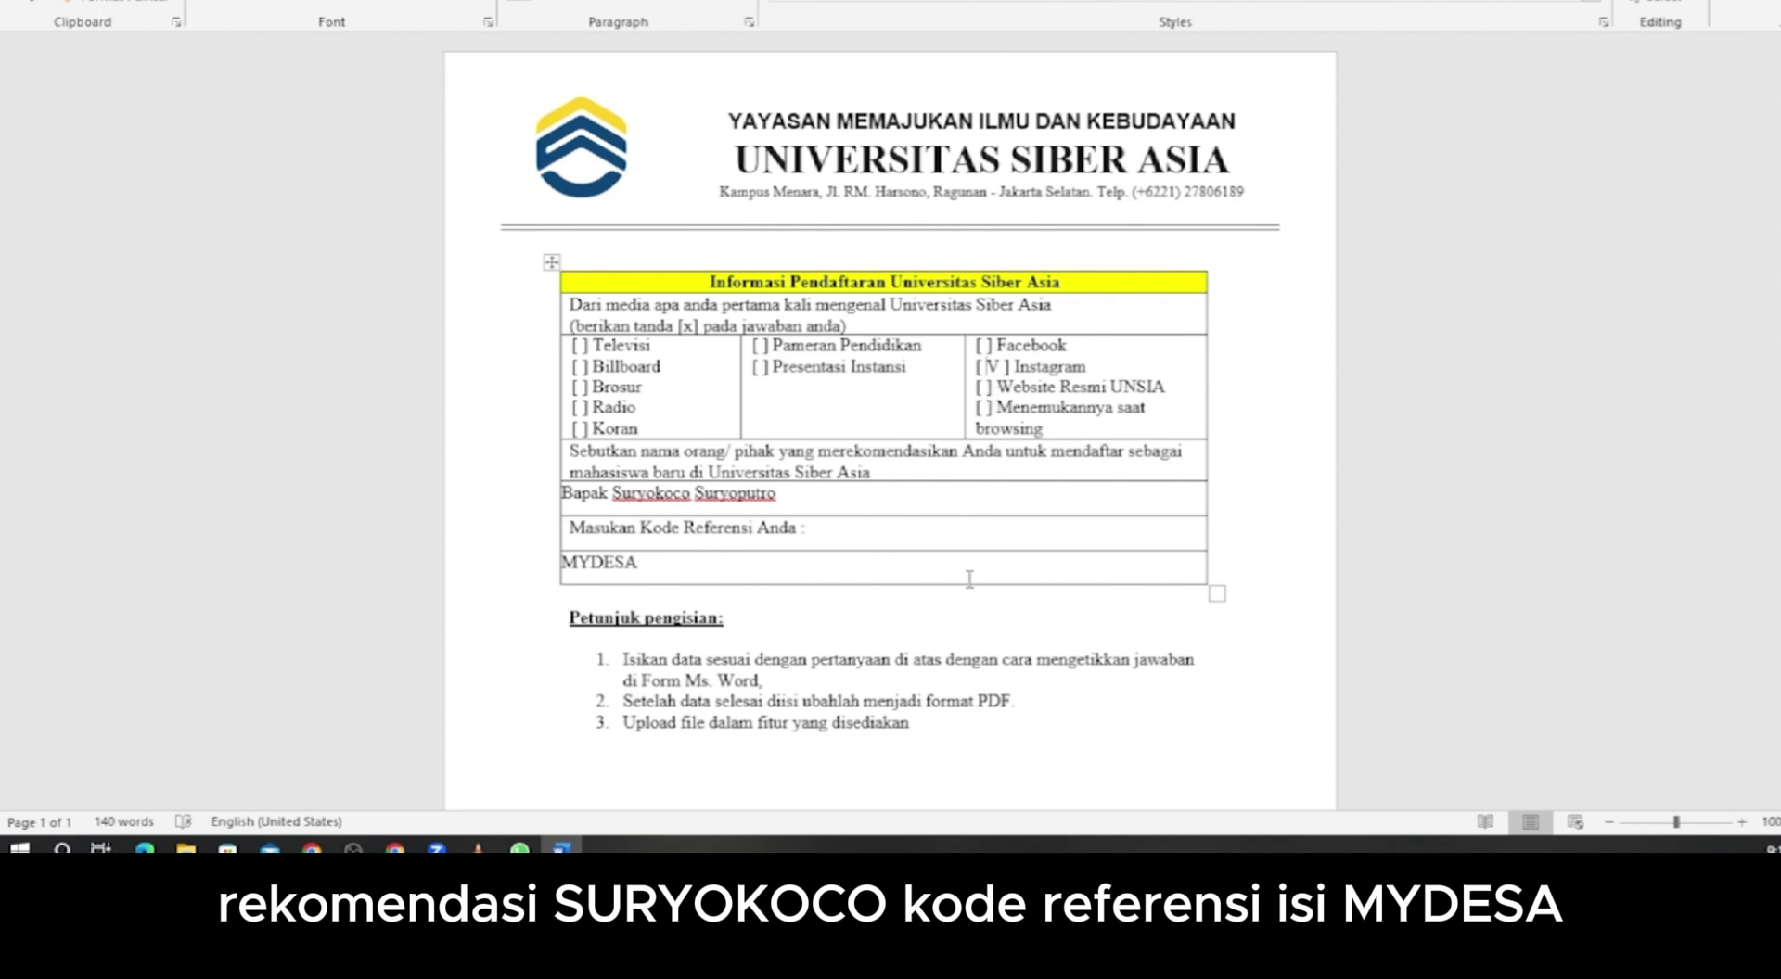
- Save the filled registration form as a PDF file
scroll(970, 578, down, 4)
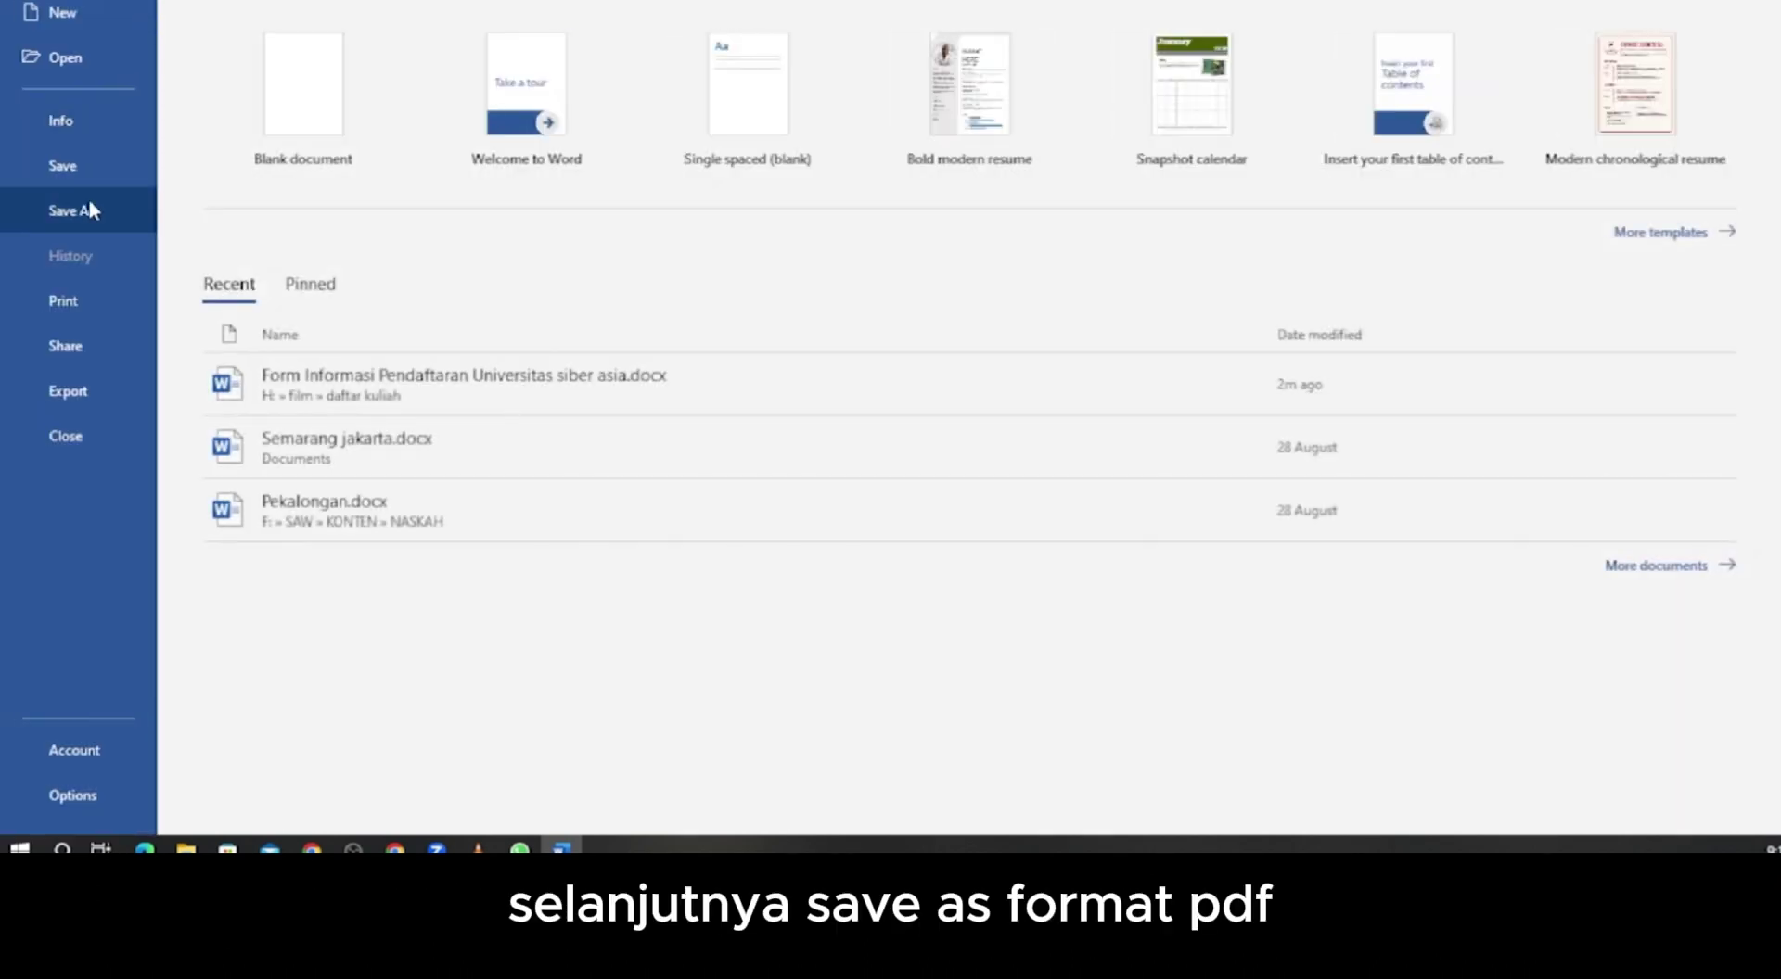
click(89, 209)
click(309, 318)
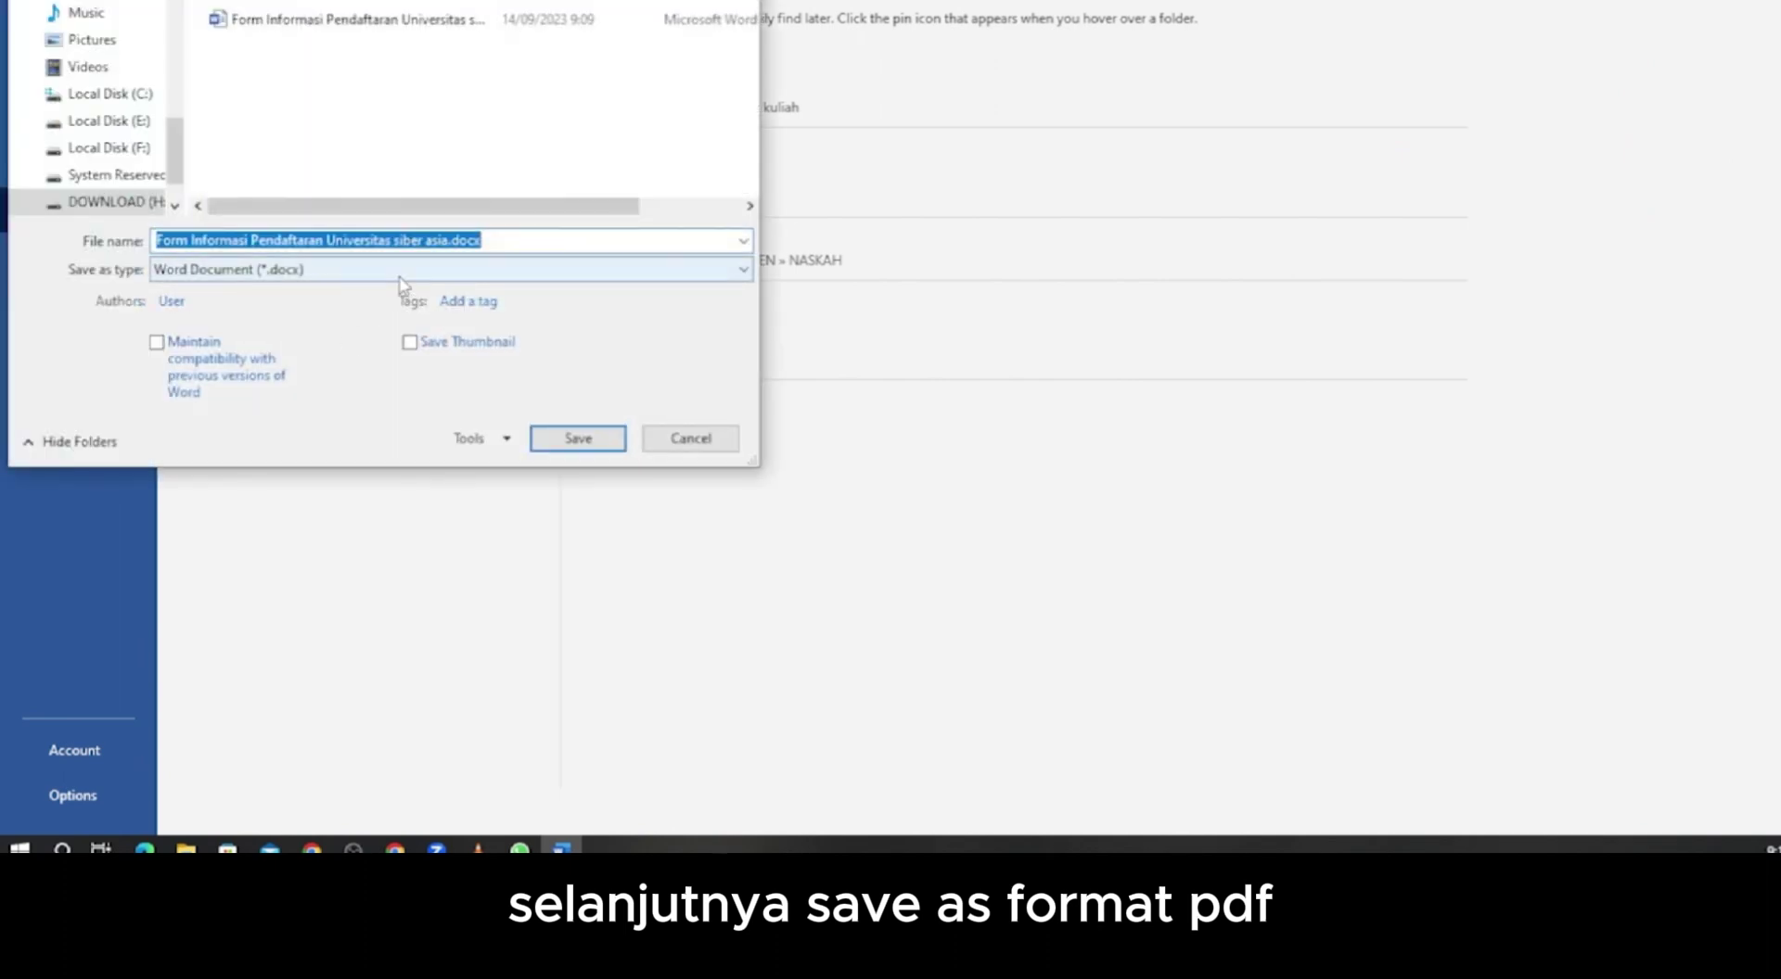
click(401, 275)
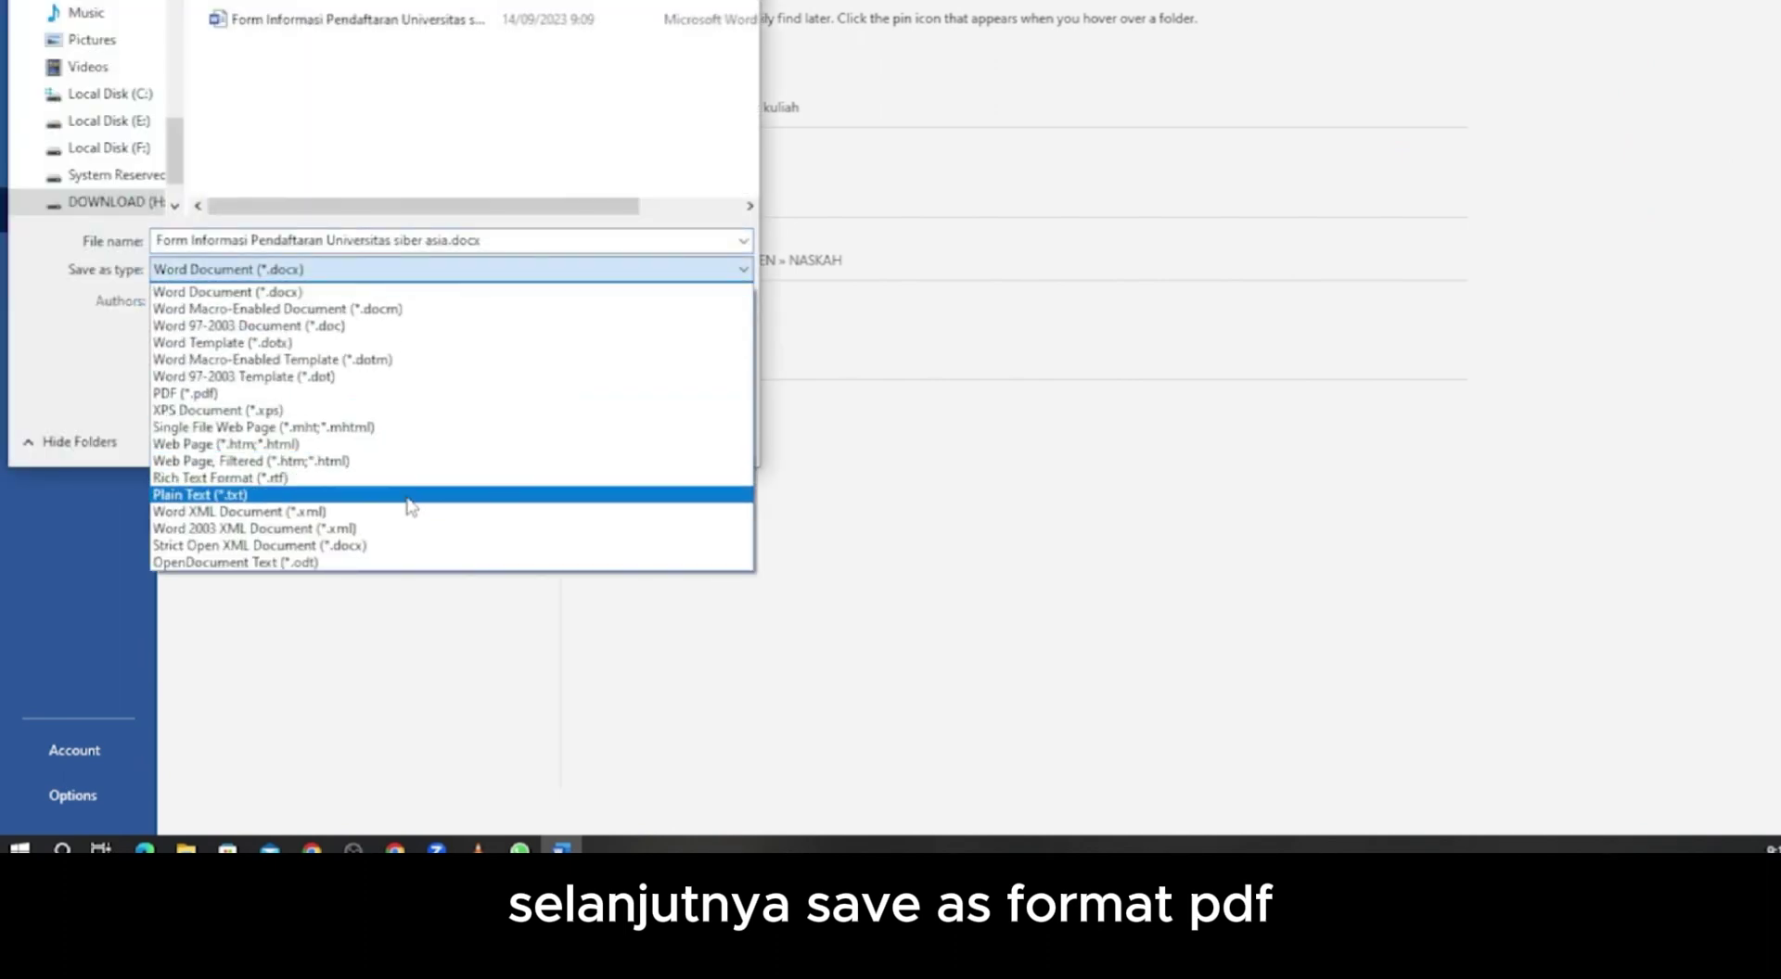
click(414, 392)
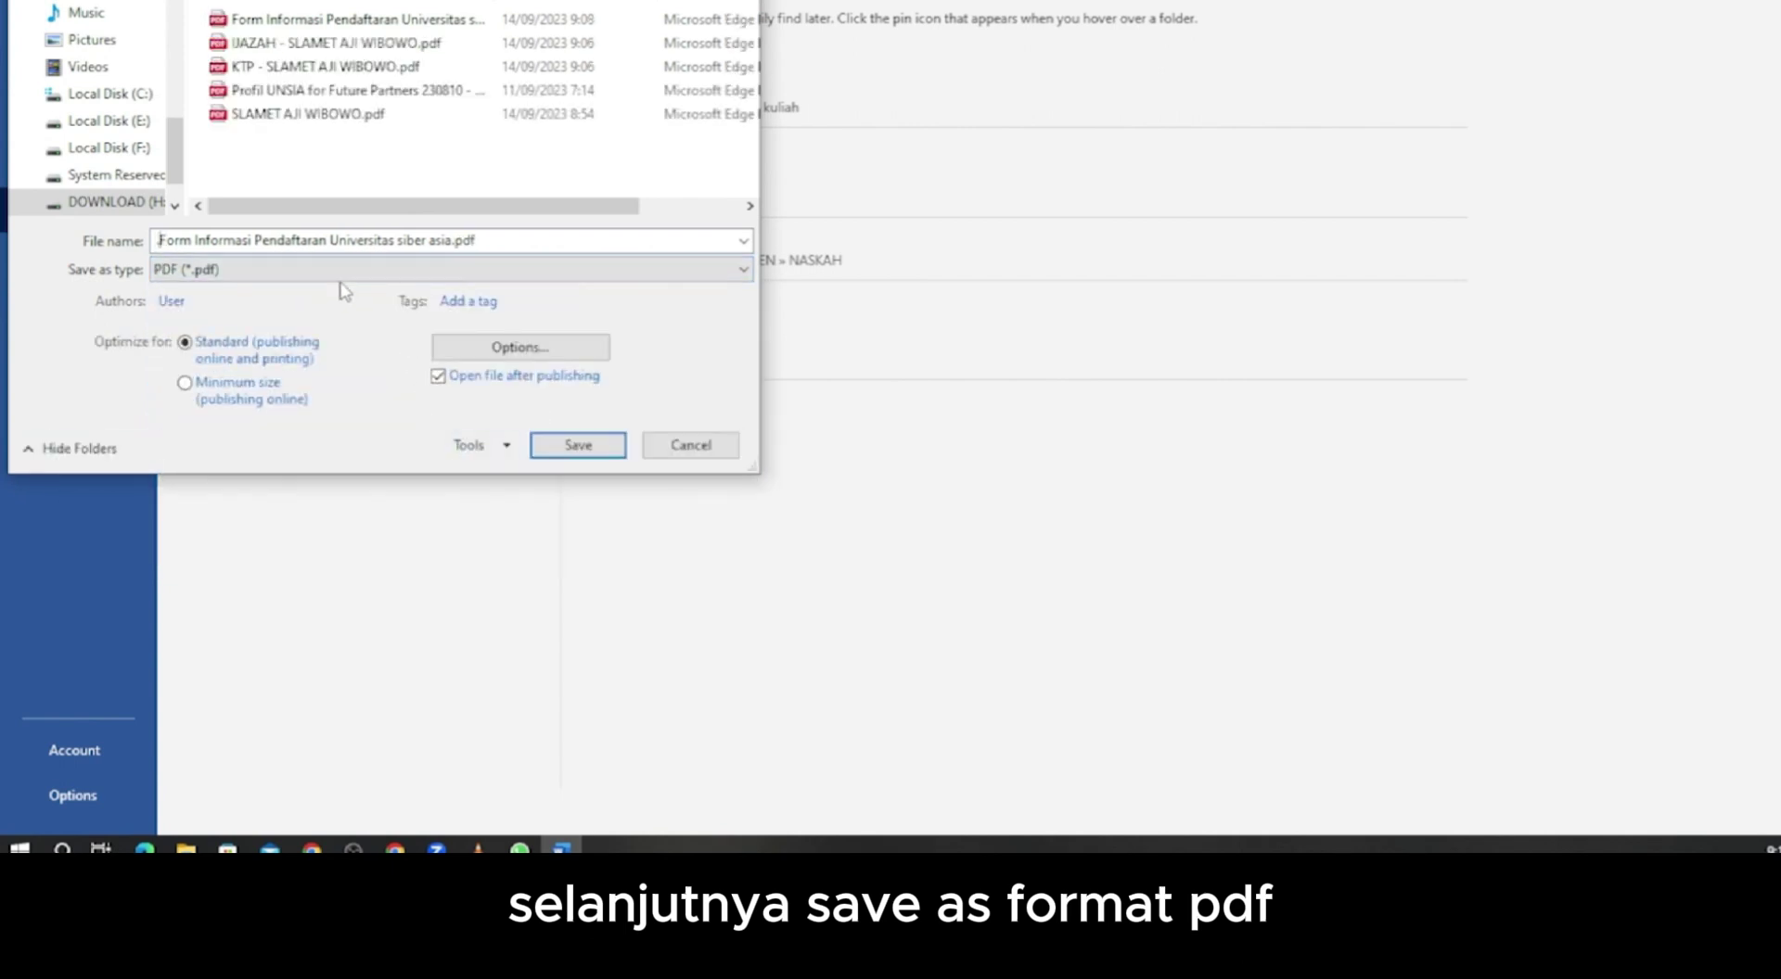
click(578, 446)
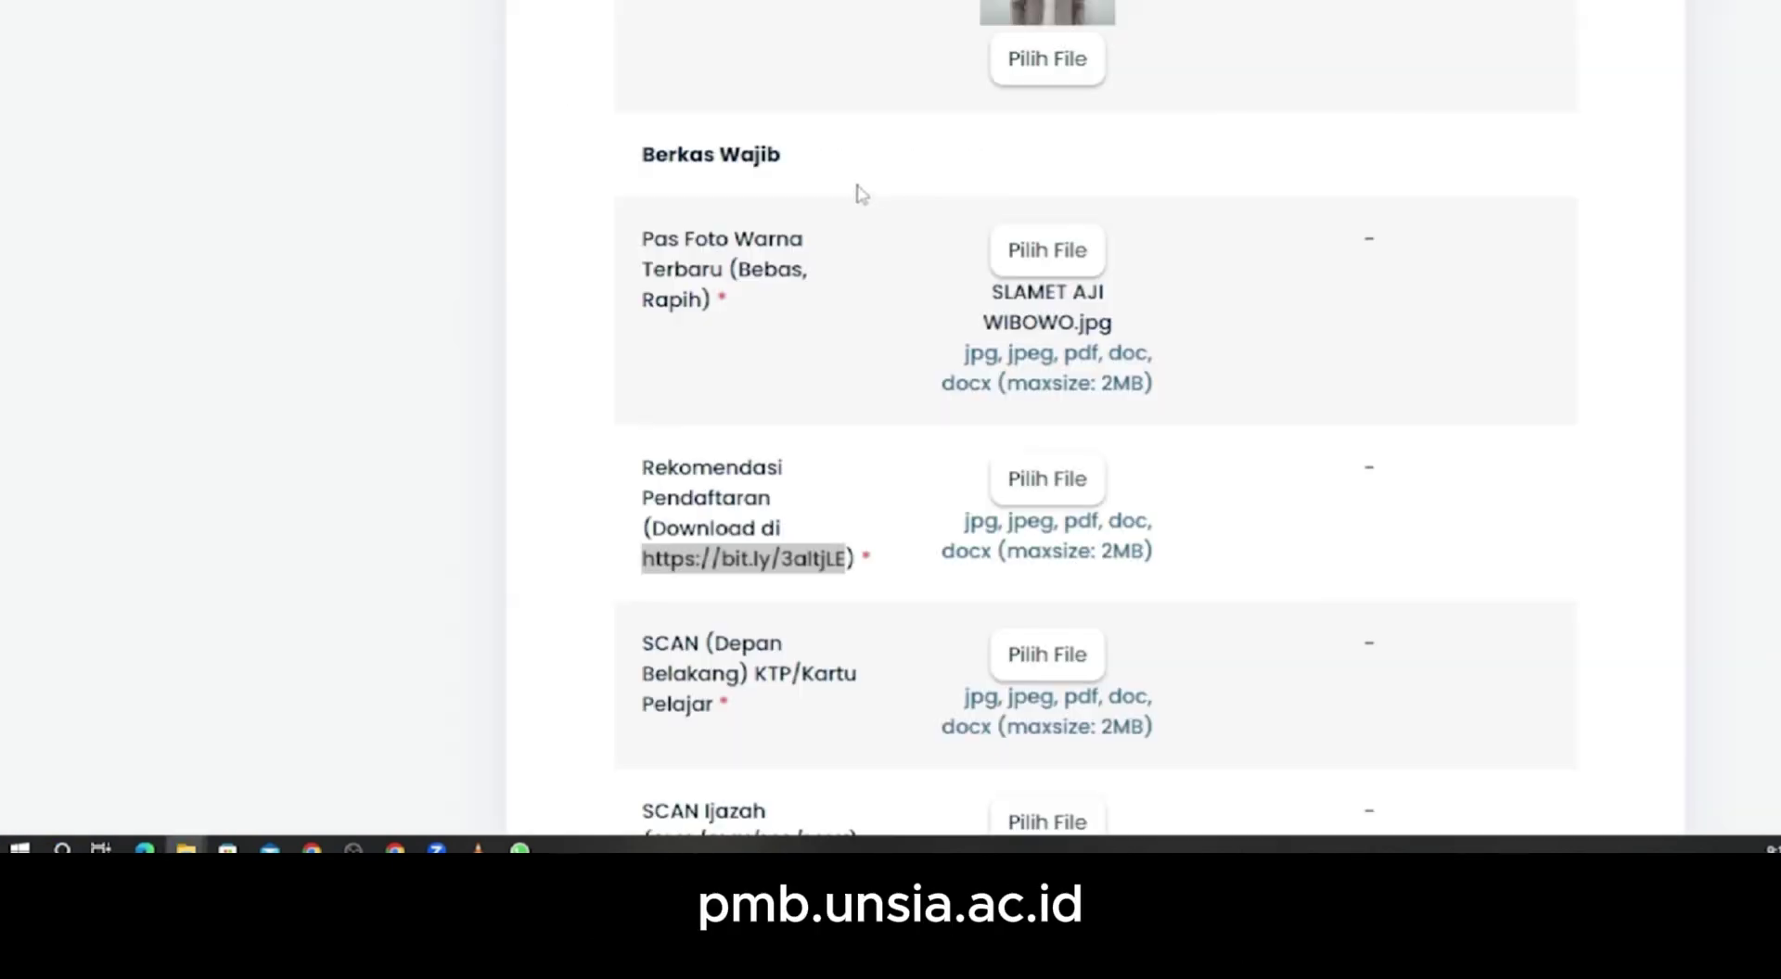
- Attach the filled registration form PDF to the Rekomendasi requirement
click(1027, 487)
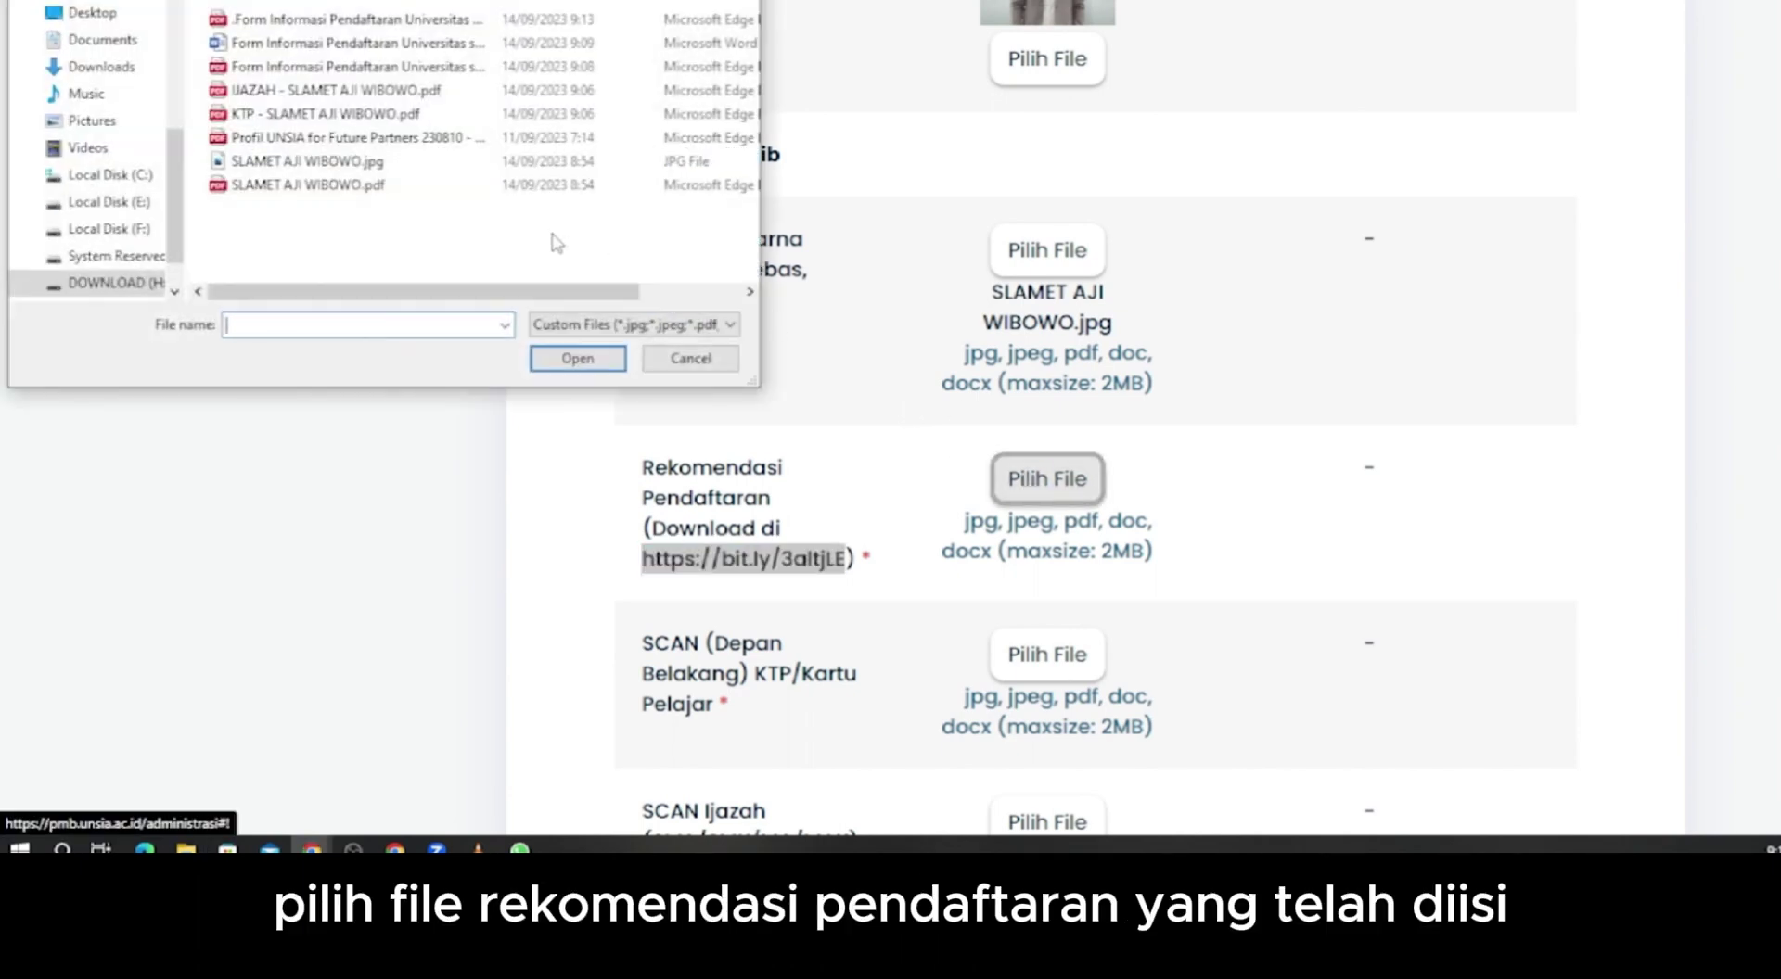
click(316, 20)
click(577, 358)
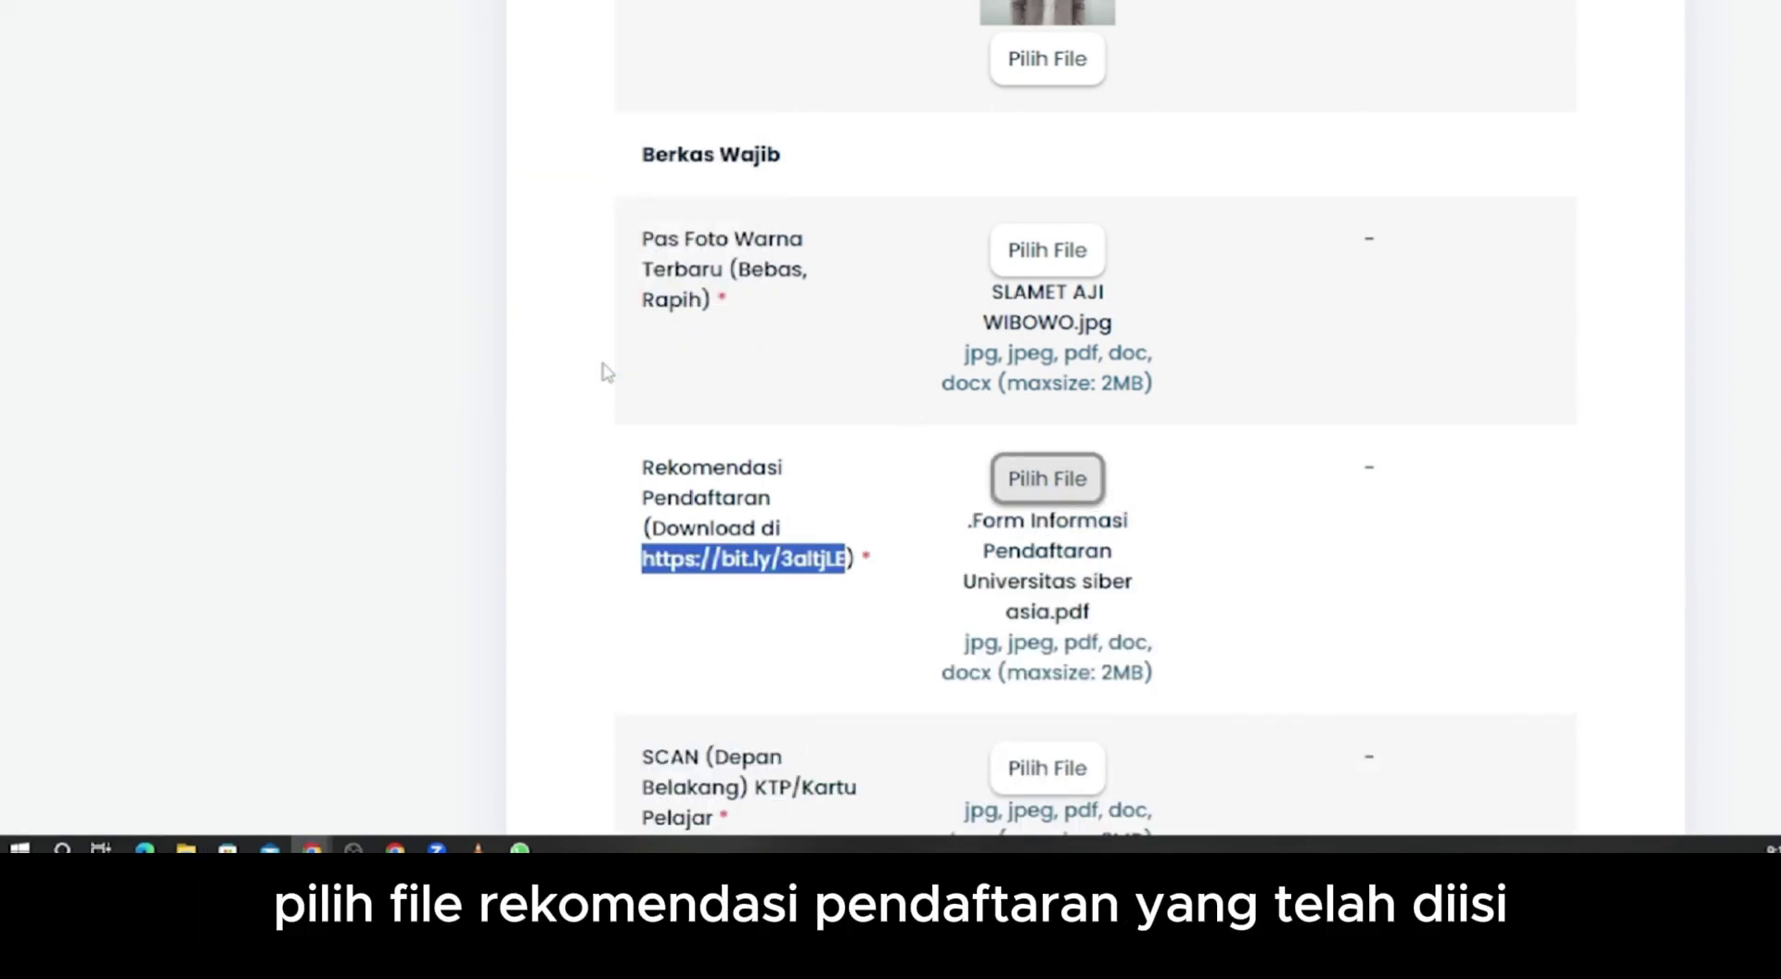
scroll(831, 548, down, 1)
click(831, 547)
scroll(840, 549, down, 1)
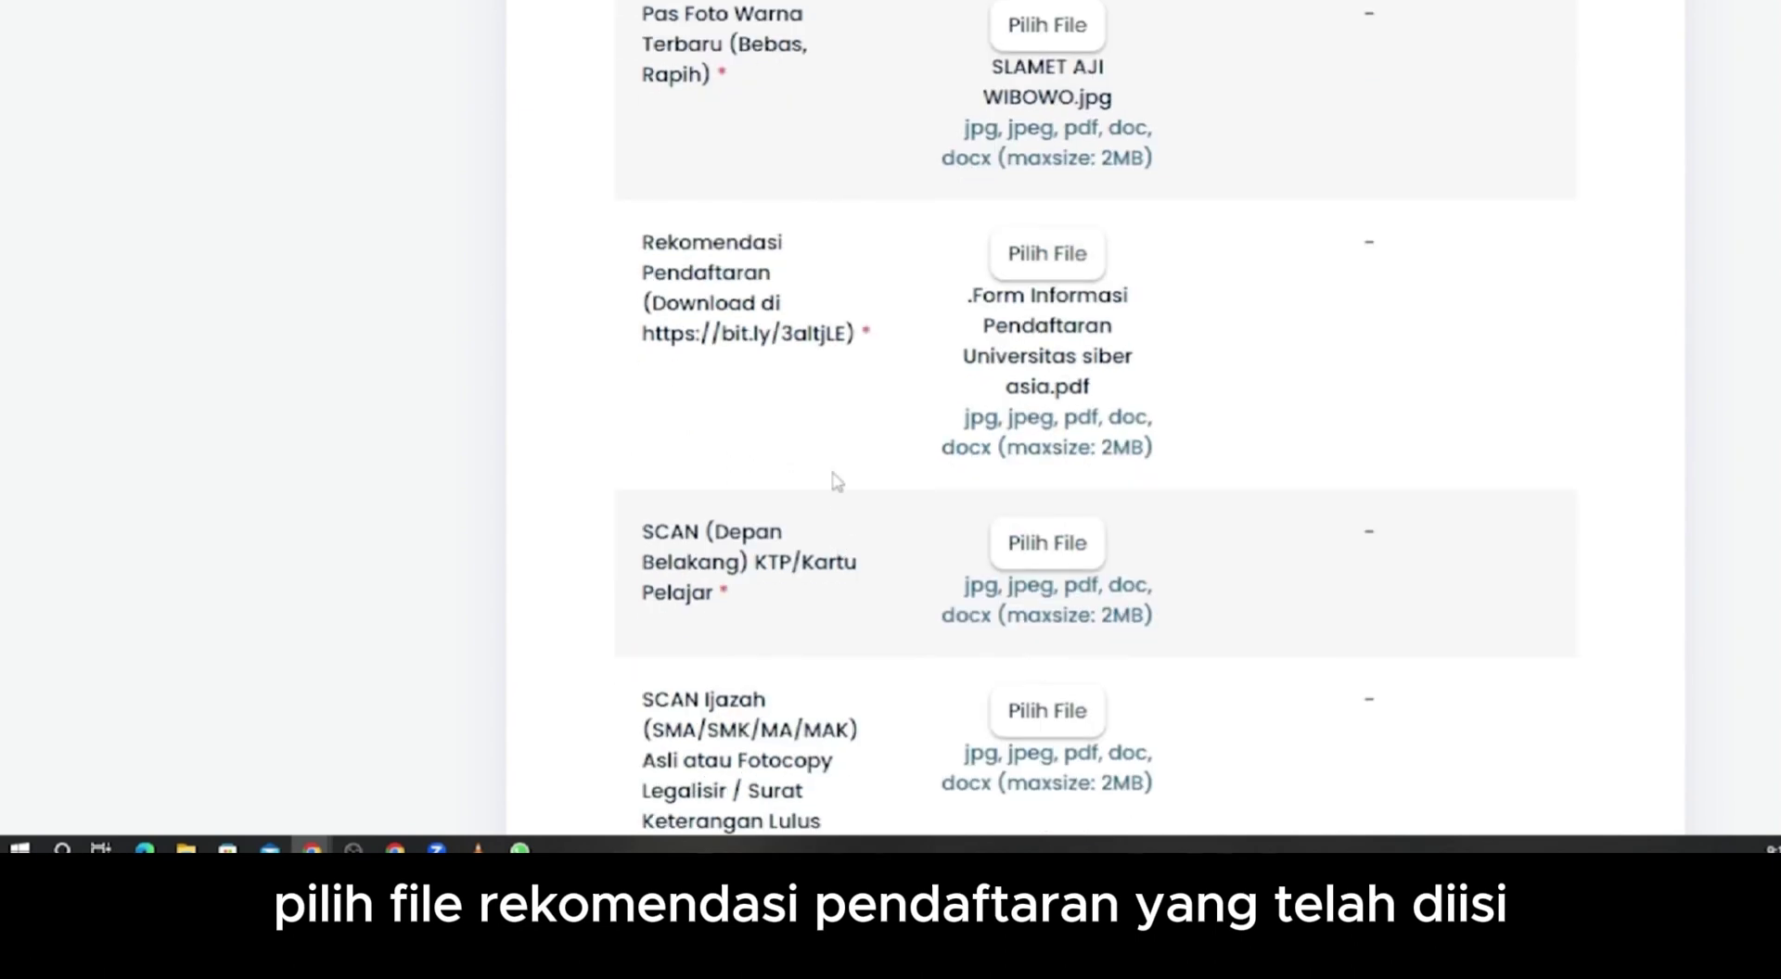
- Attach the KTP scan PDF and the ijazah scan PDF to their requirements
click(1062, 561)
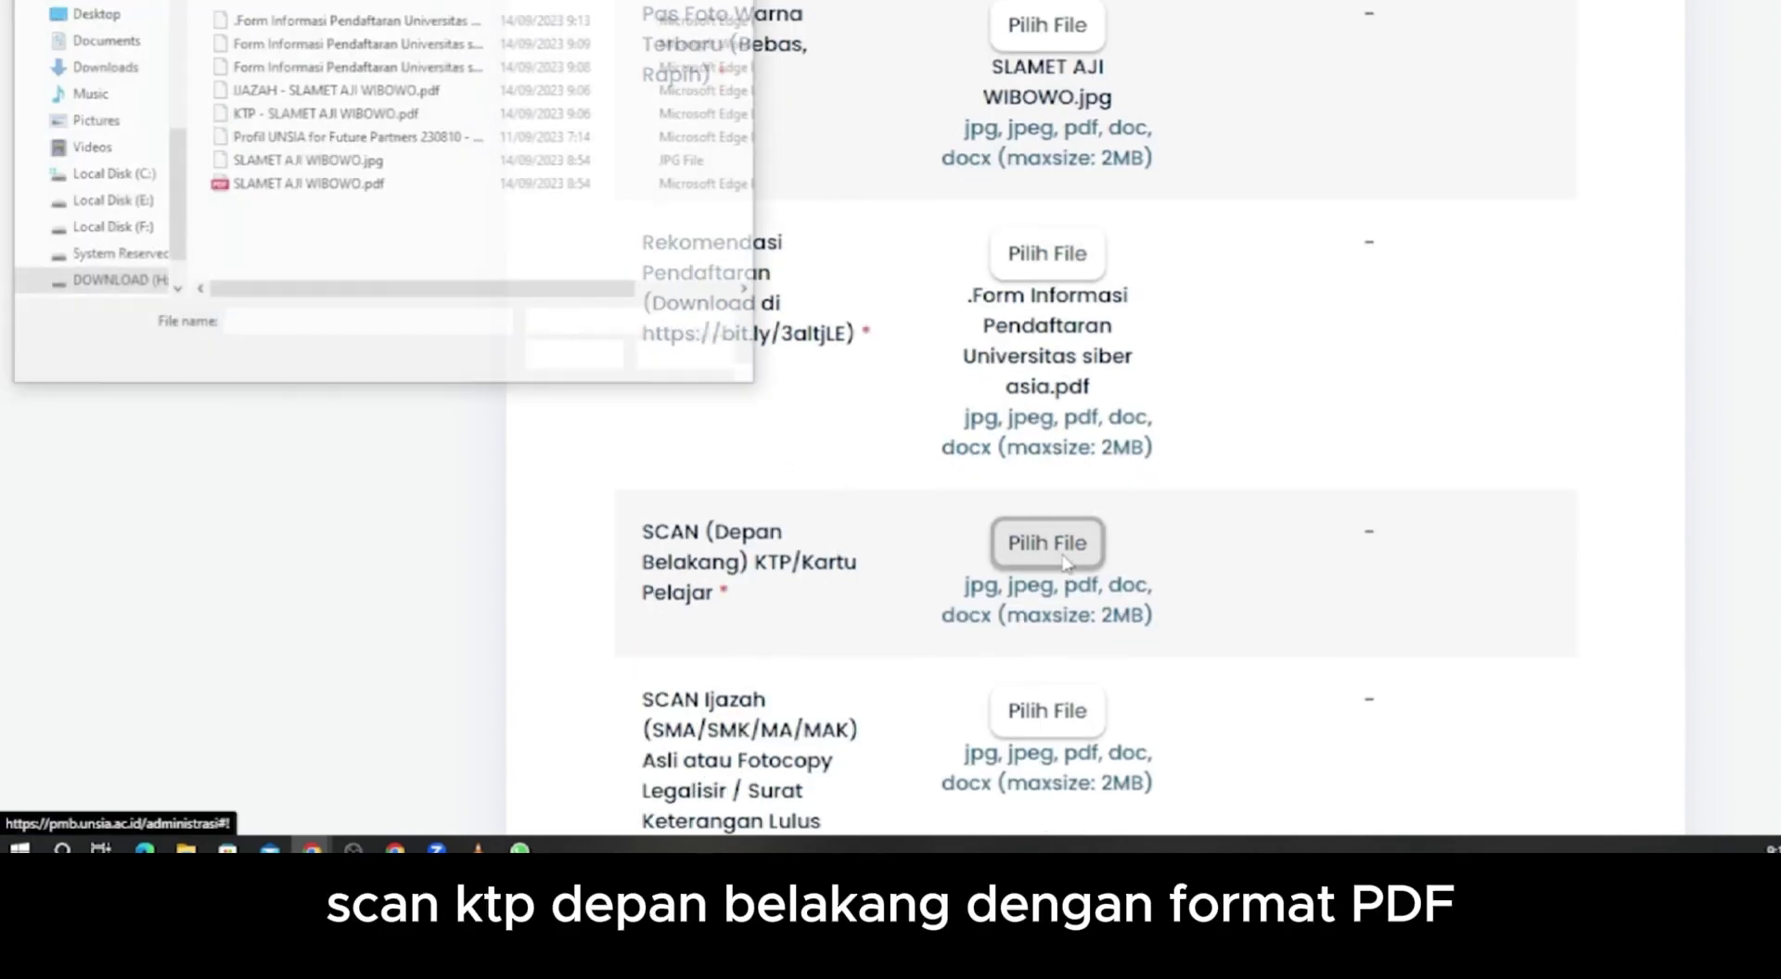
click(390, 113)
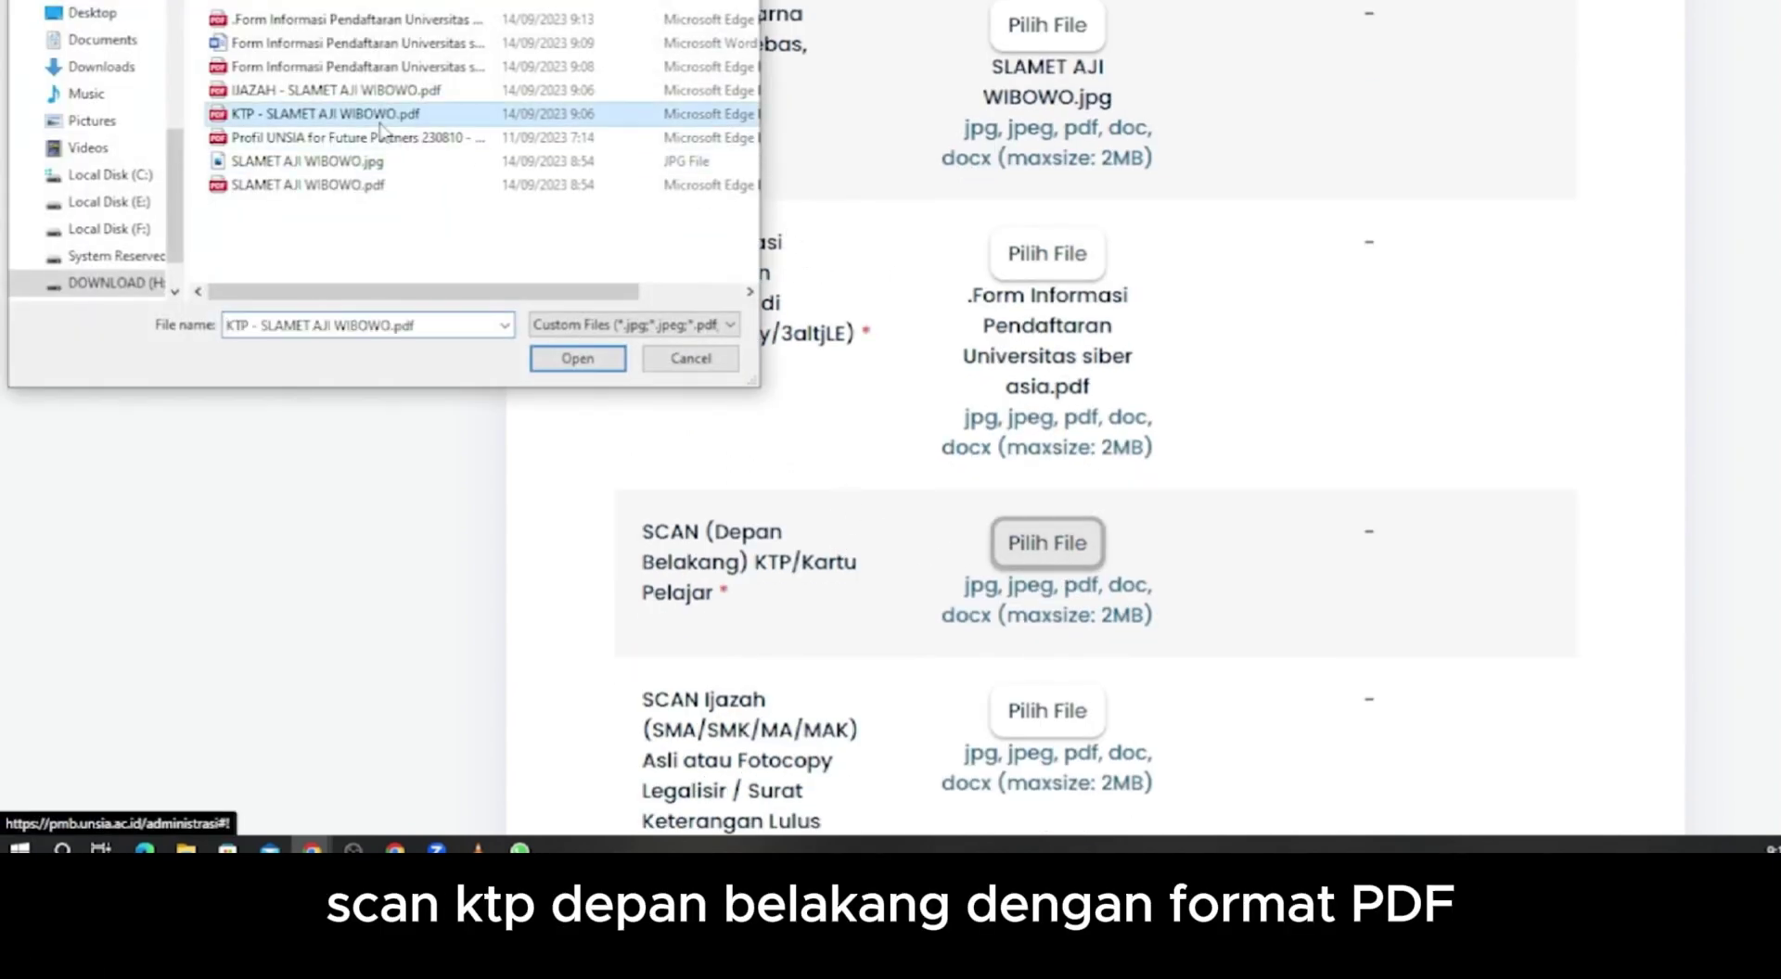
click(577, 358)
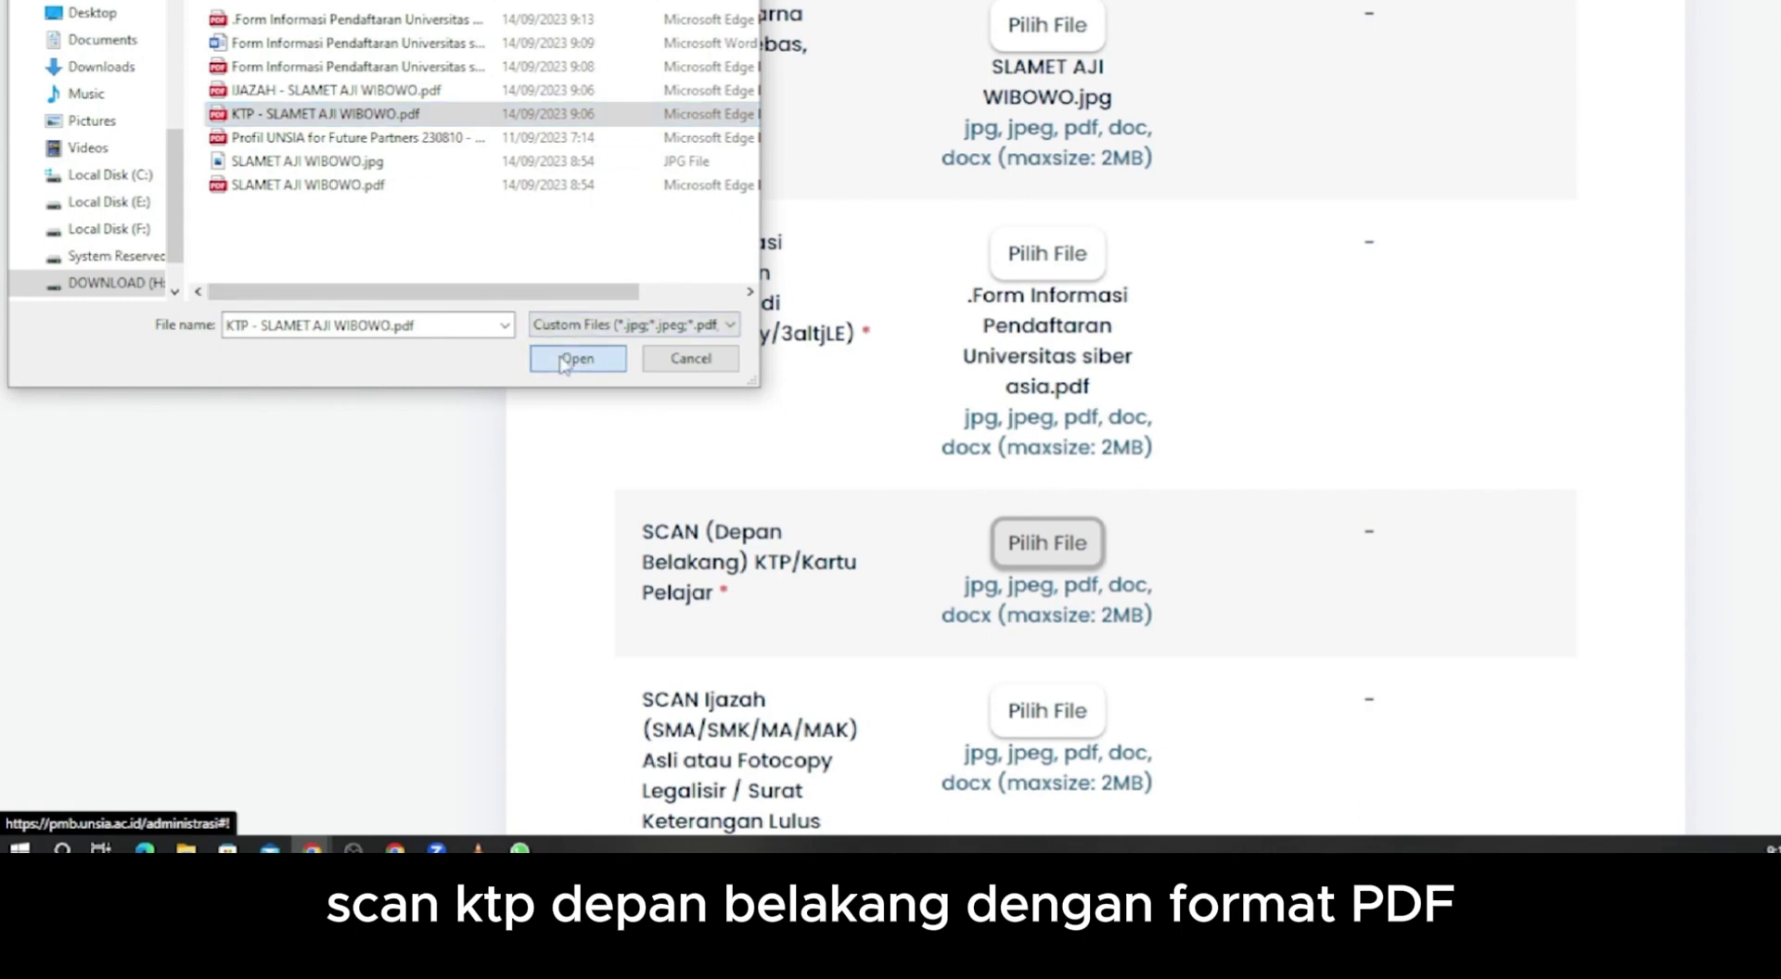
scroll(1287, 454, down, 3)
click(1047, 433)
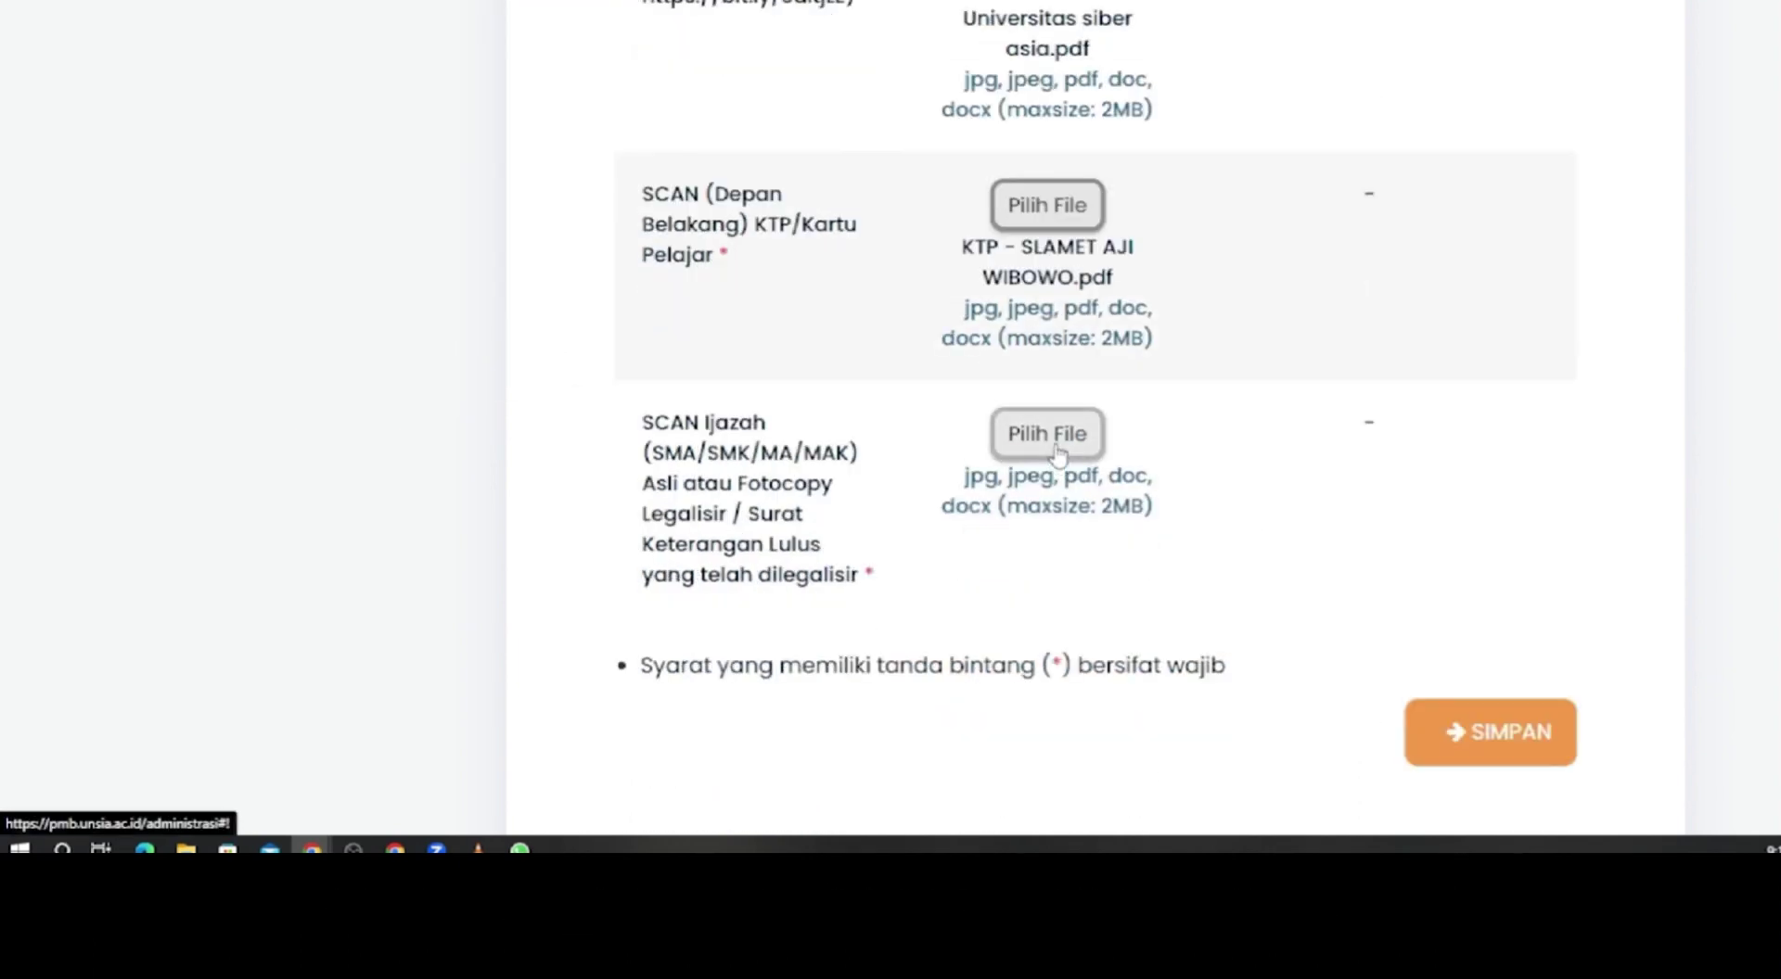
click(317, 92)
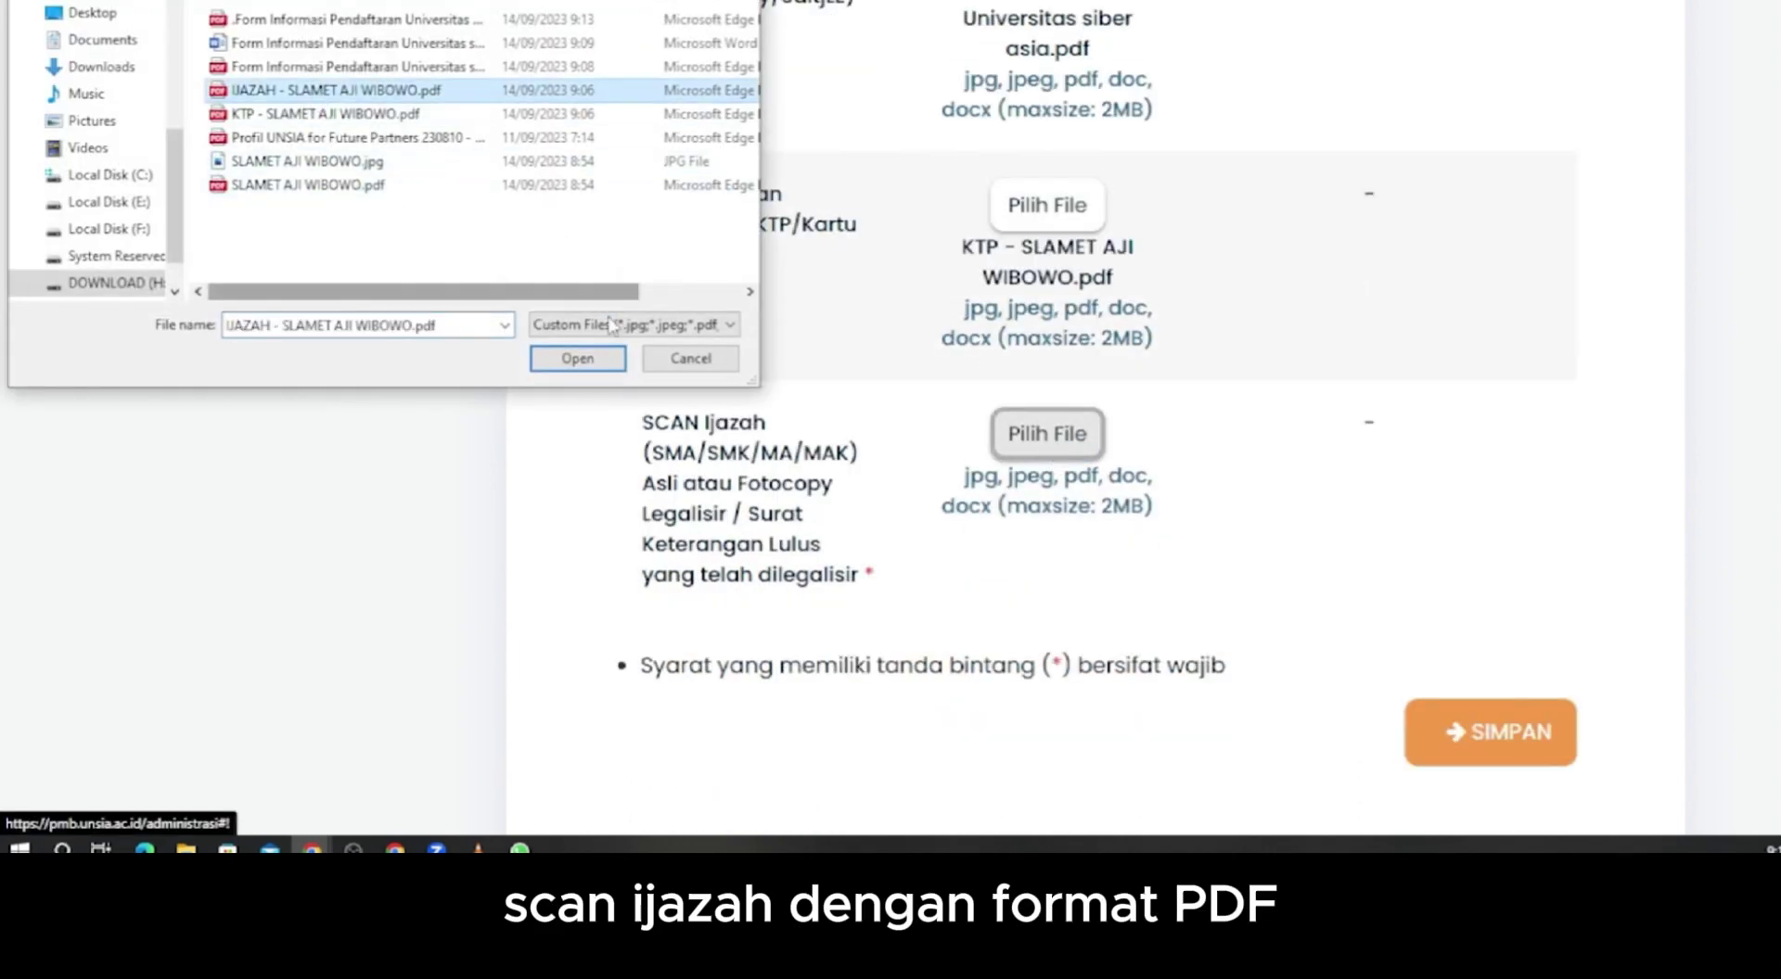
click(577, 359)
scroll(1087, 474, down, 2)
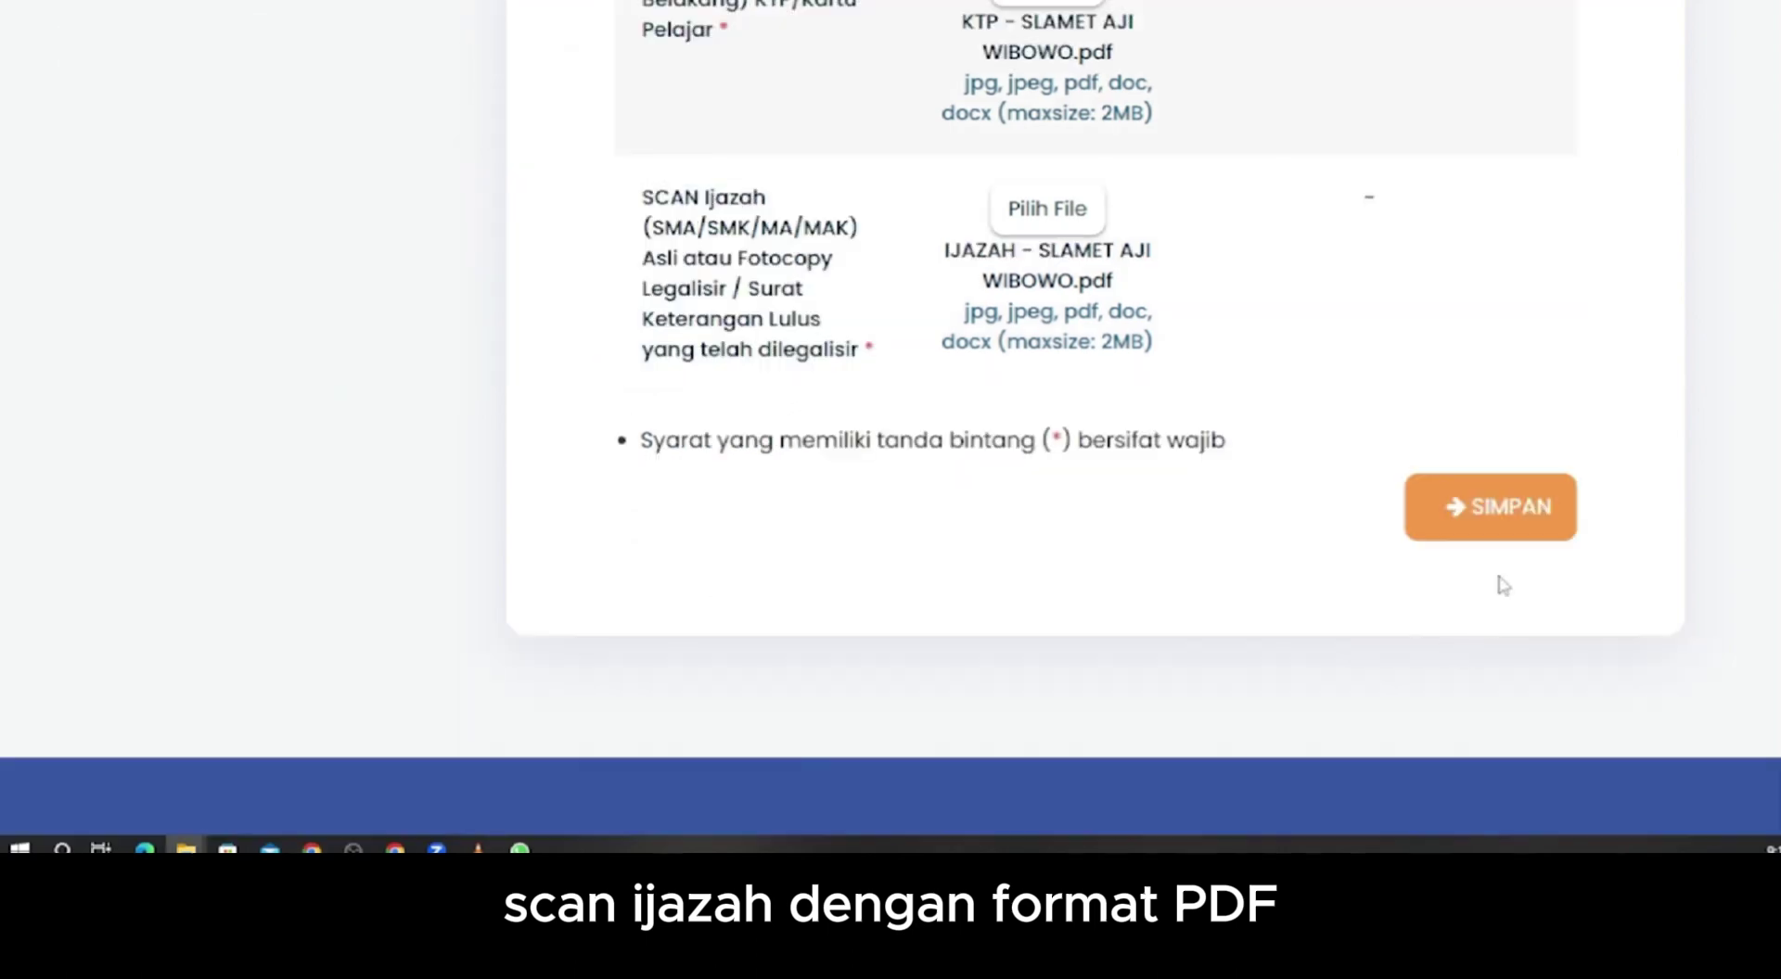